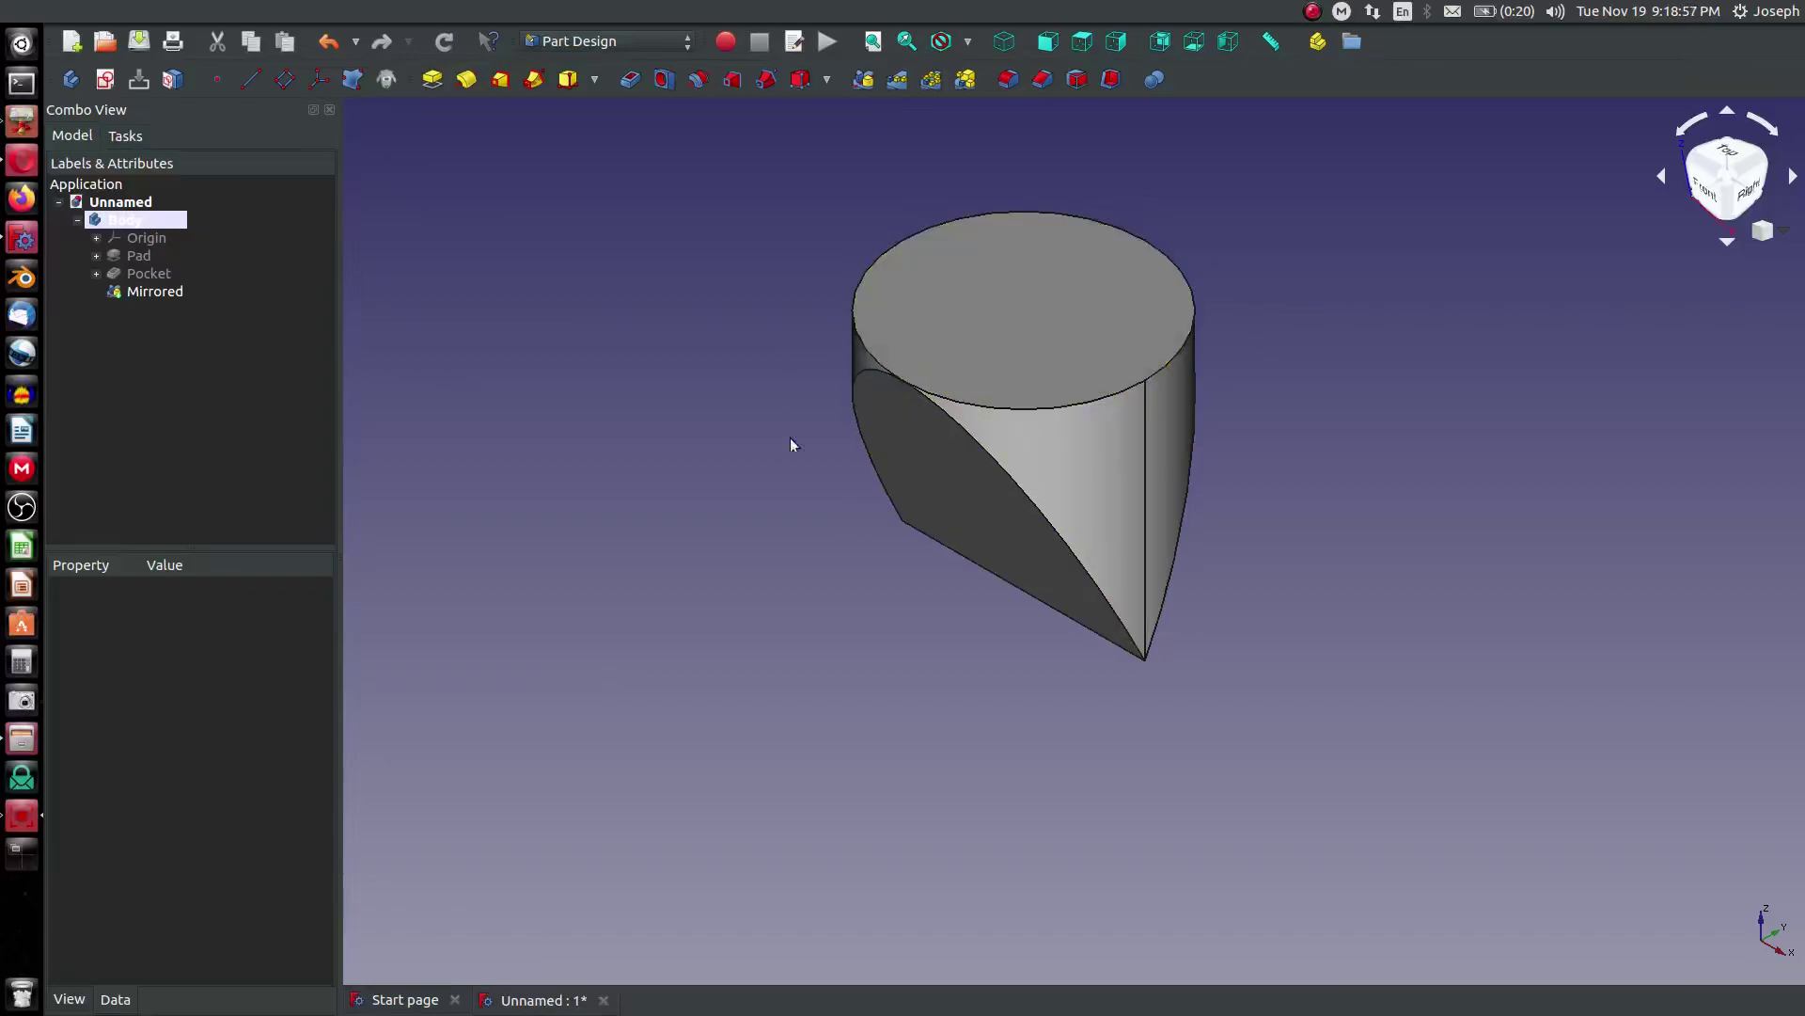
Step: Examine the tapered cylinder example from the front, top, right and an oblique angle
scroll(846, 376, "down", 2)
scroll(879, 391, "up", 4)
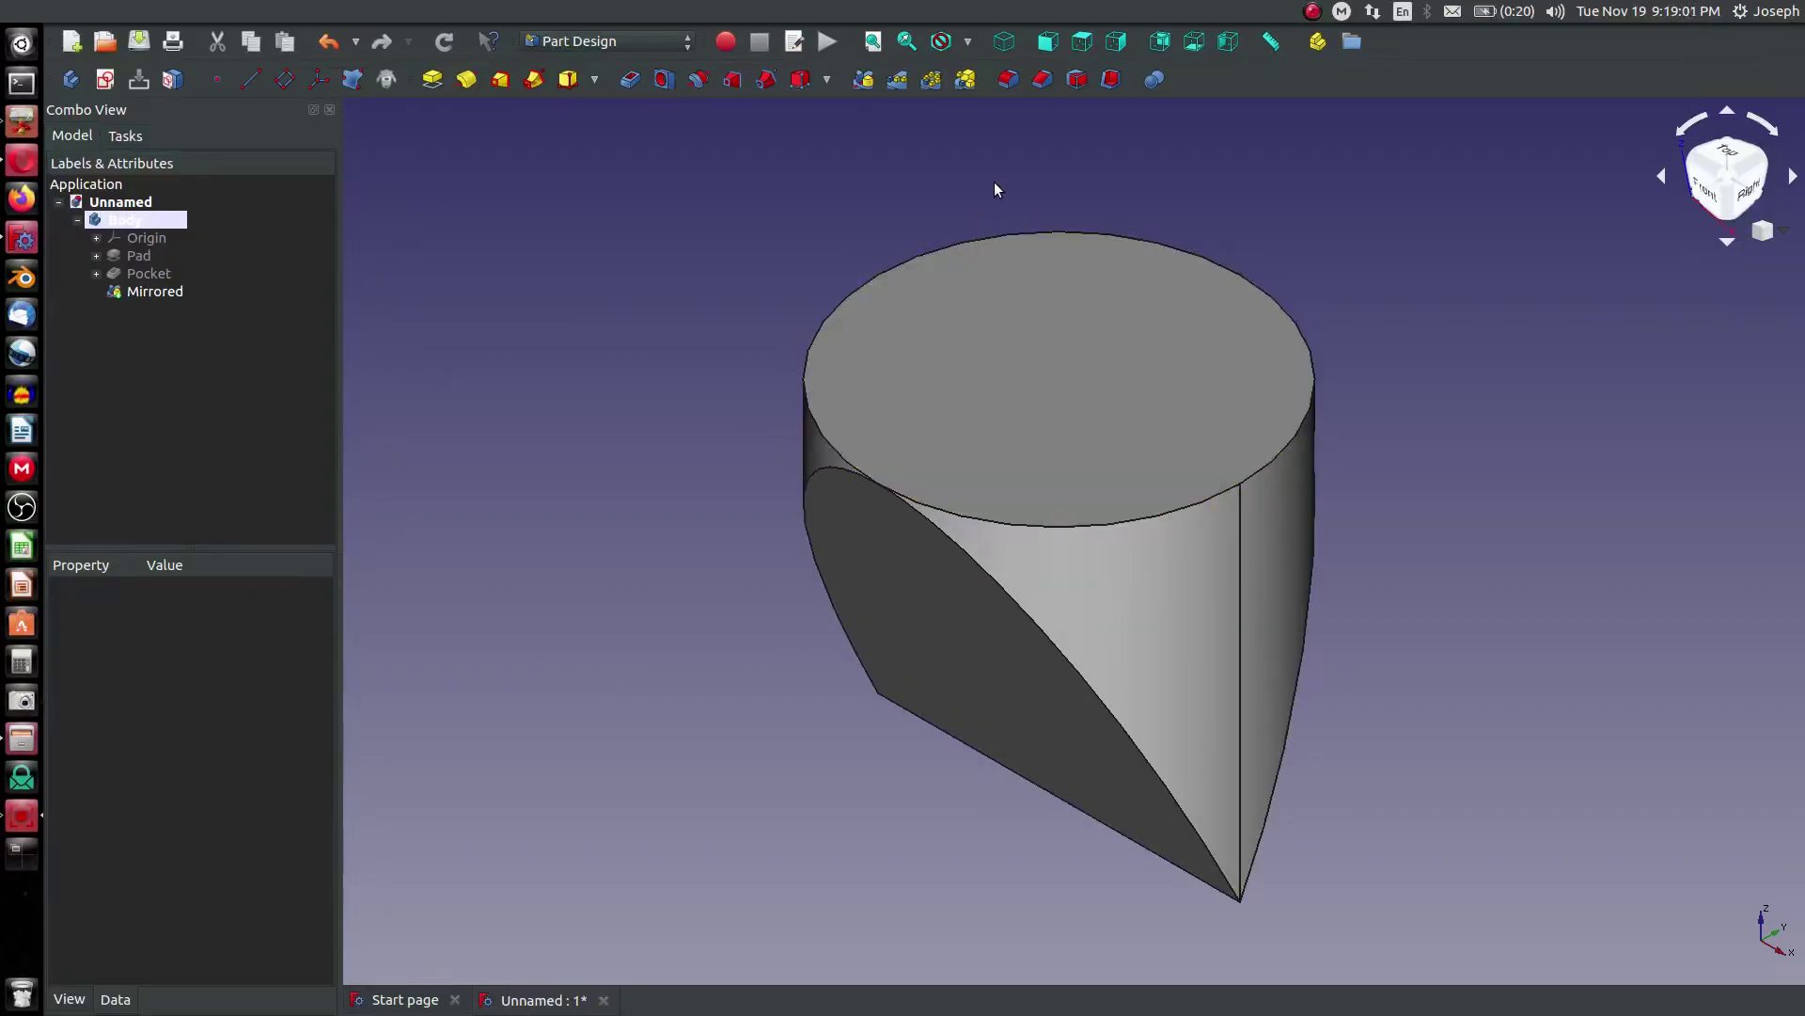
left_click(1048, 52)
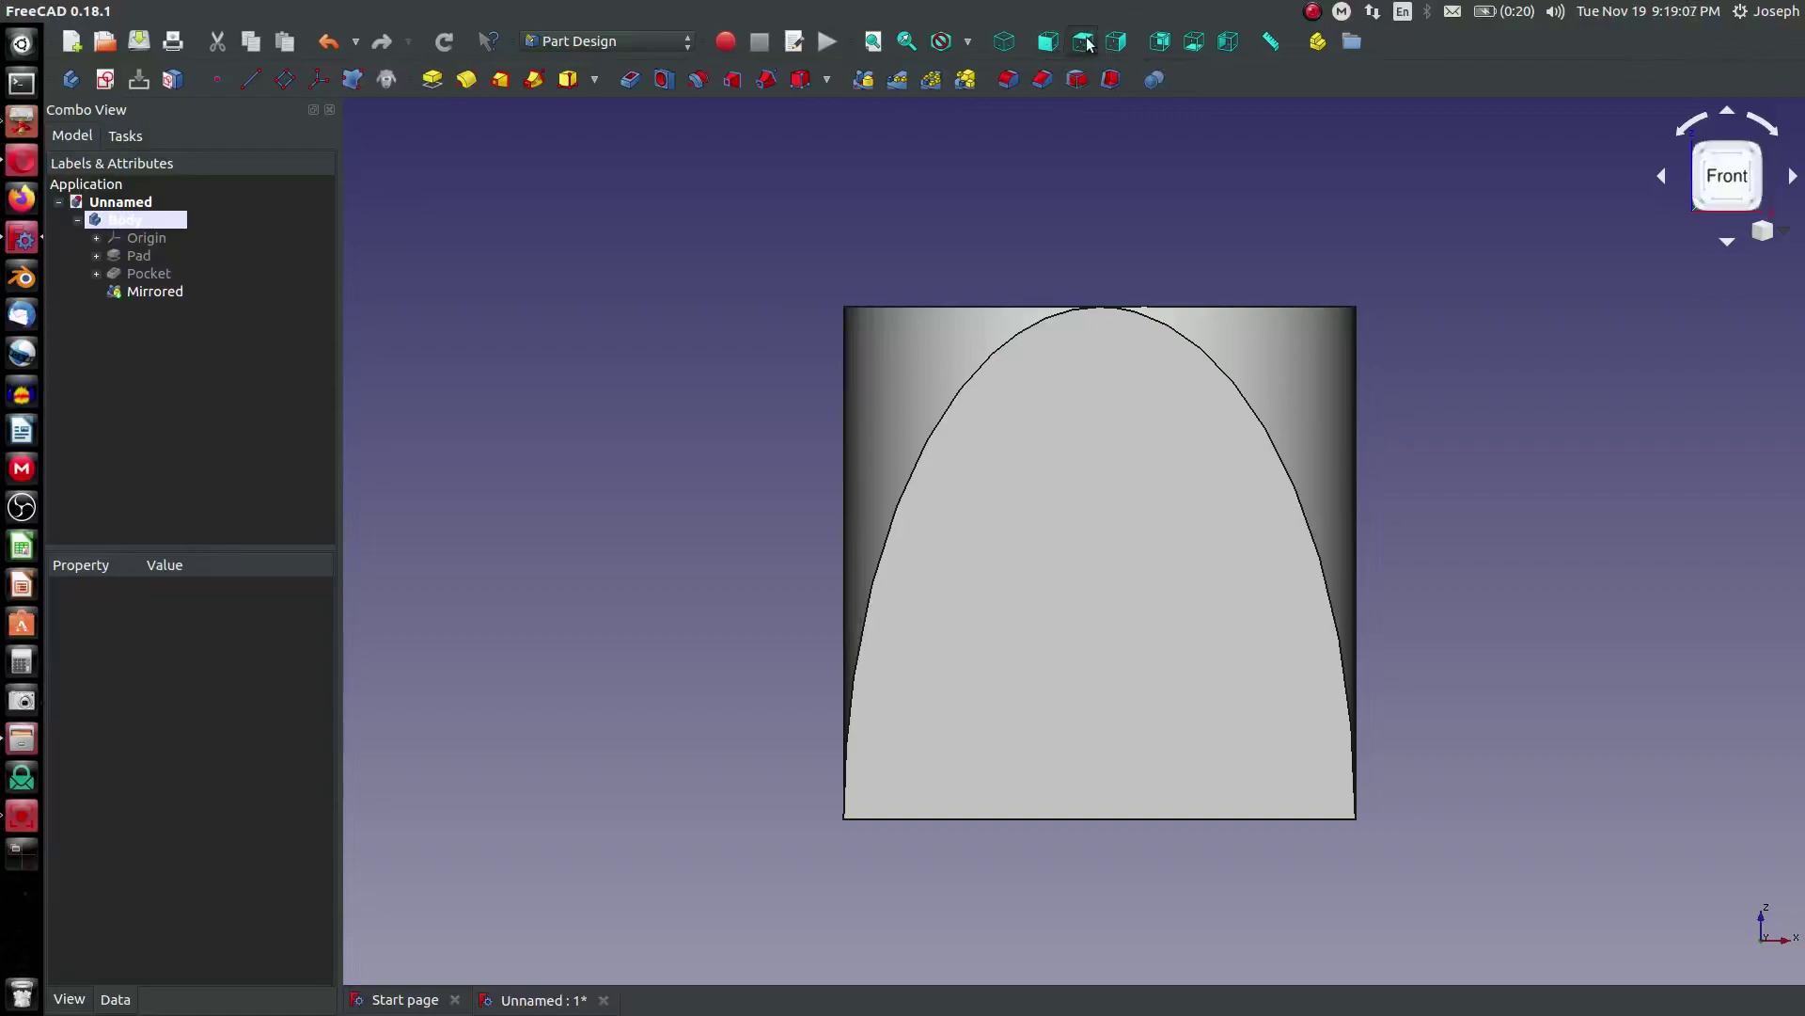
left_click(1087, 45)
left_click(1118, 47)
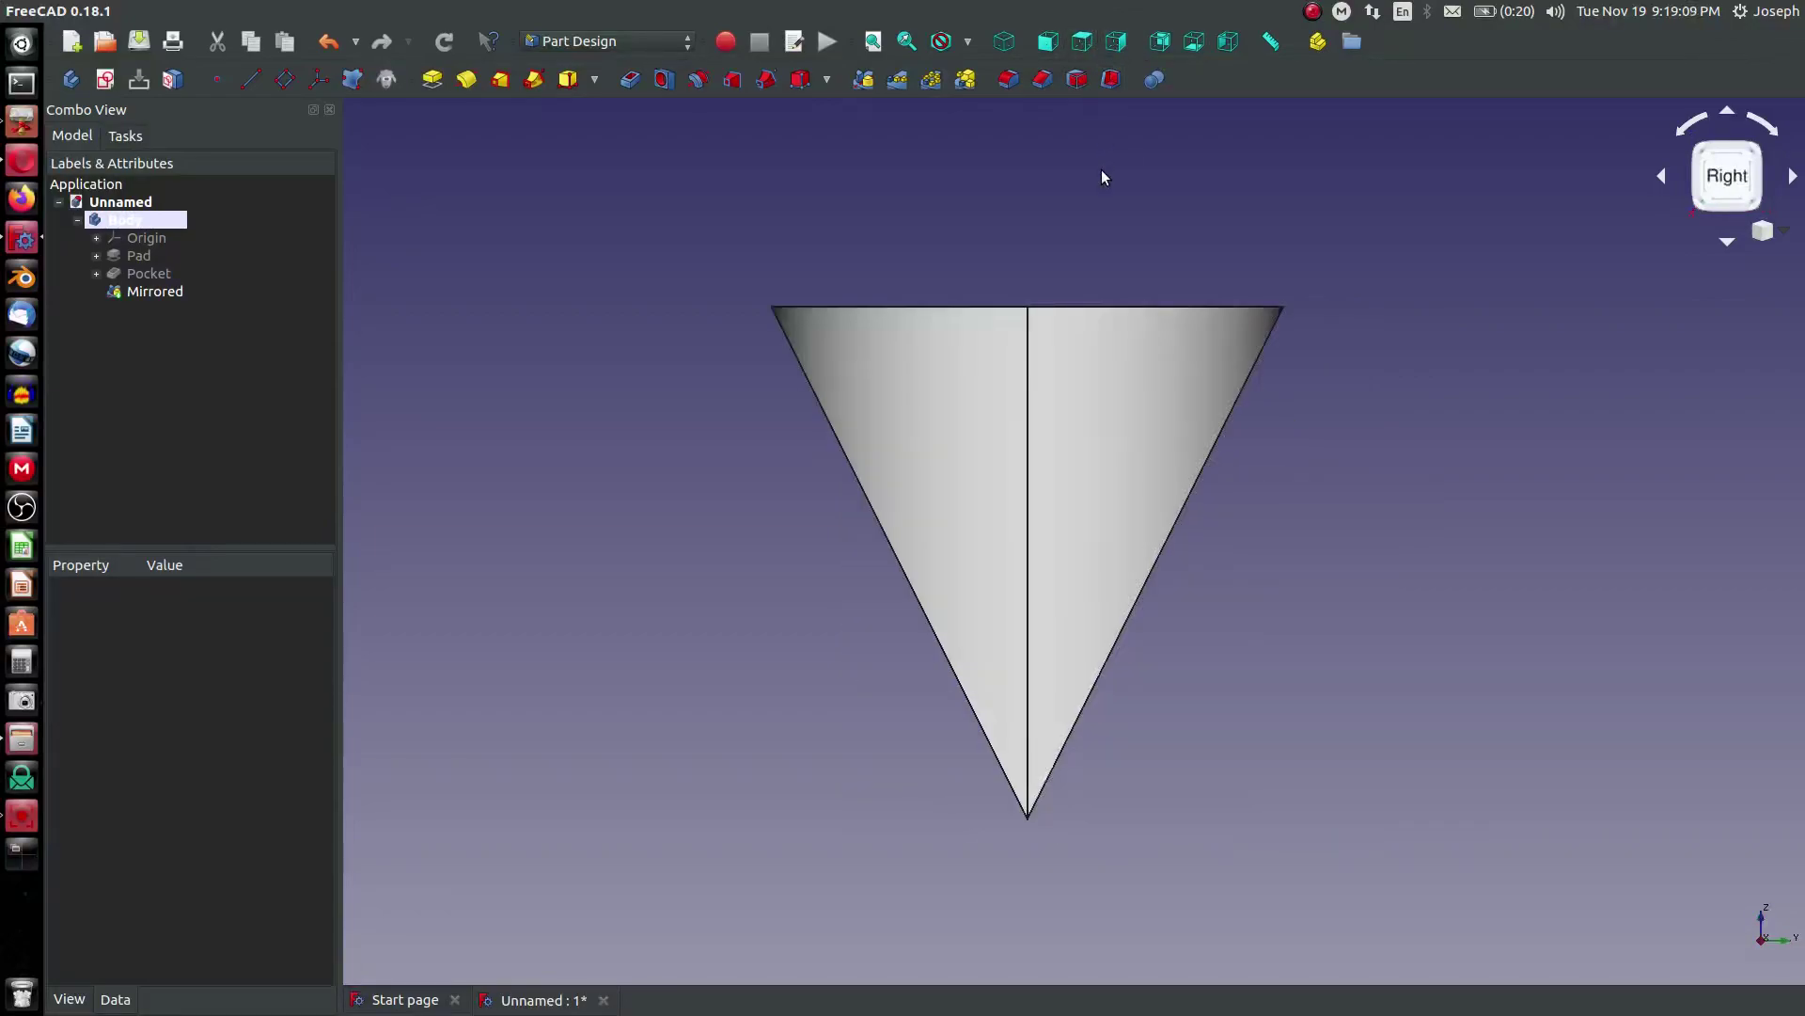
middle_click_drag(1269, 633, 756, 429)
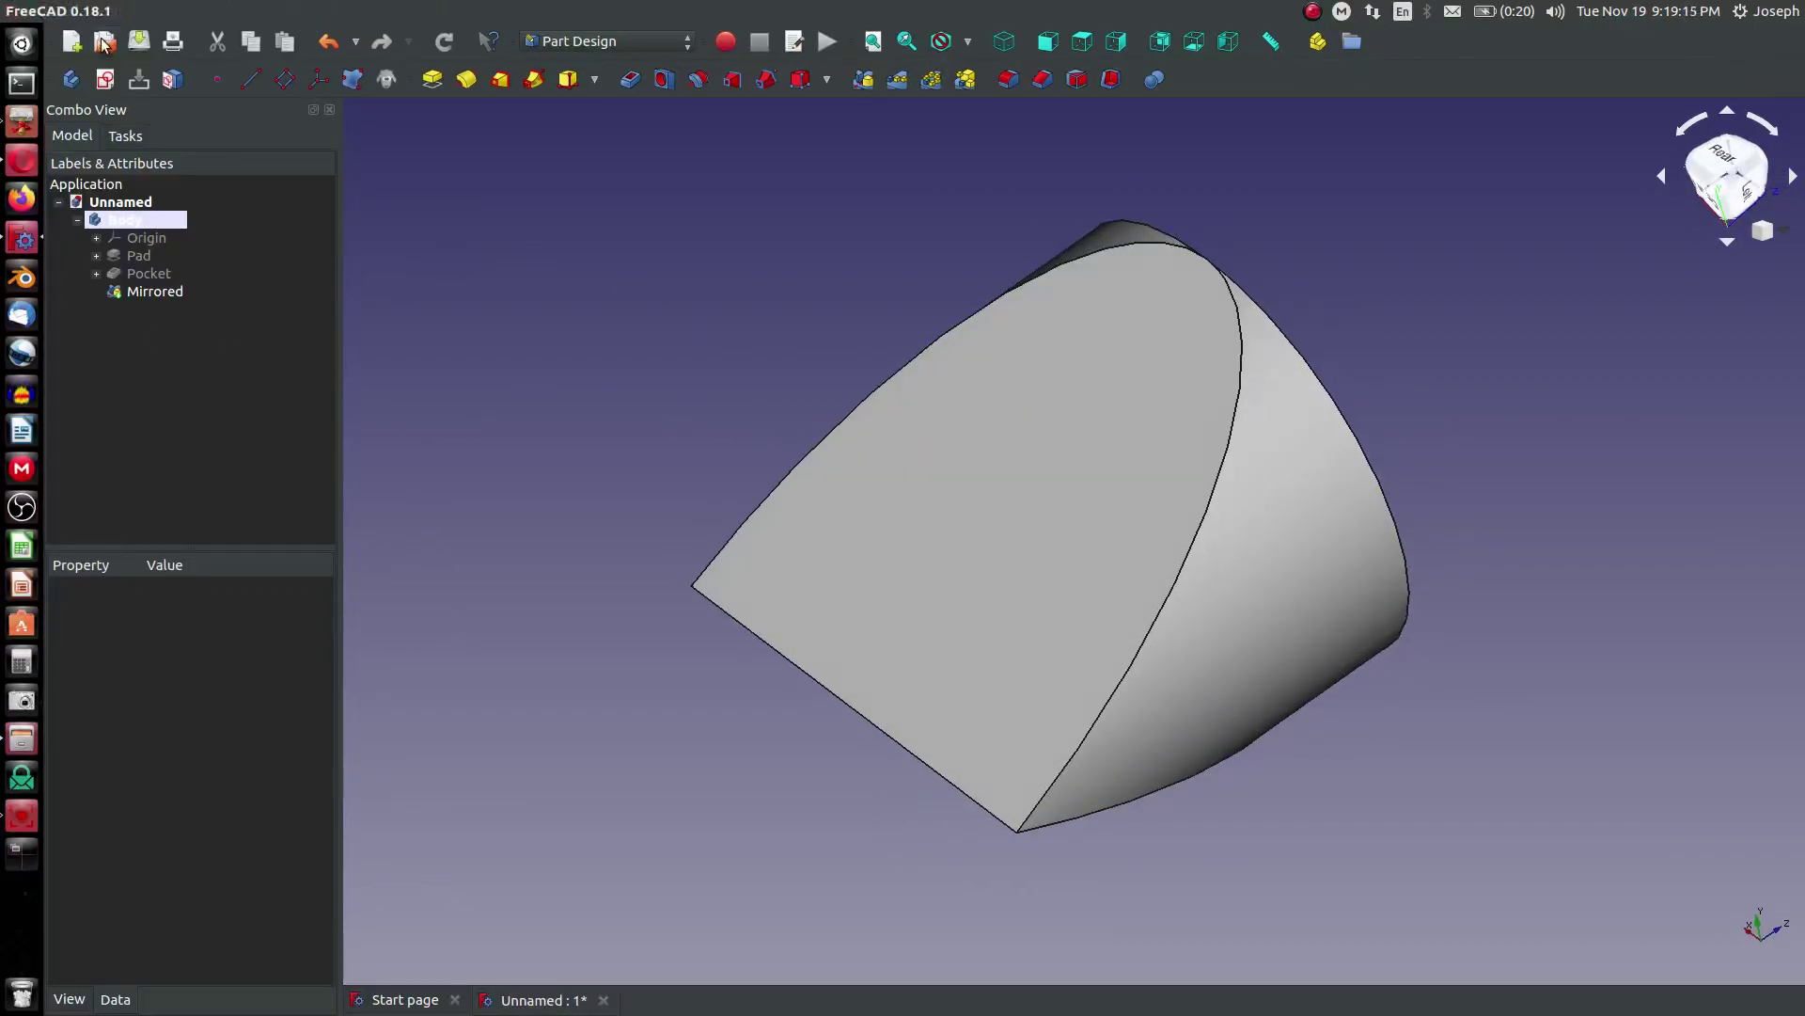
Step: Create a new document, switch to the Draft workbench, hide the grid and look at it from the front
left_click(72, 42)
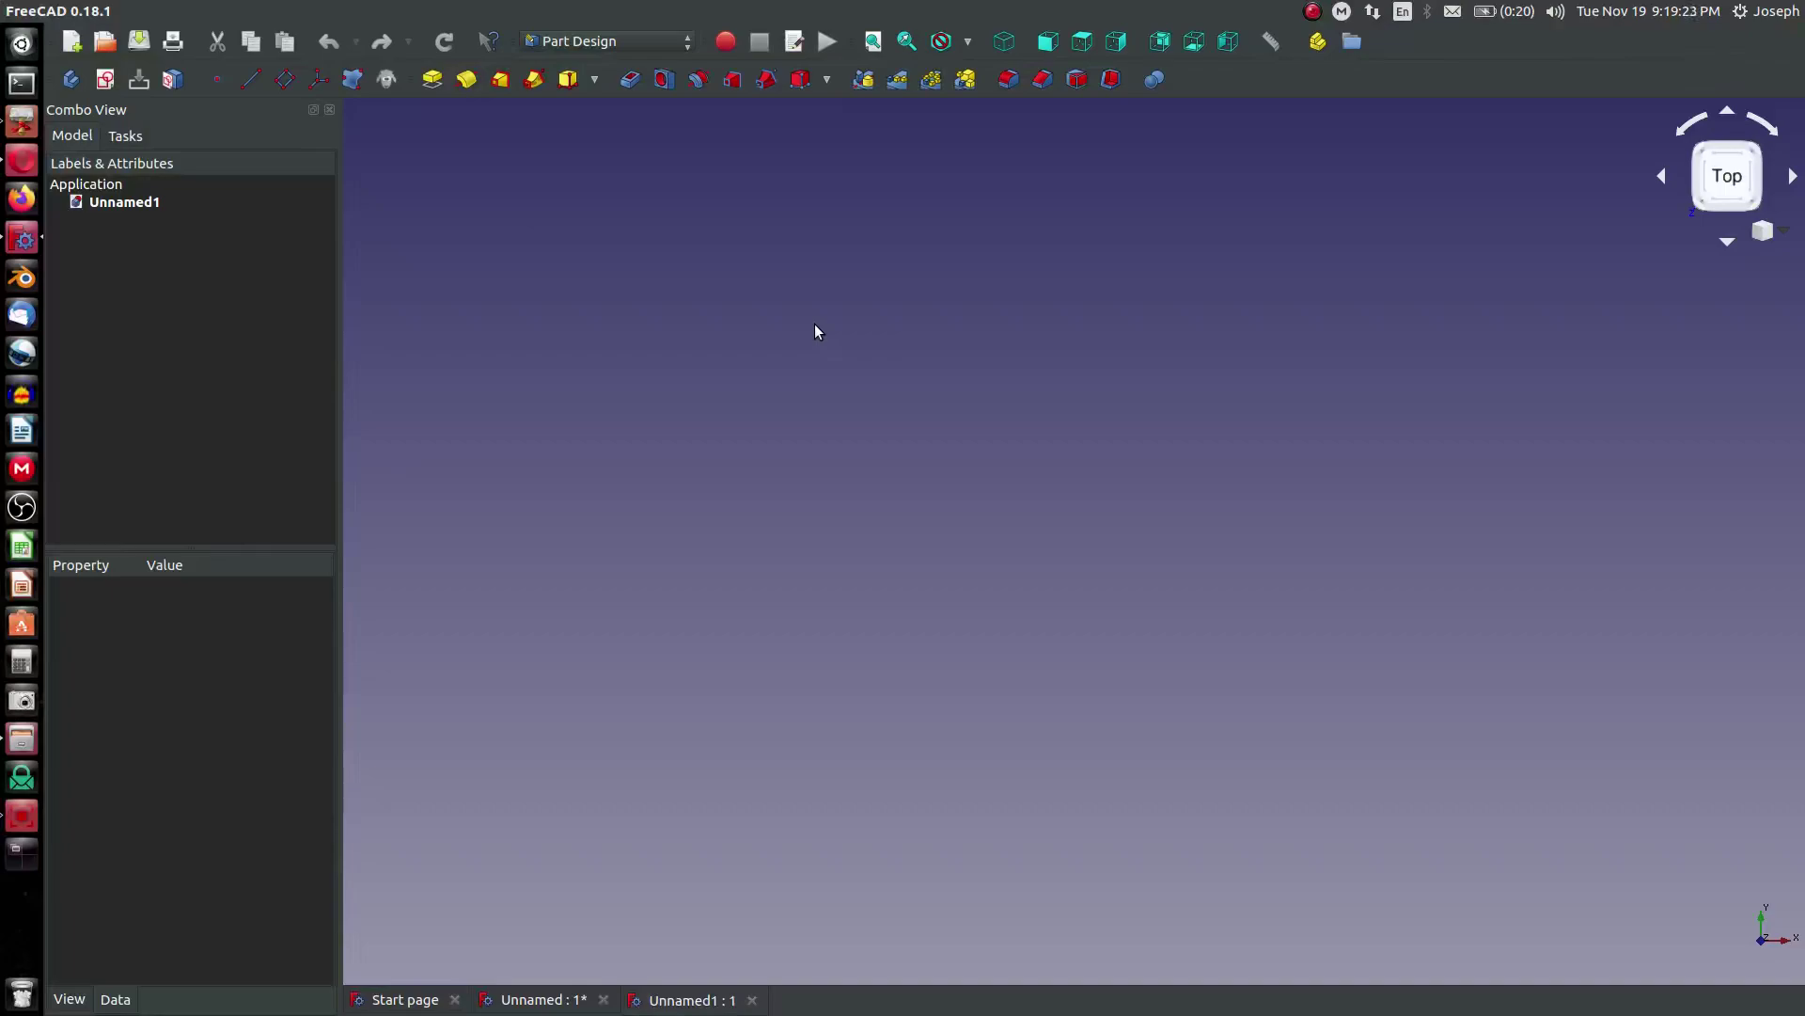
left_click(561, 44)
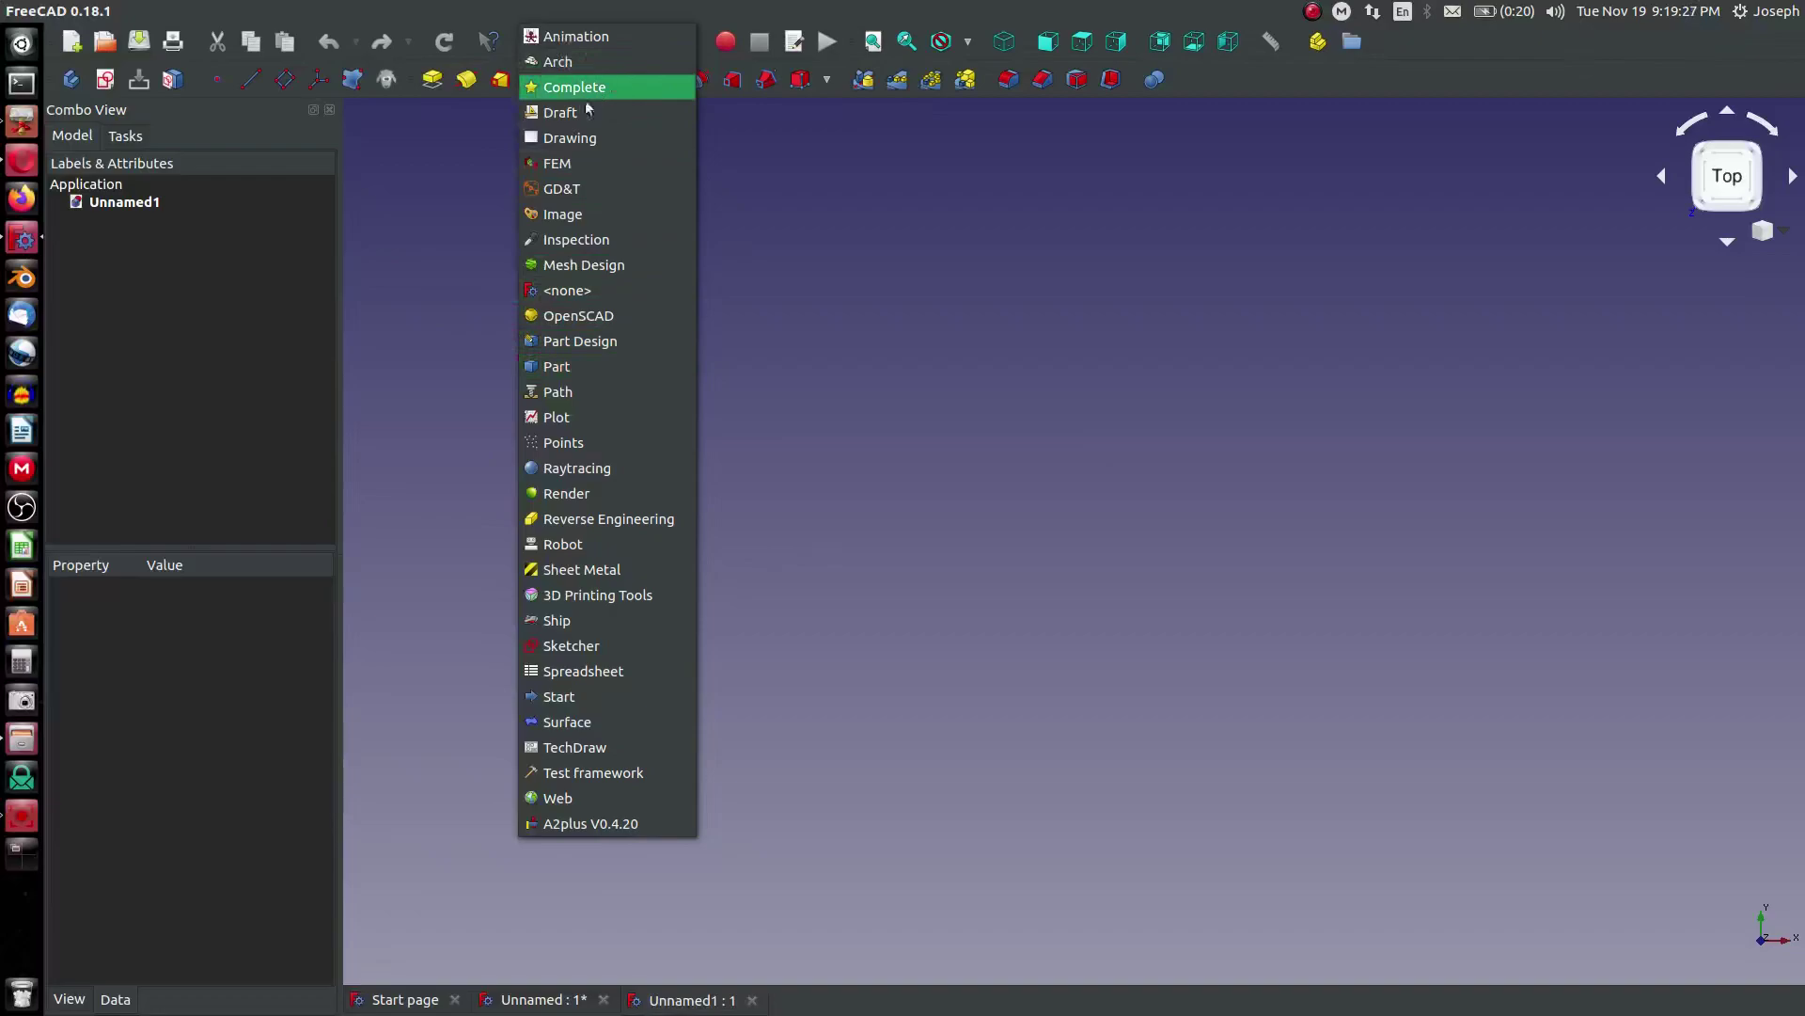
left_click(589, 111)
left_click(1048, 41)
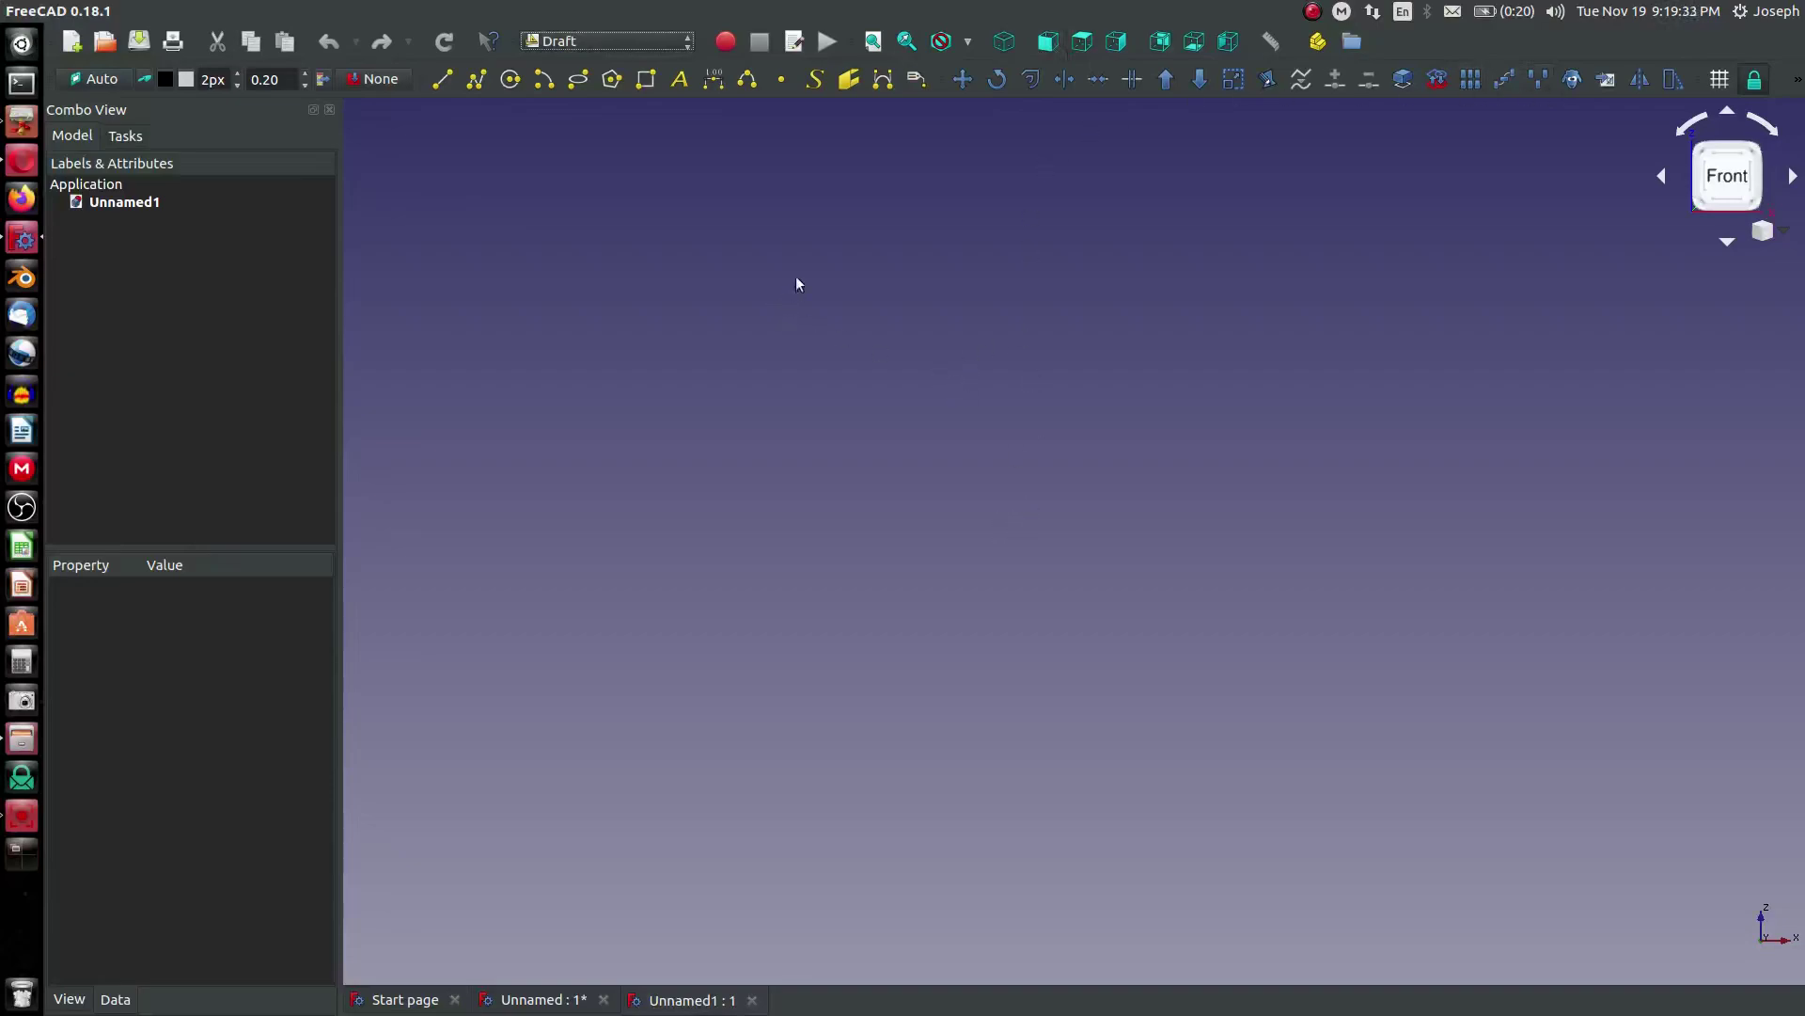
left_click(1082, 41)
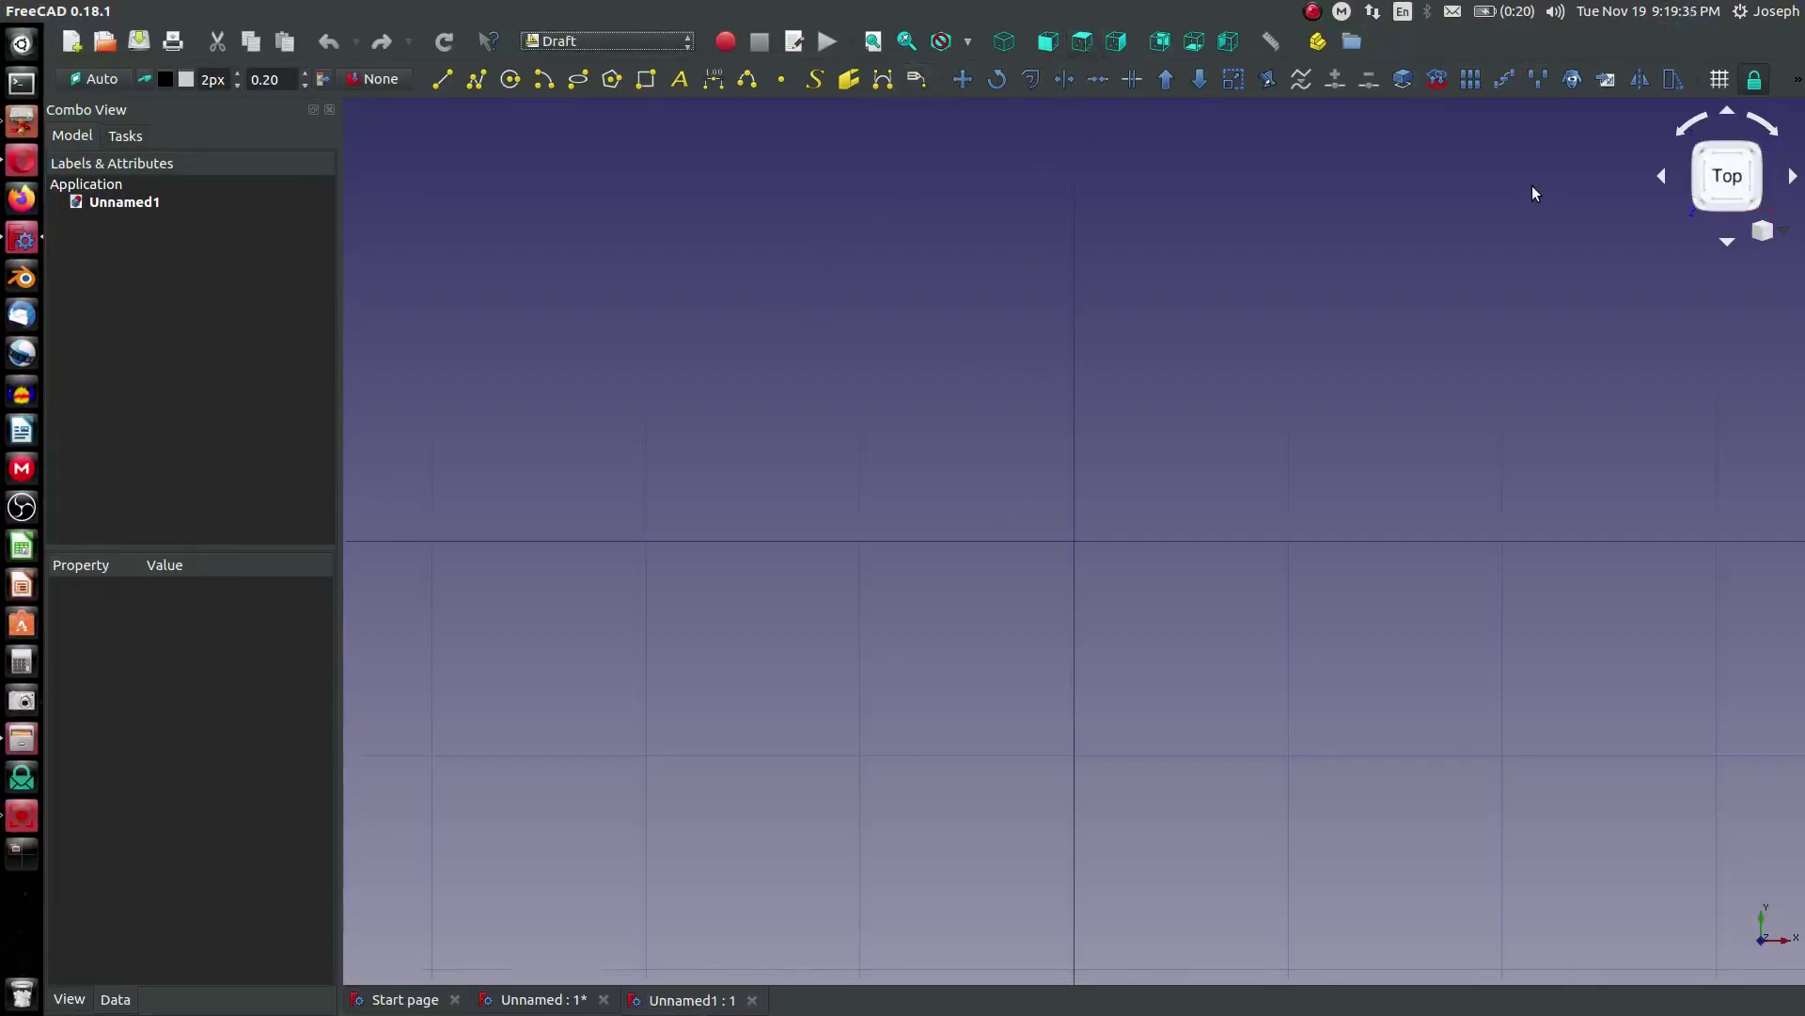
left_click(1720, 81)
left_click(1047, 42)
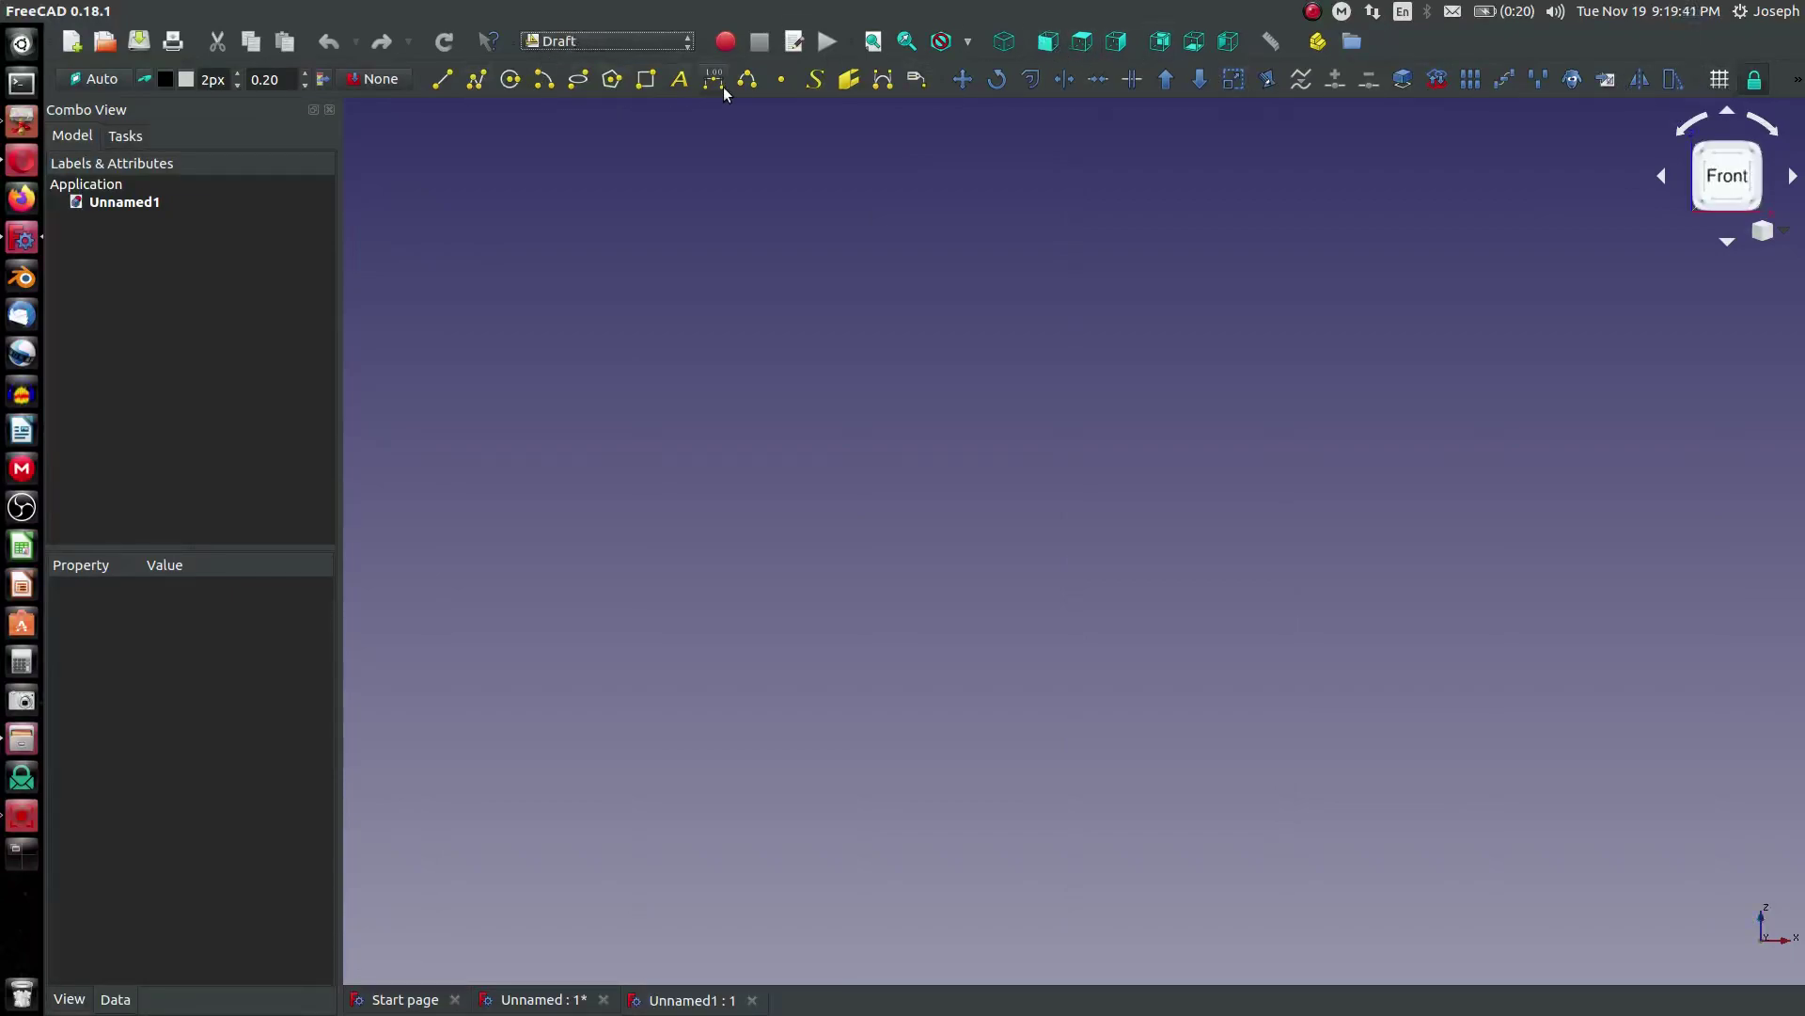
Step: Create a ShapeString reading "Joko" with a height of 100 mm, placed at the origin in the front plane
left_click(815, 79)
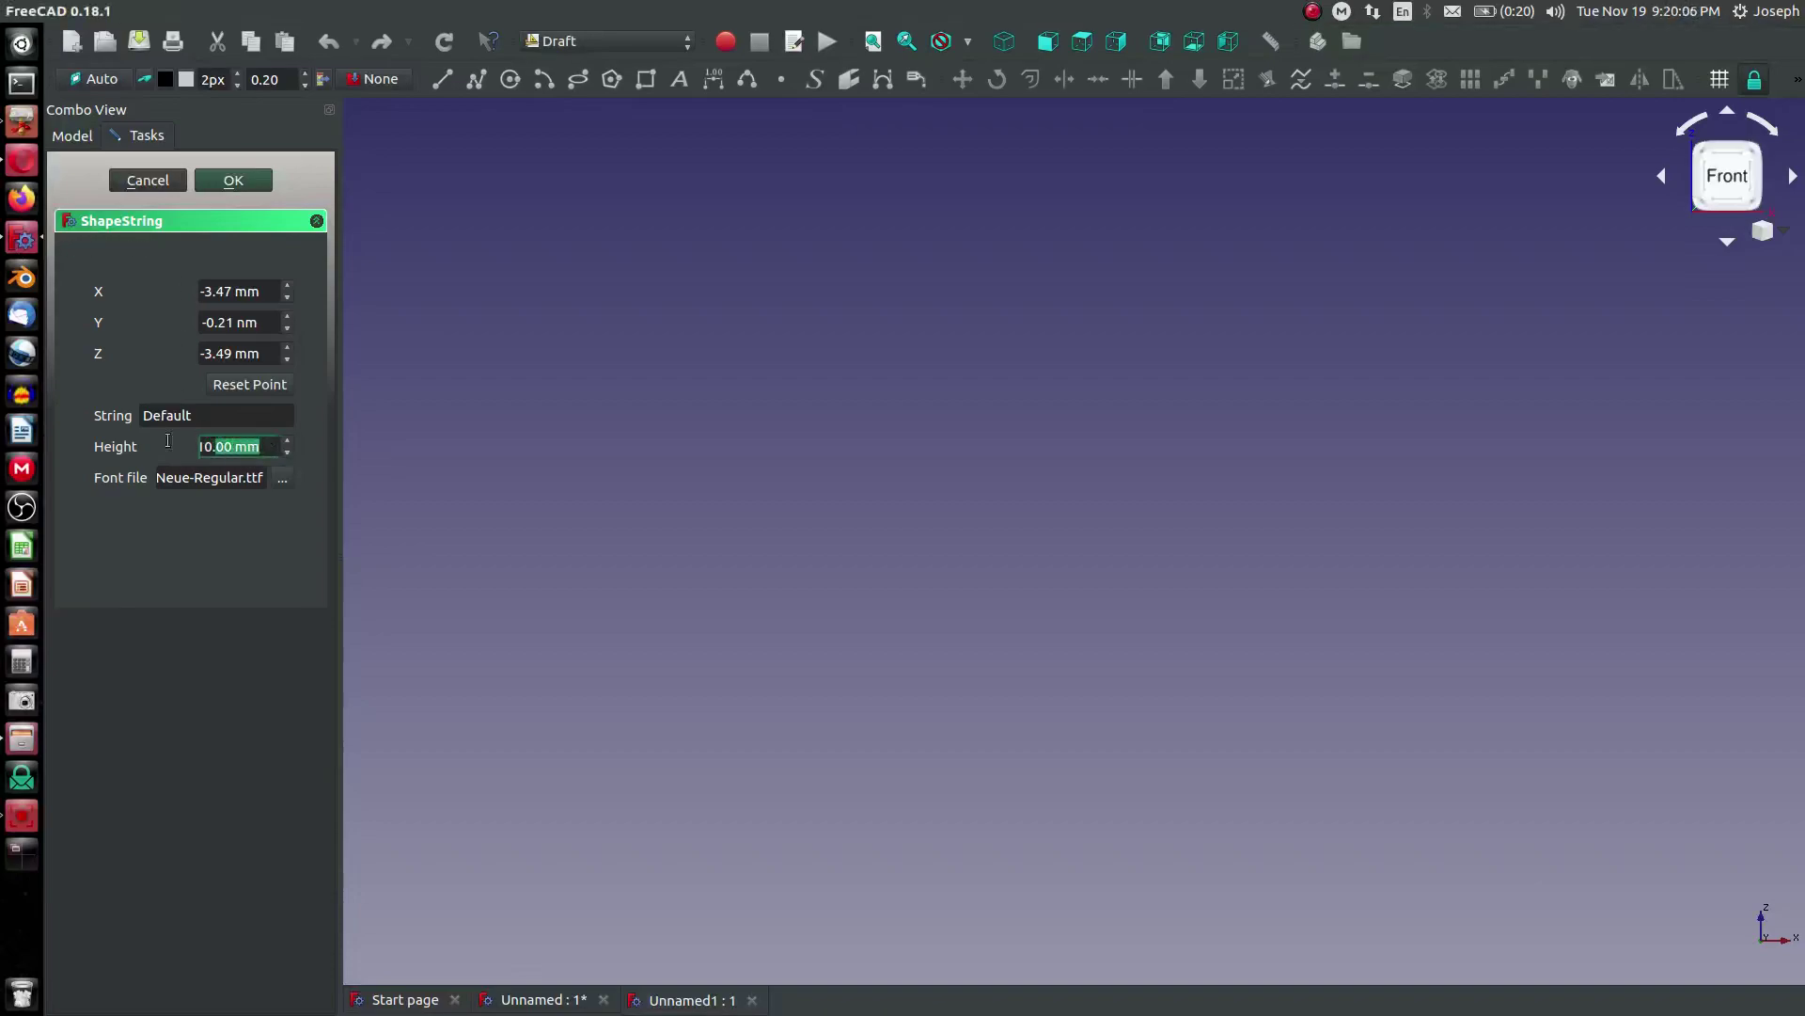
type("100")
double_click(190, 414)
type("Joko")
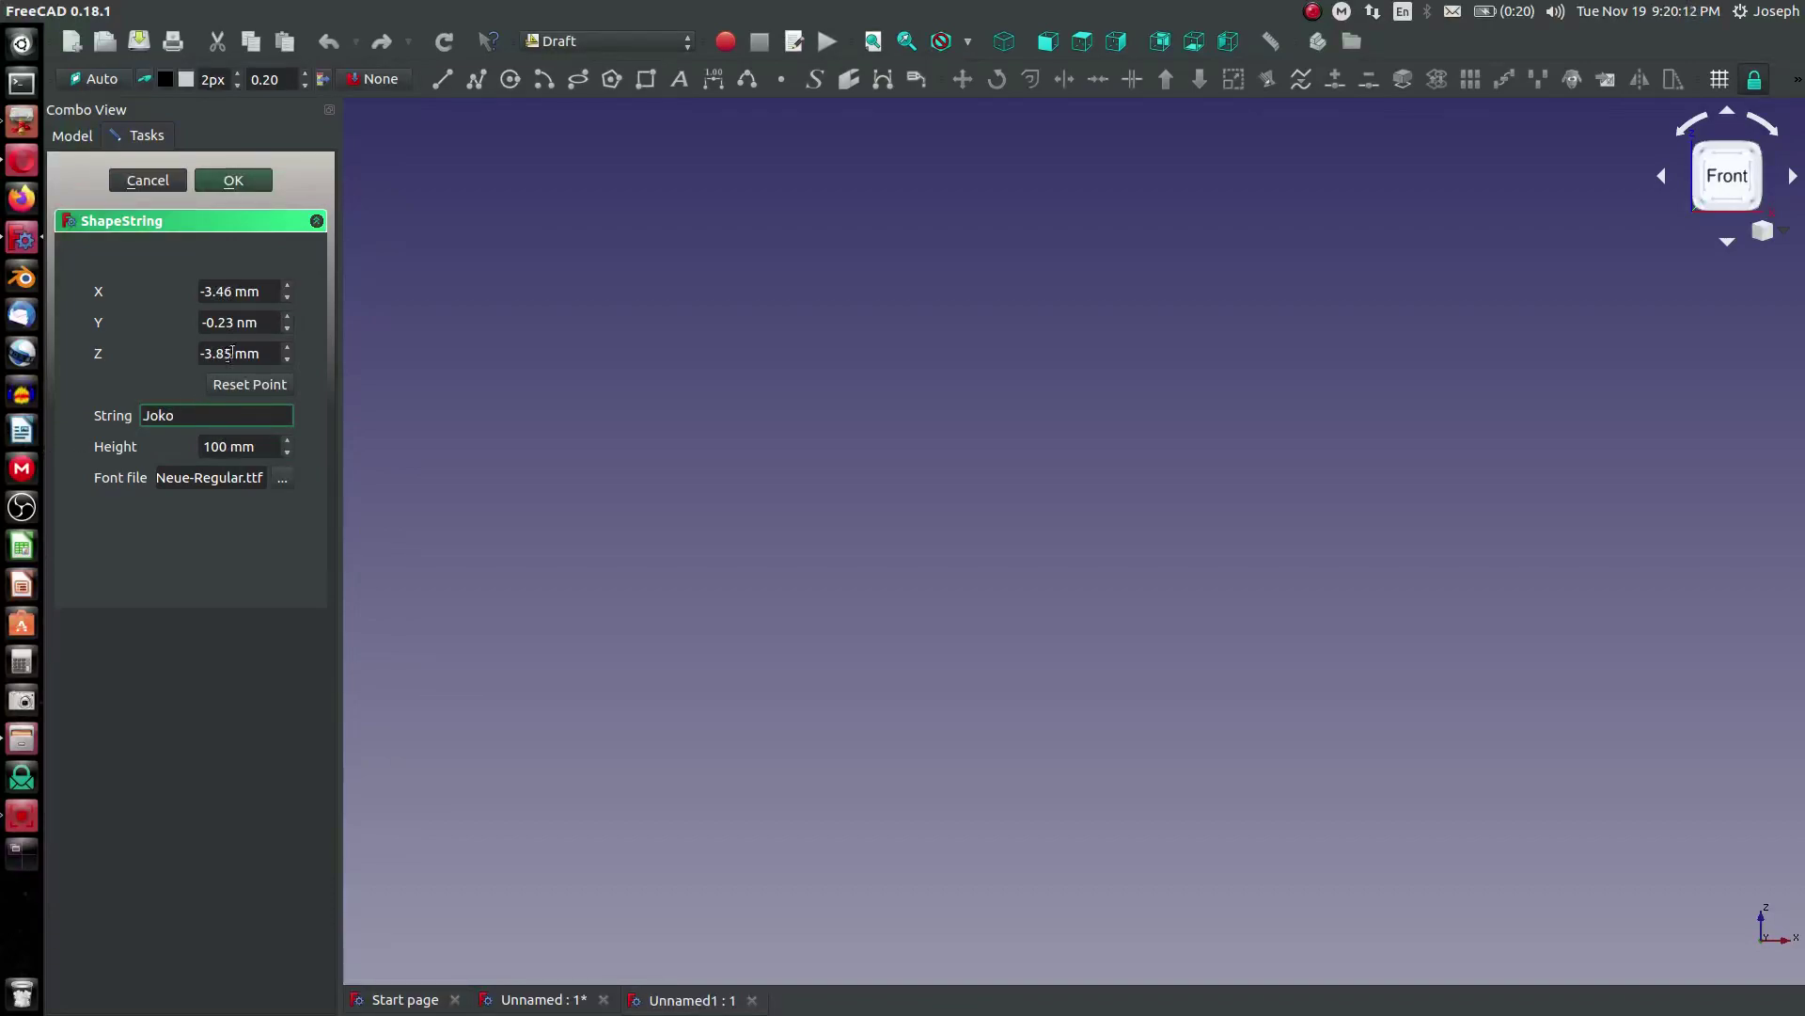
left_click(239, 385)
left_click(232, 183)
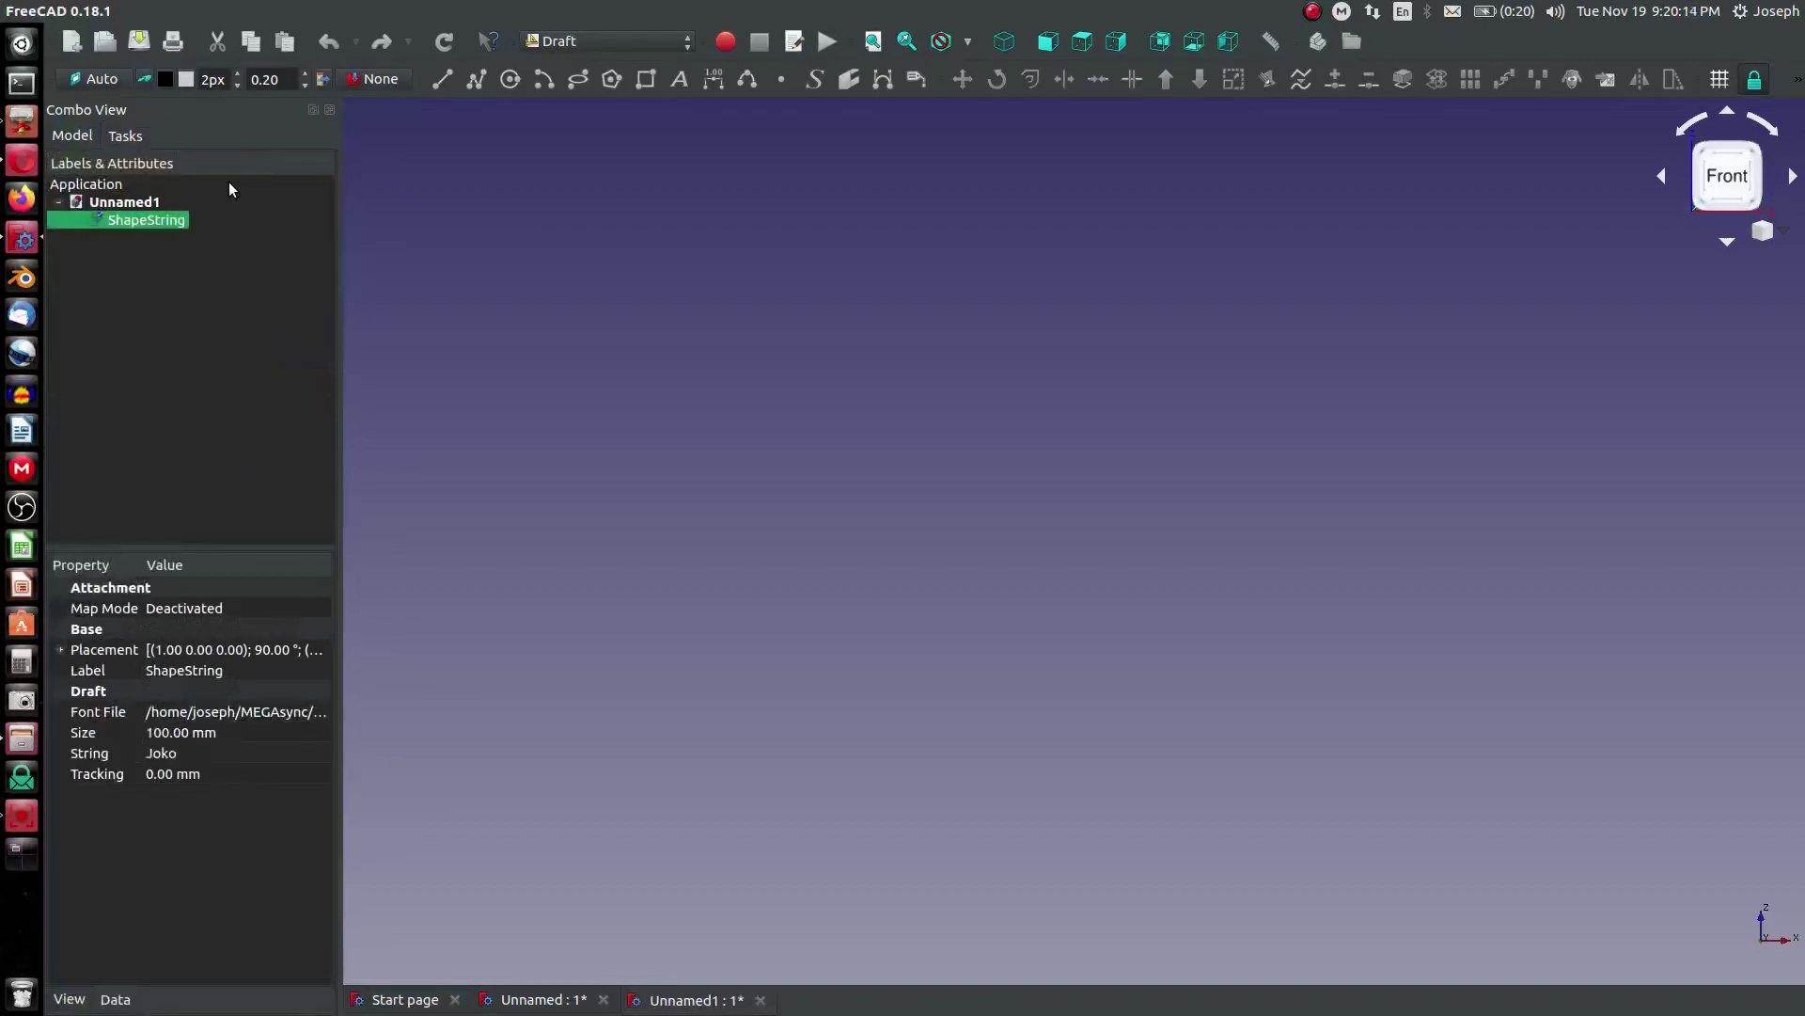
scroll(637, 380, "down", 20)
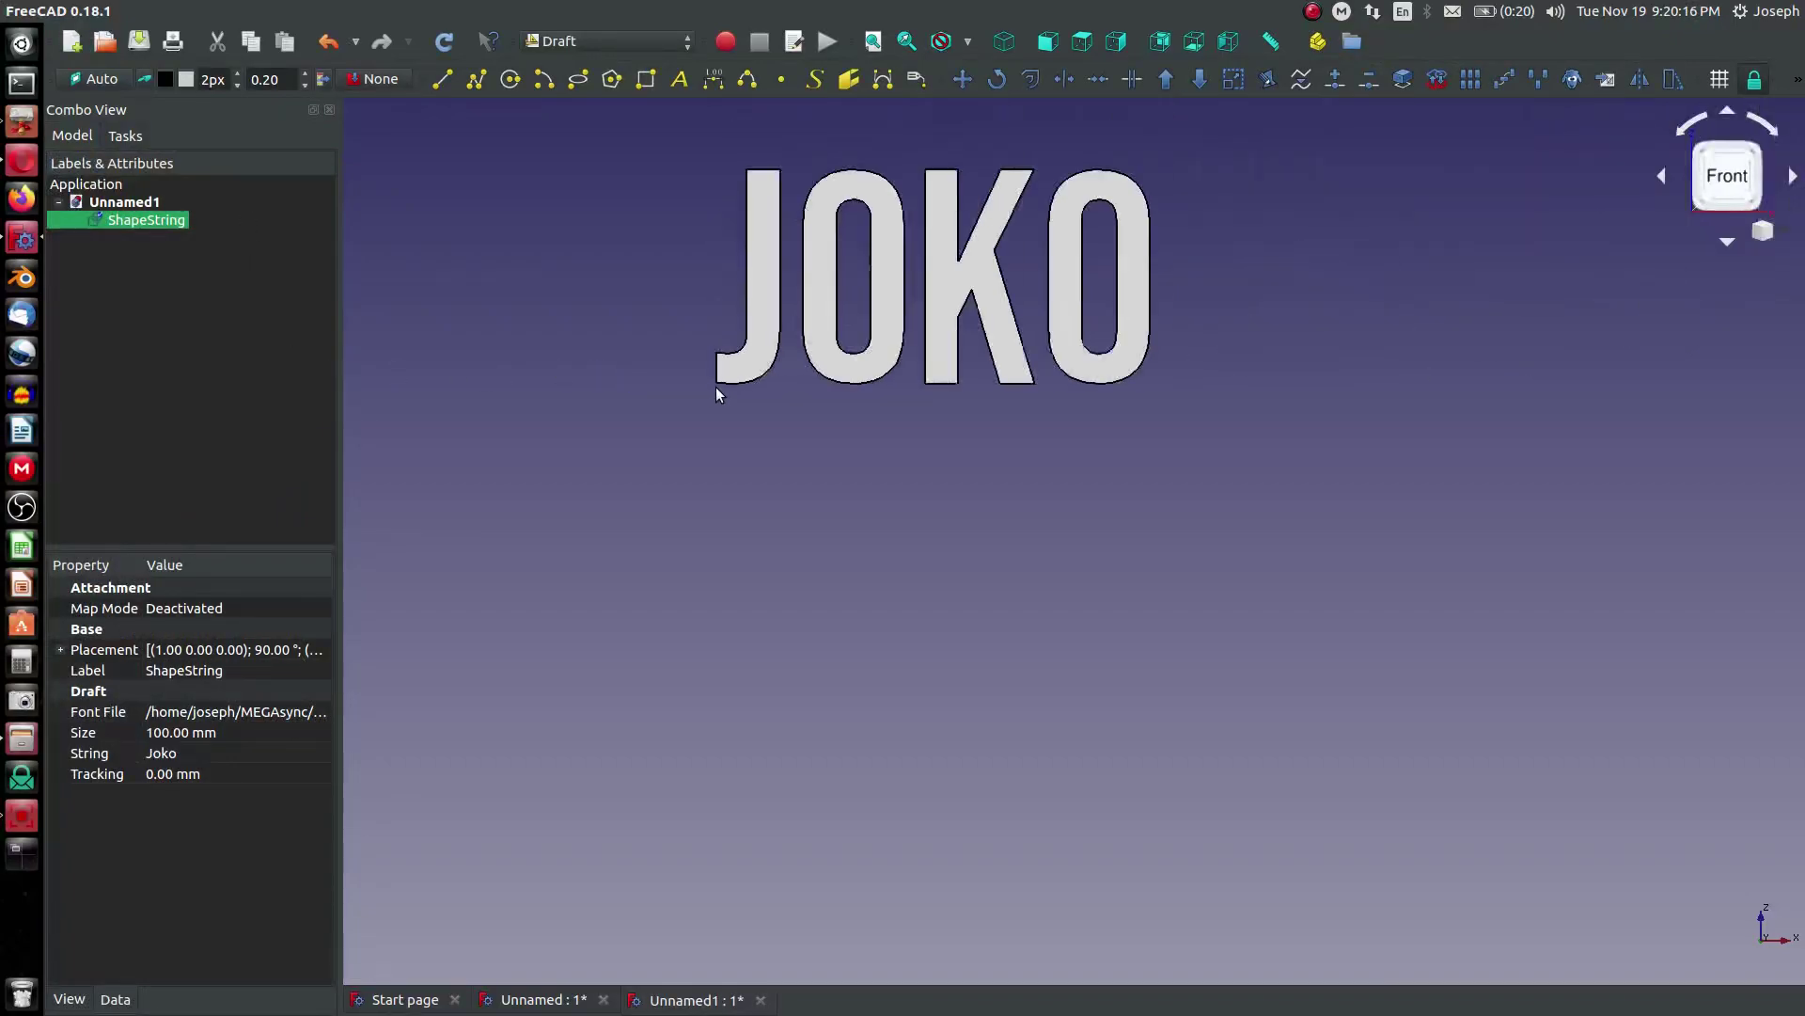
scroll(714, 299, "up", 6)
scroll(1041, 301, "up", 2)
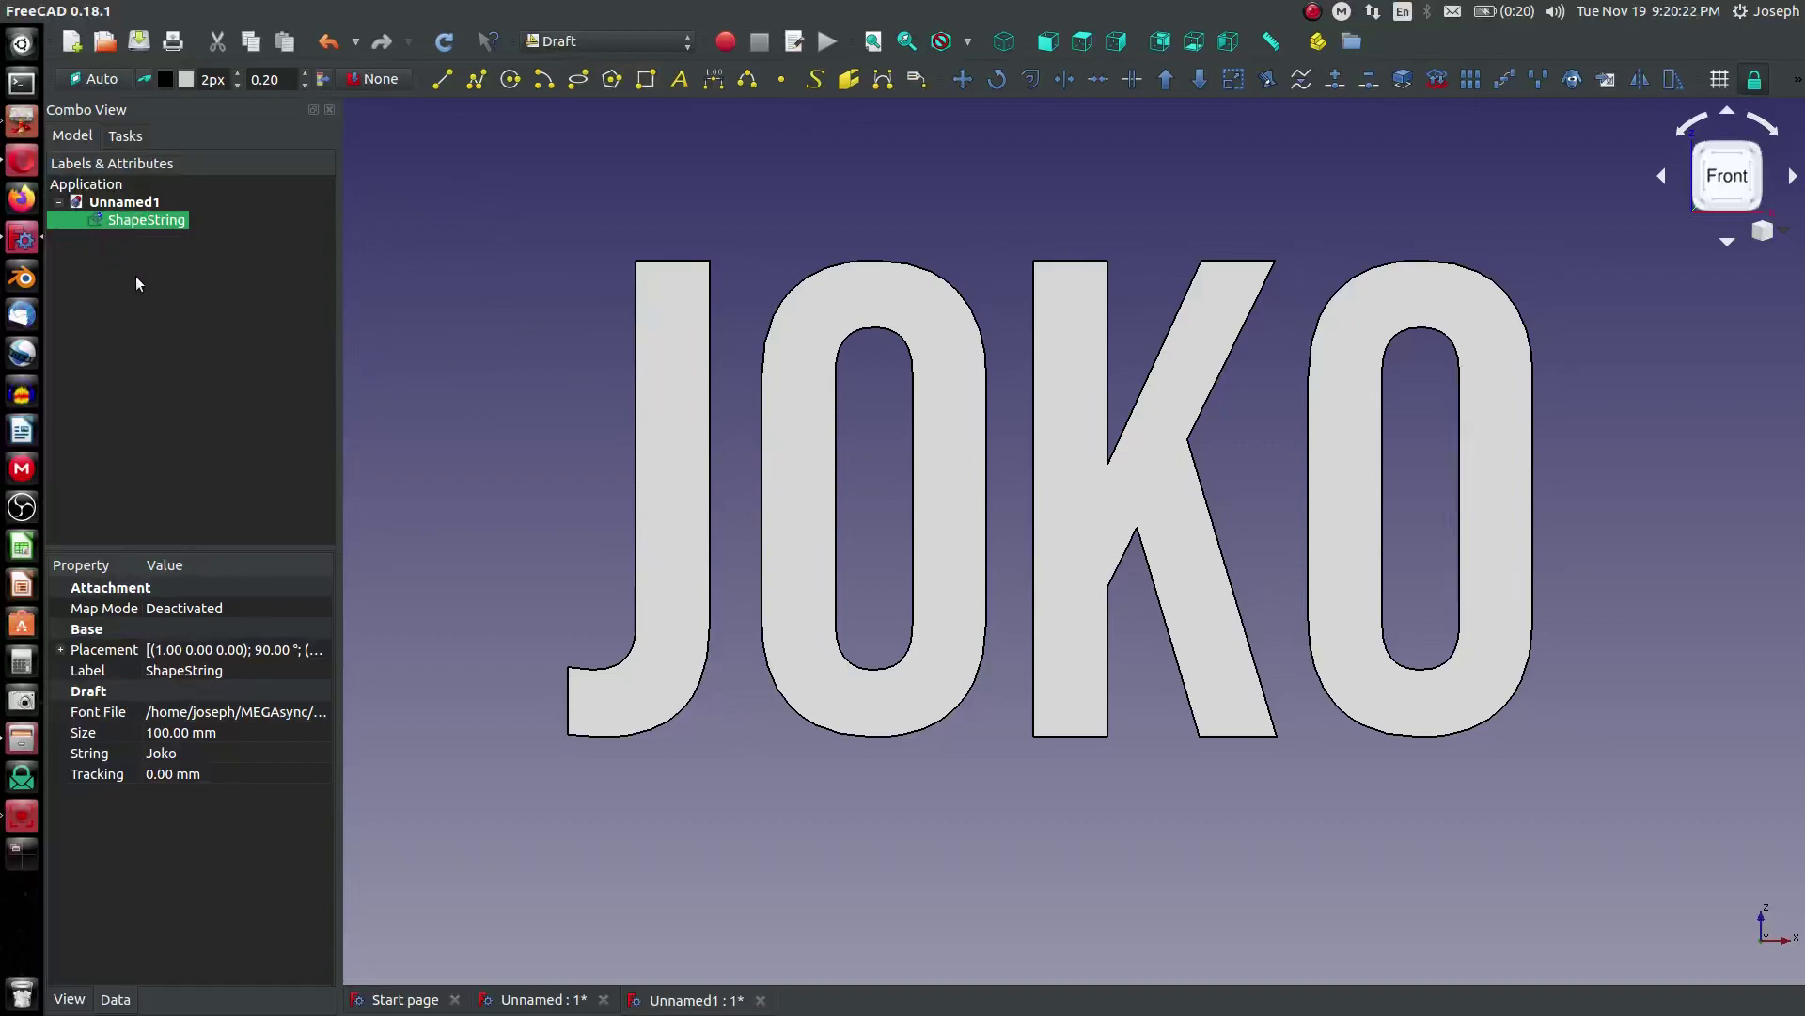
Step: Extrude the Joko ShapeString 150 mm along its normal in the Part workbench
left_click(550, 40)
left_click(556, 393)
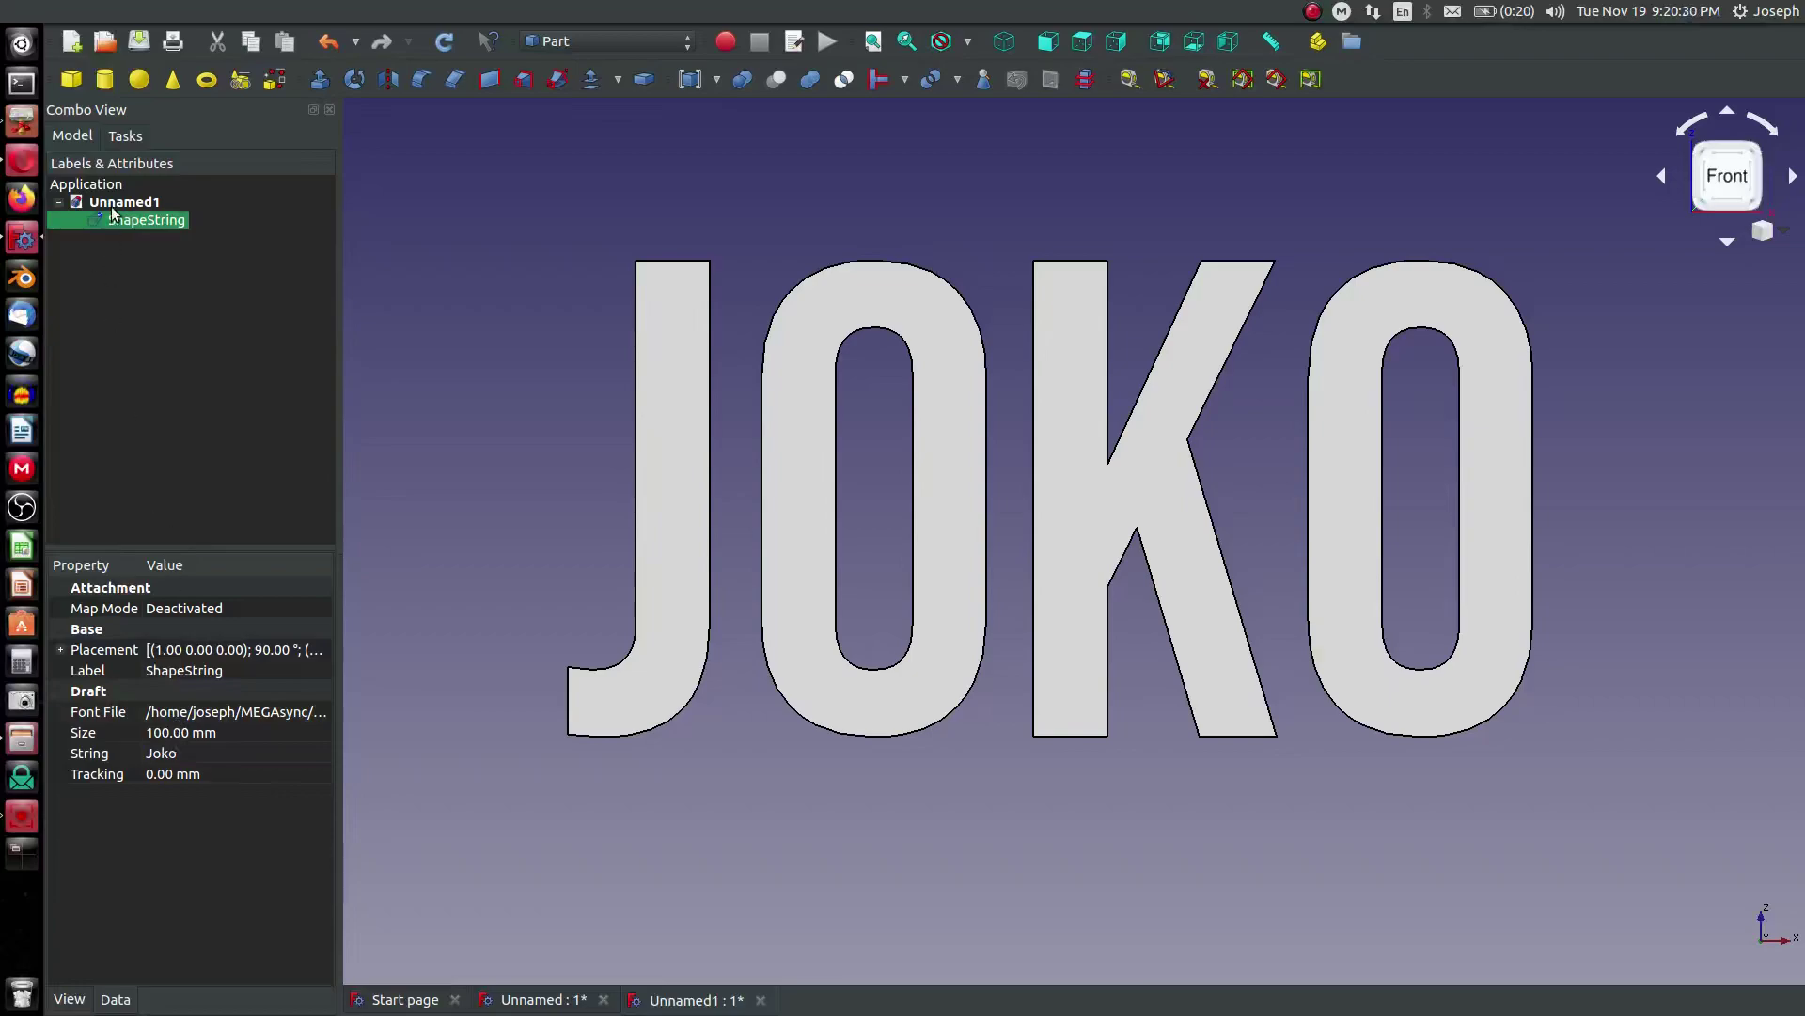
left_click(318, 90)
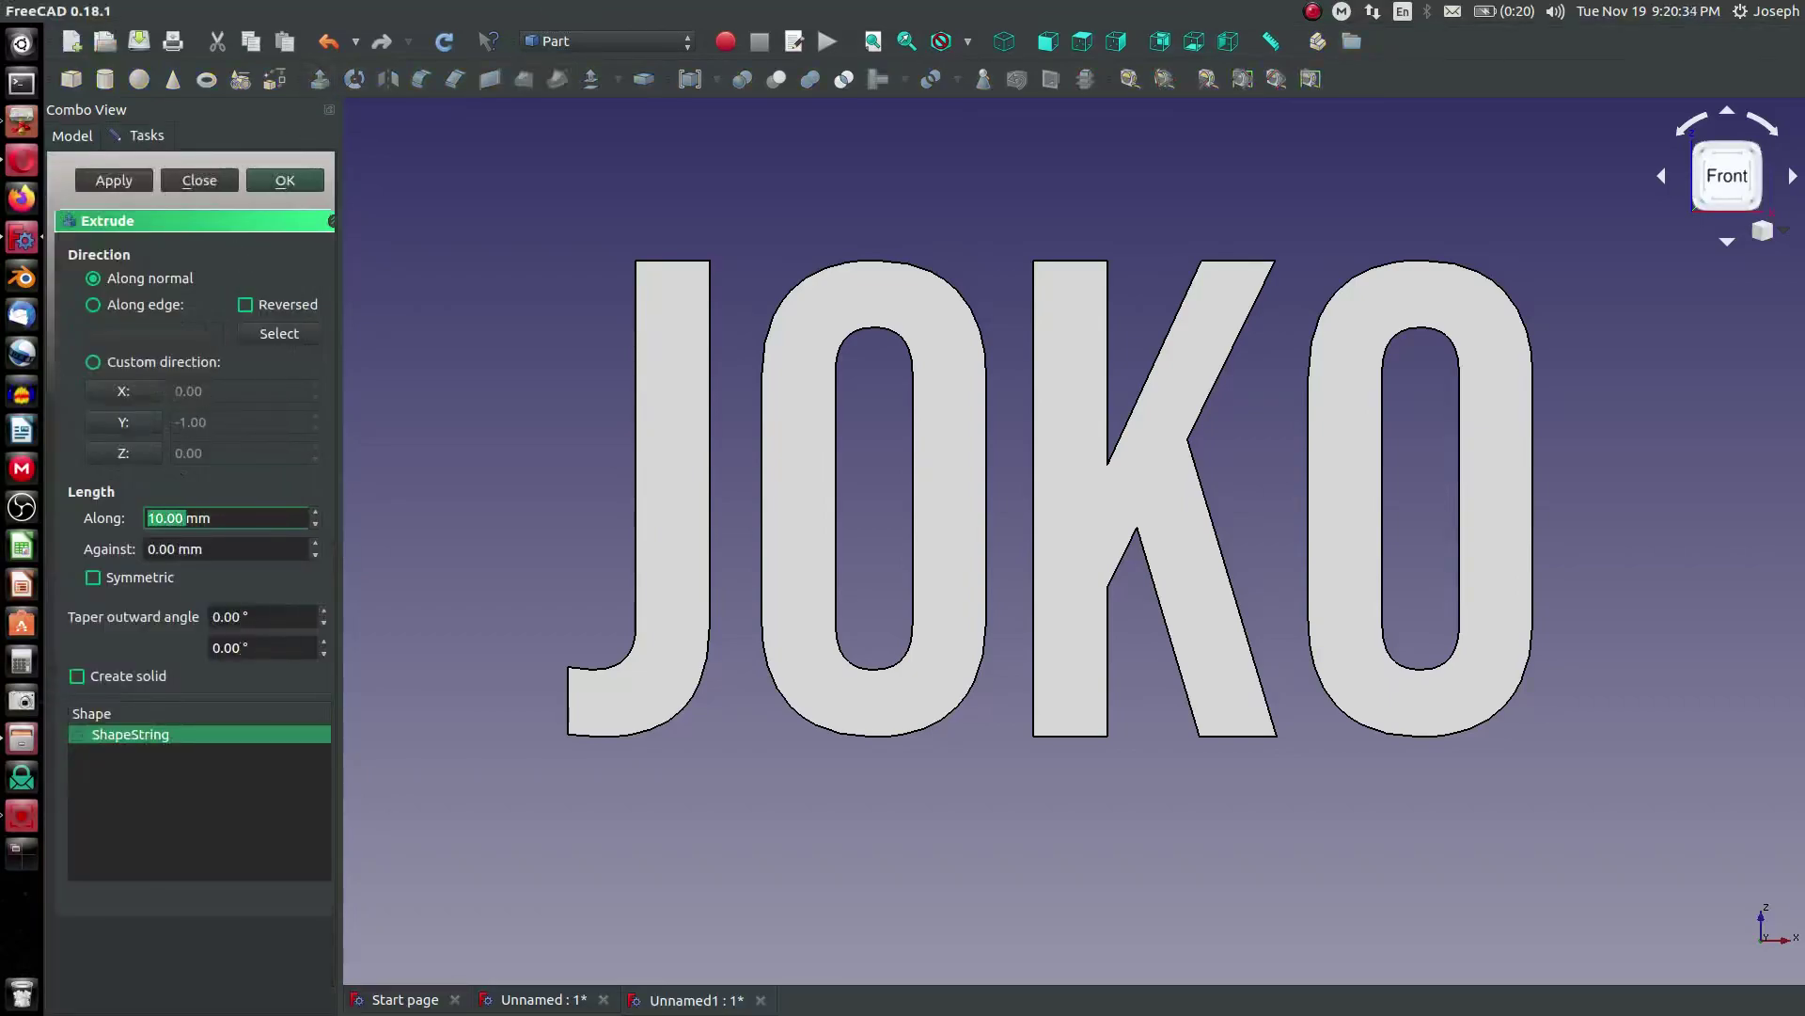
type("150")
left_click(285, 180)
middle_click_drag(637, 489, 807, 509)
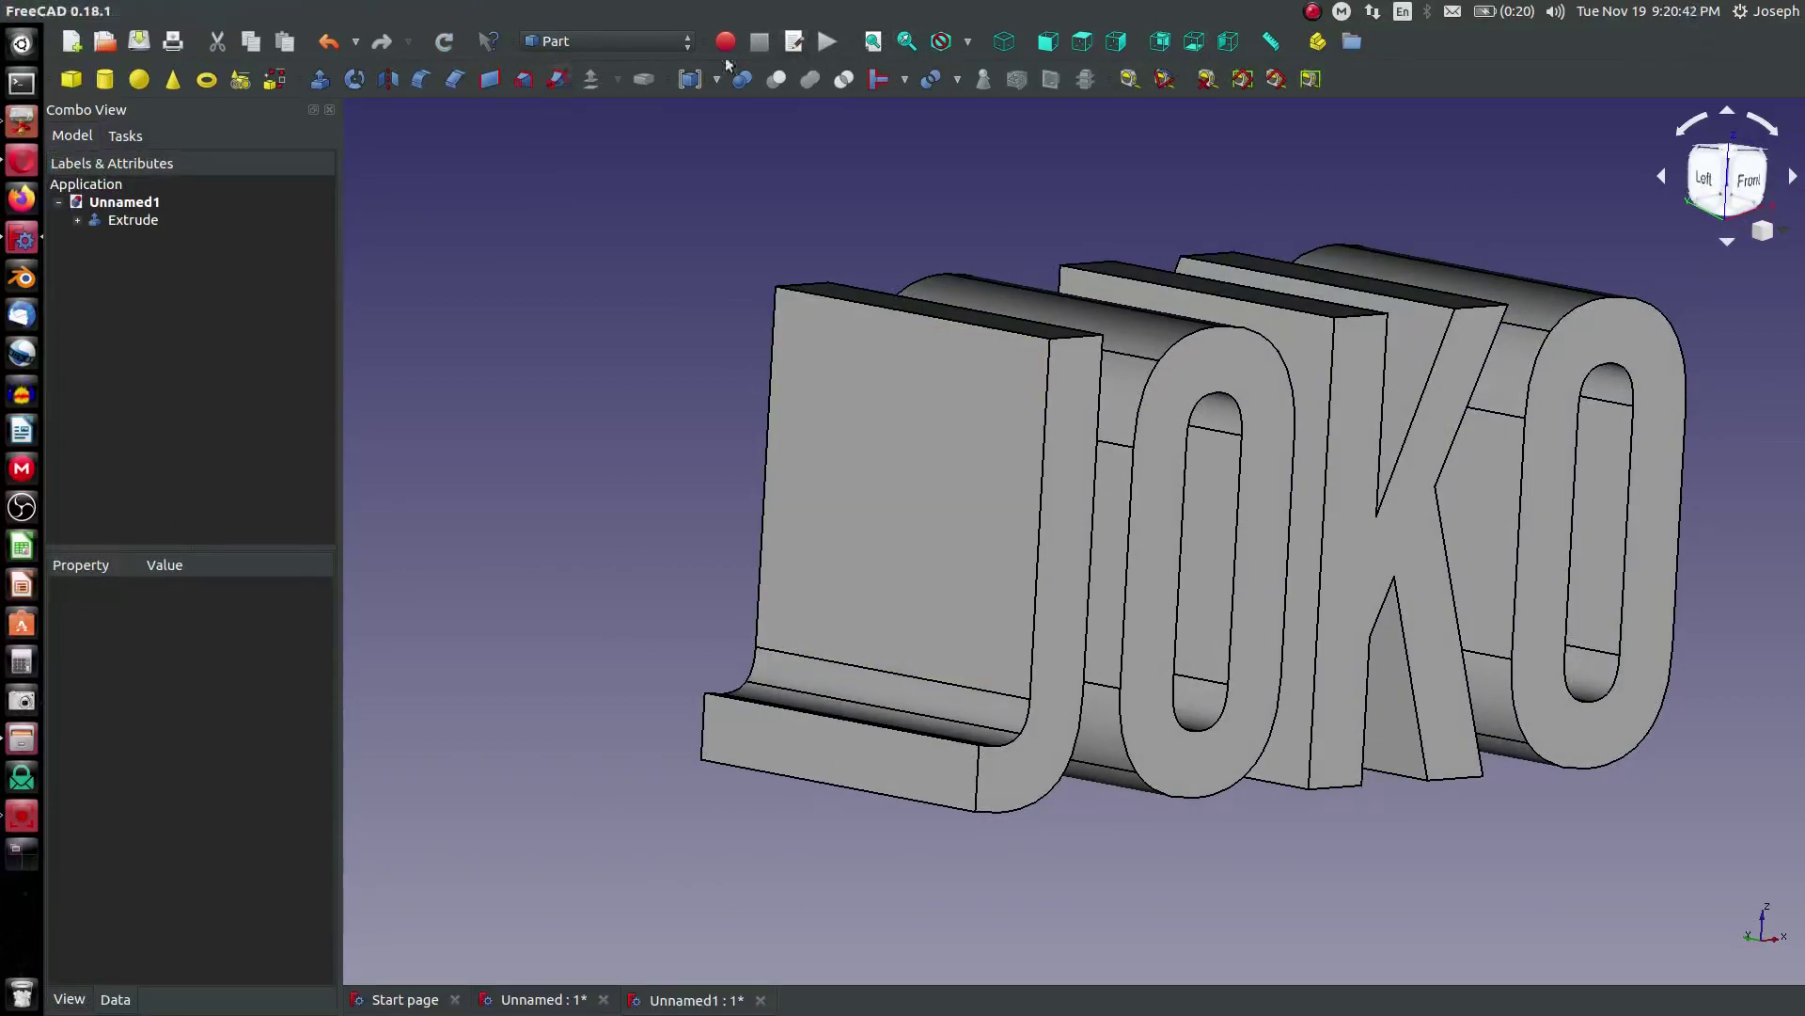
Step: Start a new sketch on the YZ-Plane in the Sketcher workbench
left_click(649, 42)
left_click(607, 646)
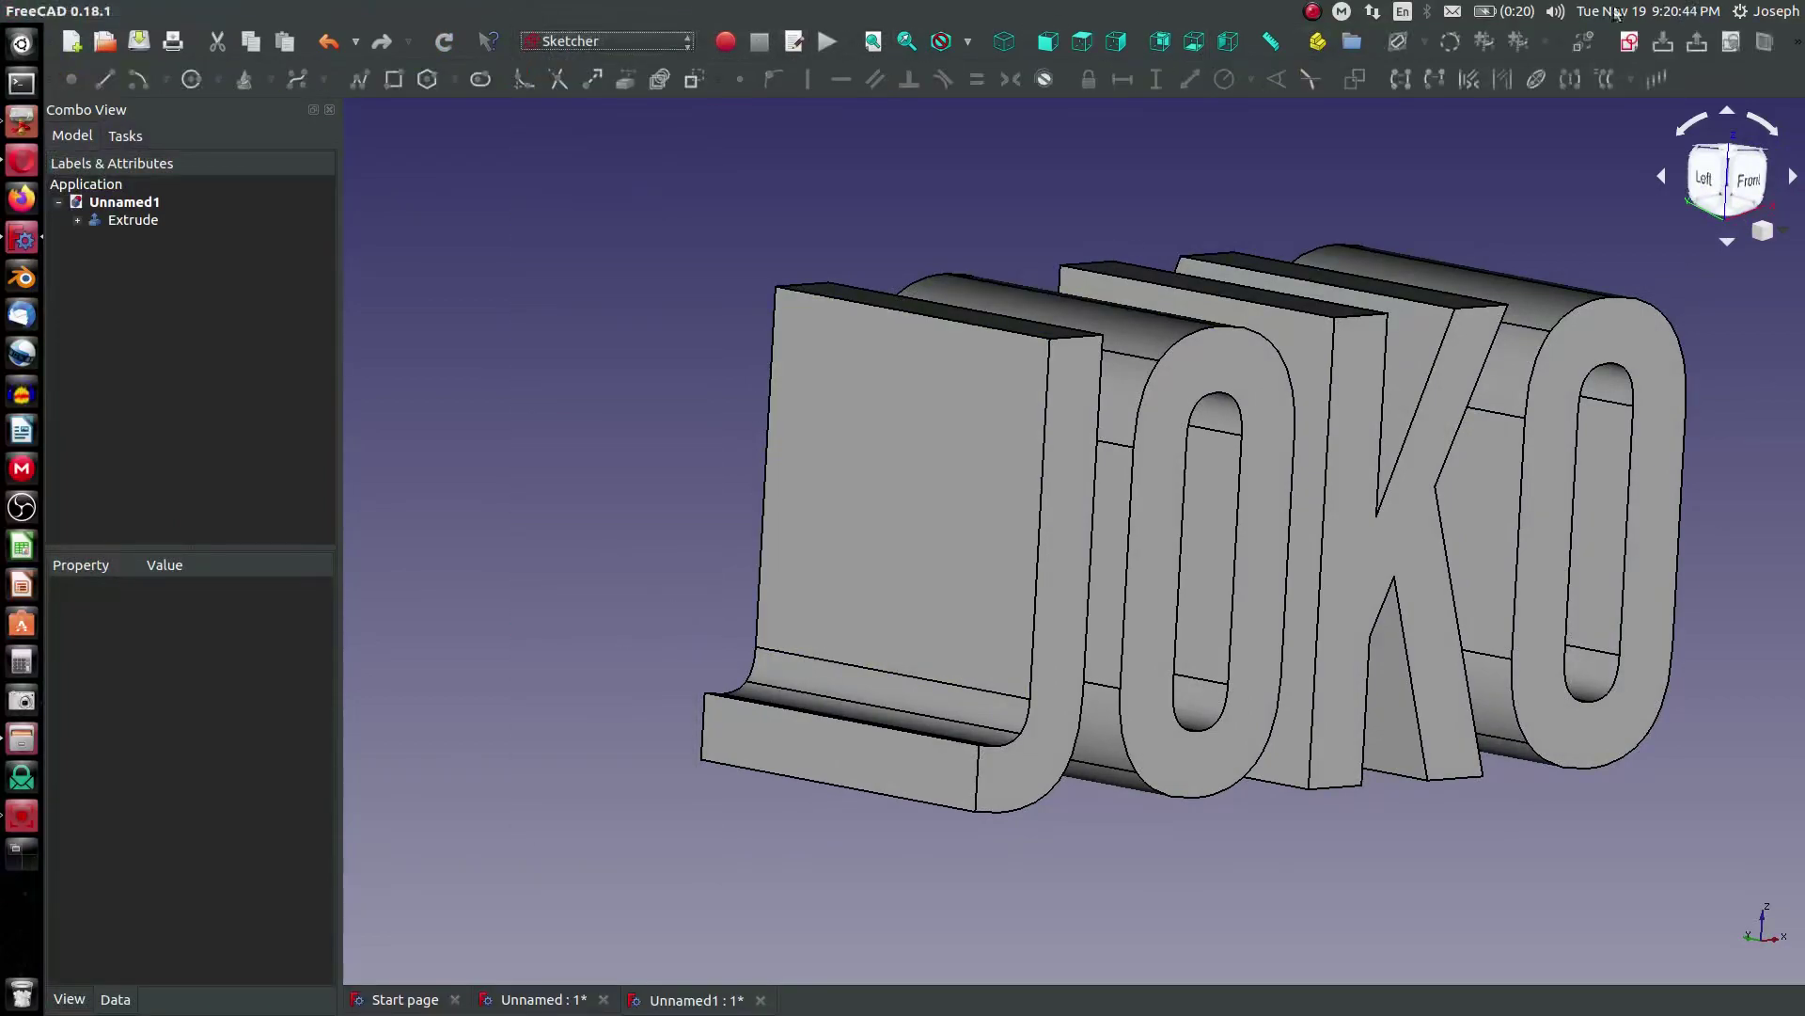
left_click(1630, 42)
left_click(863, 403)
left_click(860, 379)
left_click(858, 410)
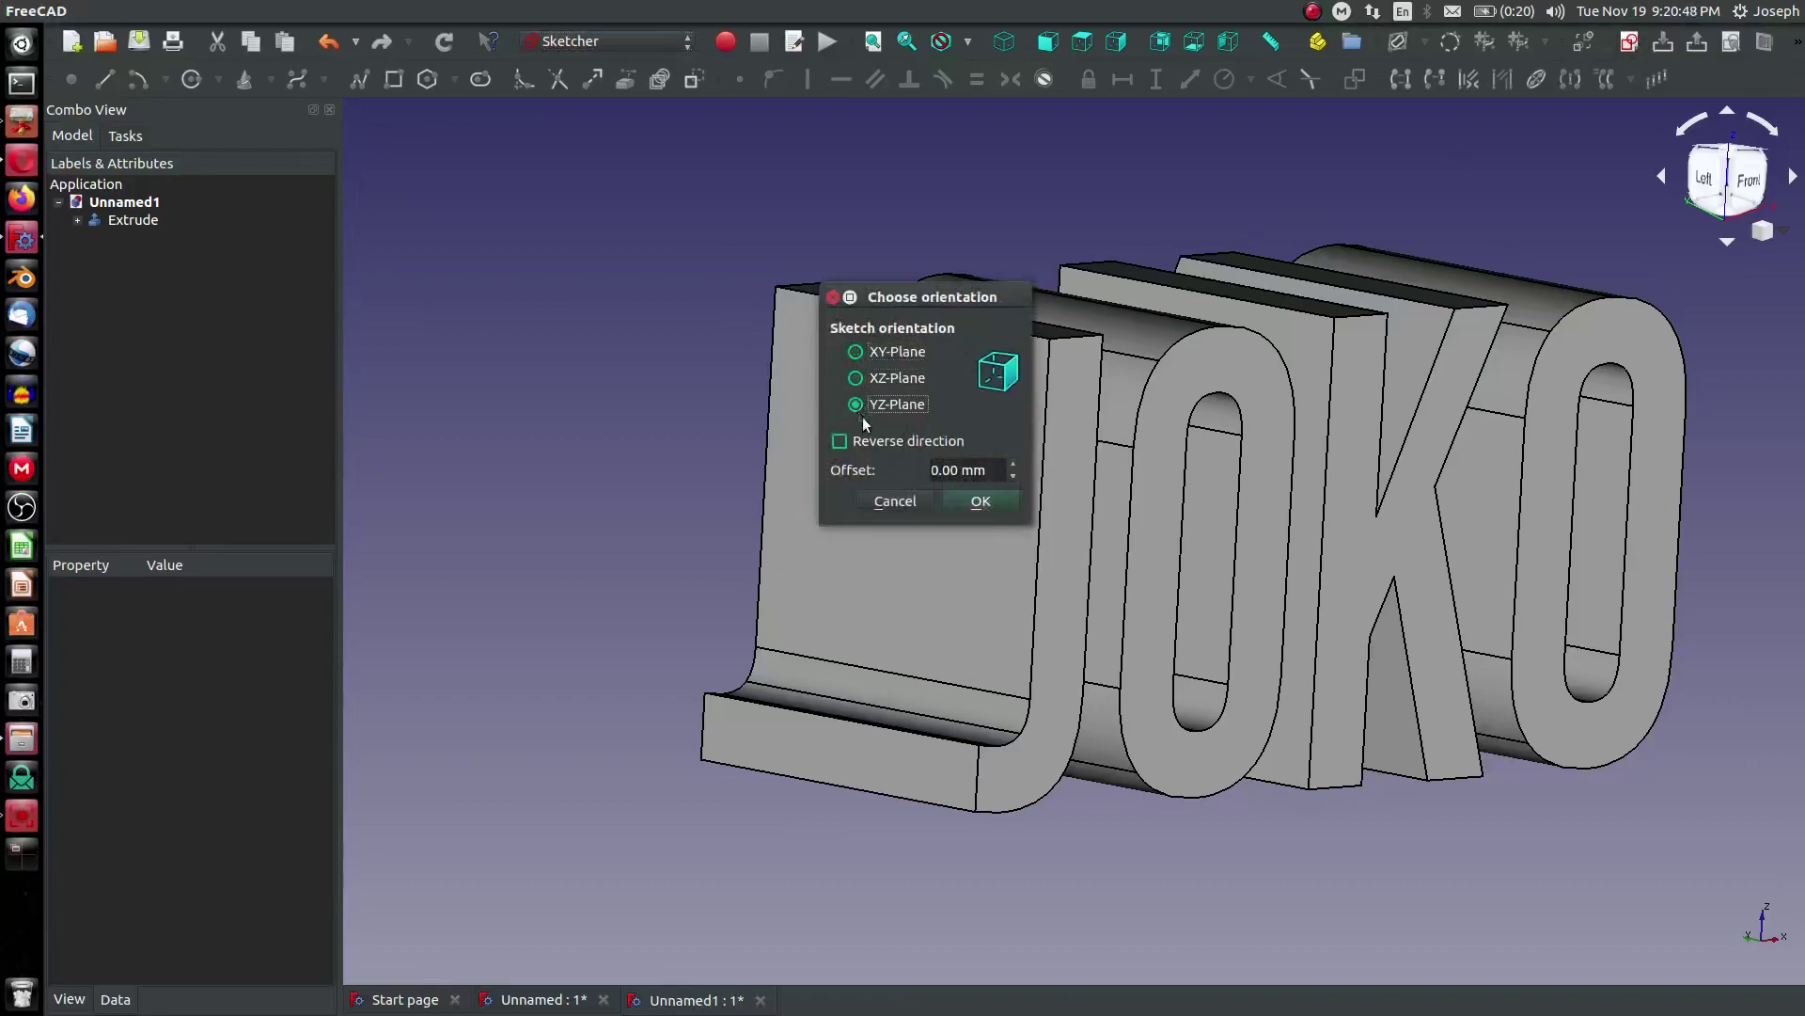
left_click(978, 502)
Step: Display the extruded text as a wireframe and align the view to the sketch plane
mouse_move(1060, 424)
middle_mouse_down()
mouse_move(895, 456)
mouse_move(978, 428)
middle_mouse_up()
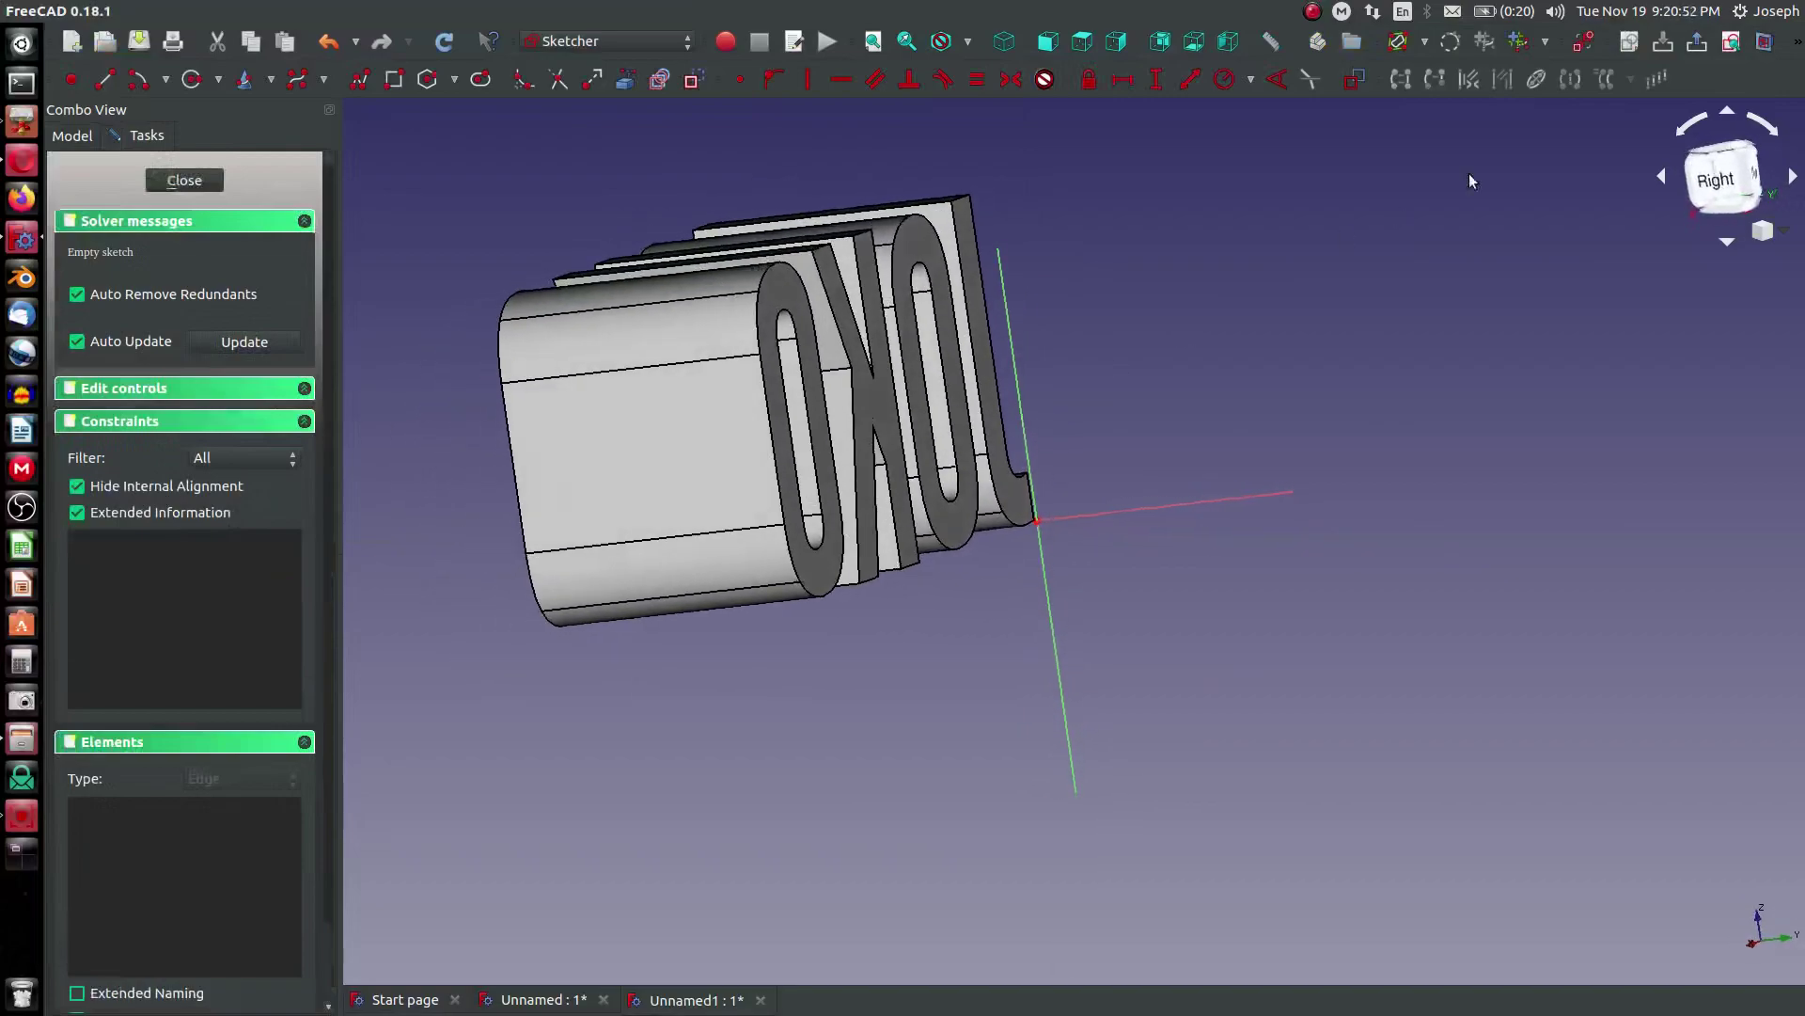
left_click(968, 41)
left_click(969, 145)
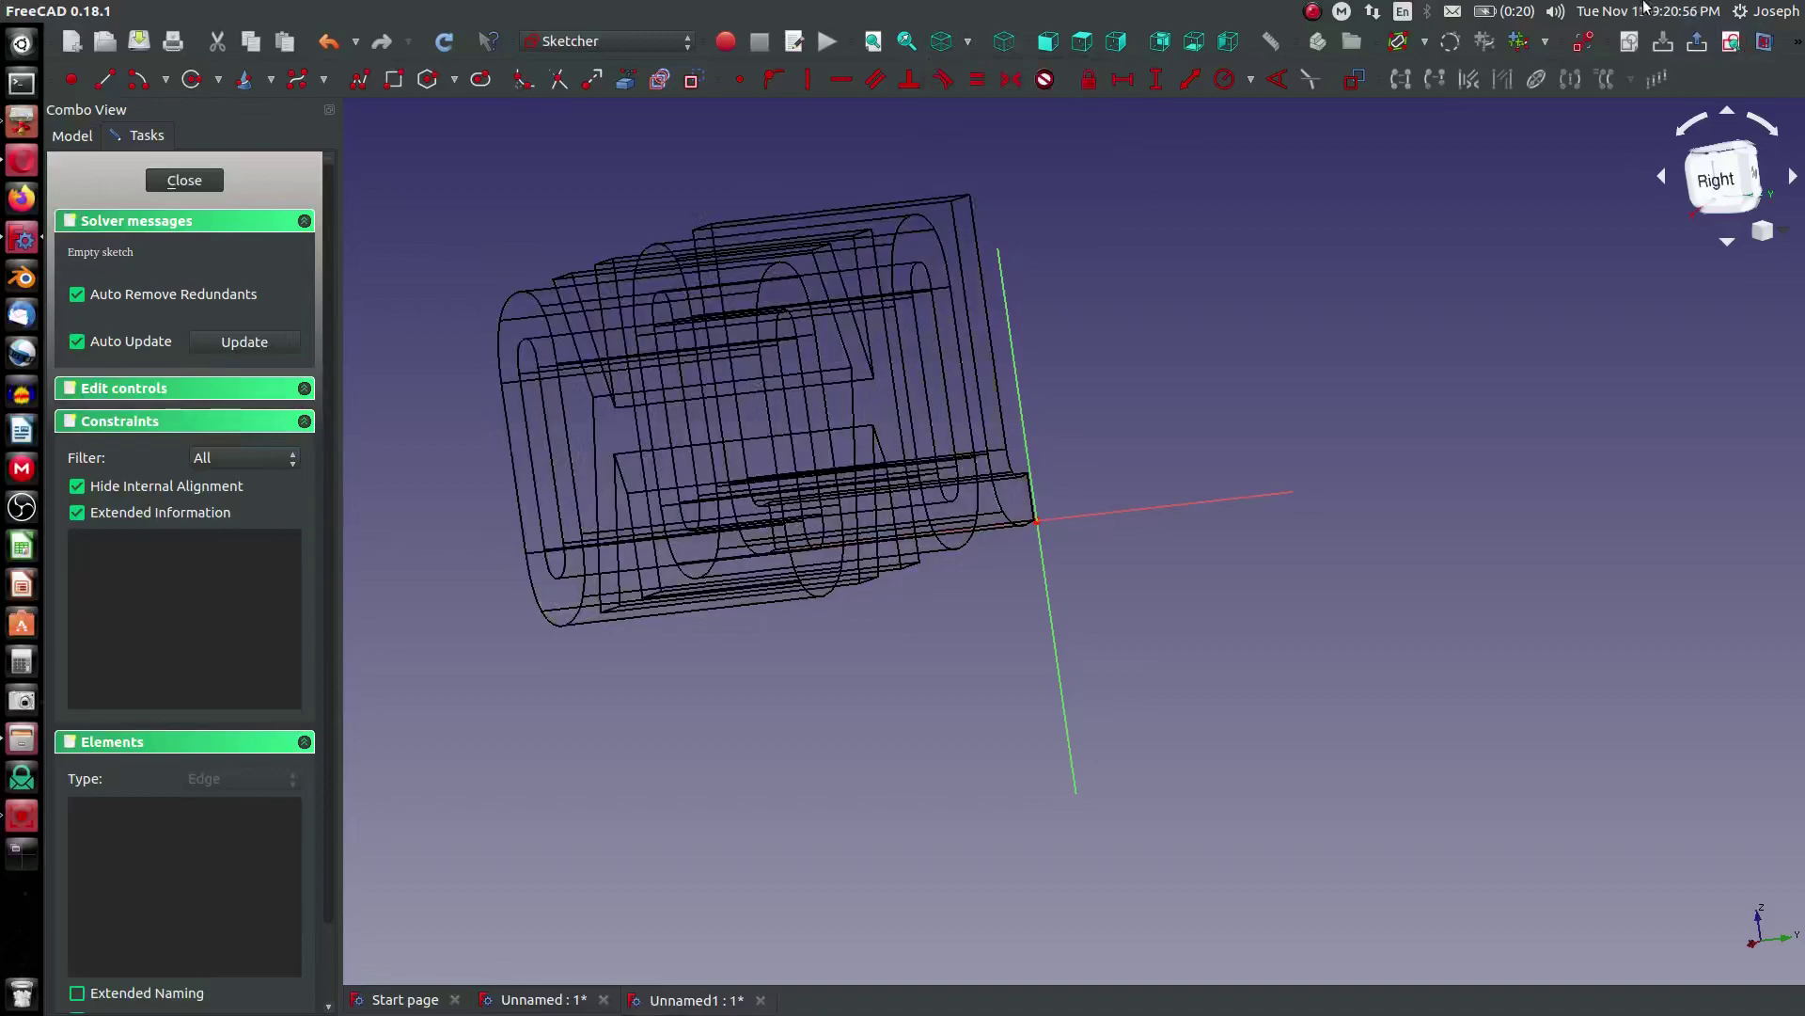
left_click(1733, 44)
Step: Draw the K's stem: a vertical line up from the origin, a short horizontal top edge and a vertical inner edge down
left_click(109, 81)
left_click(1039, 516)
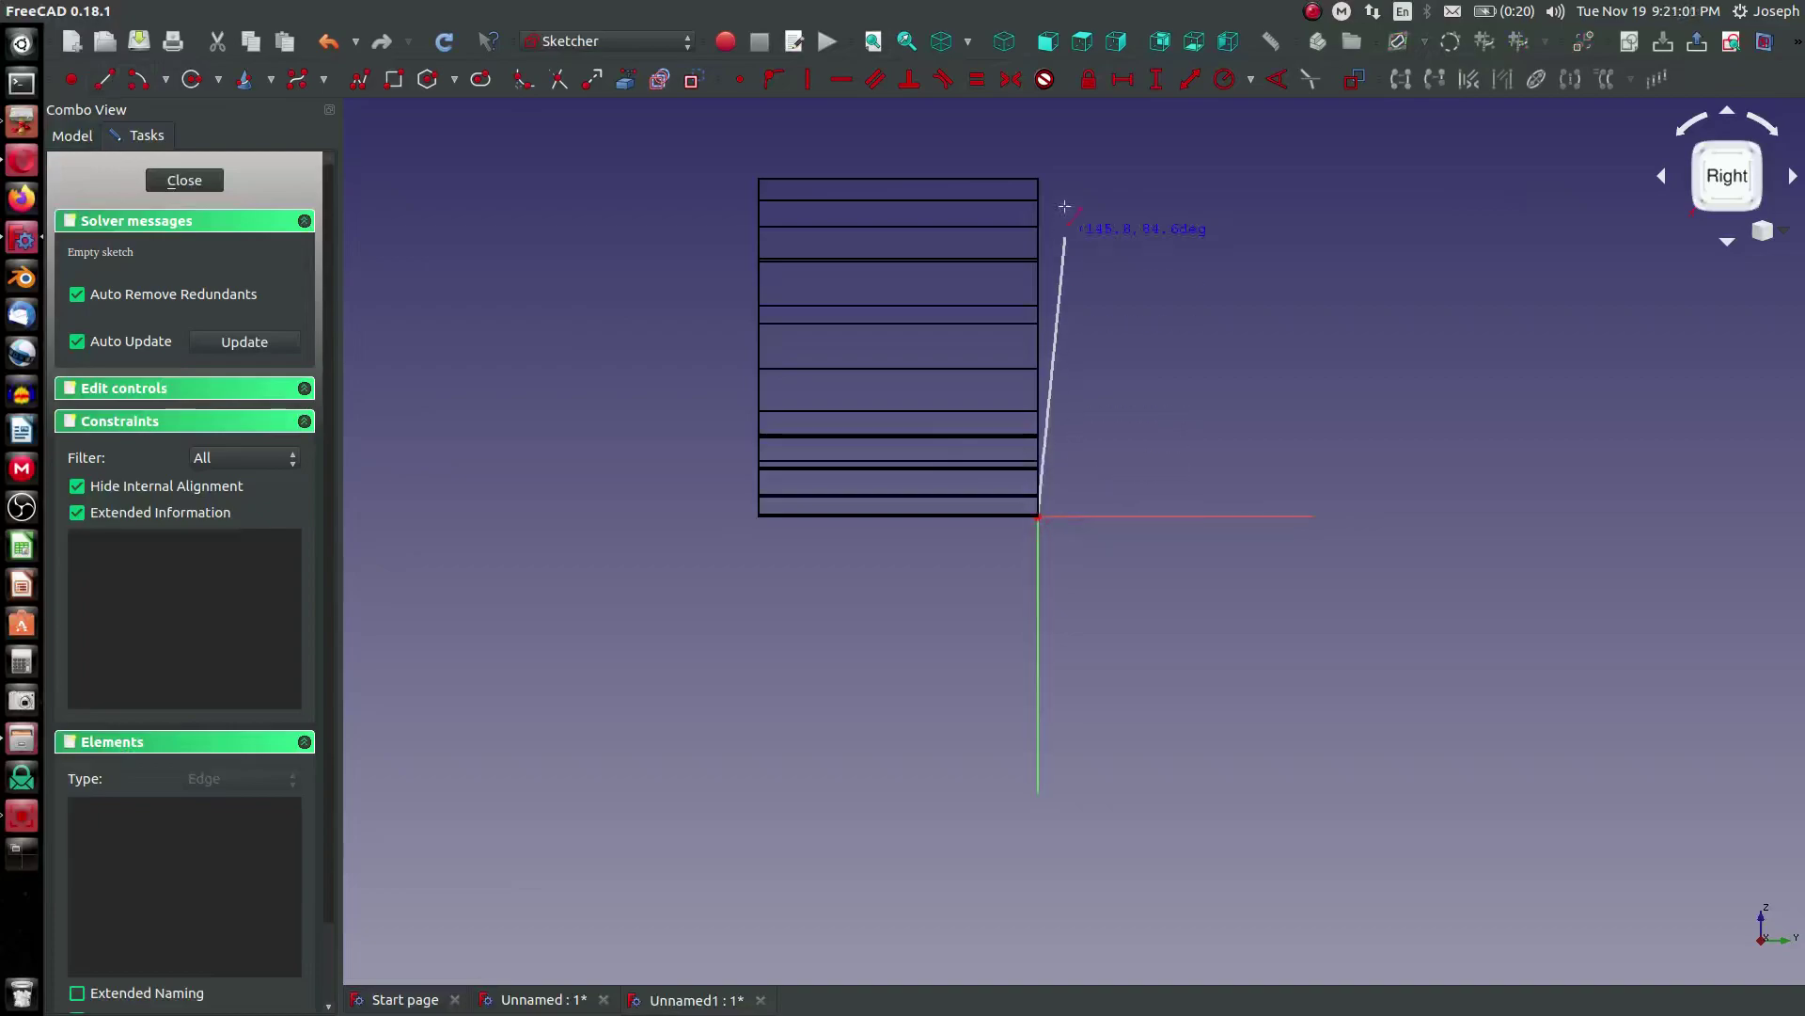
left_click(1041, 280)
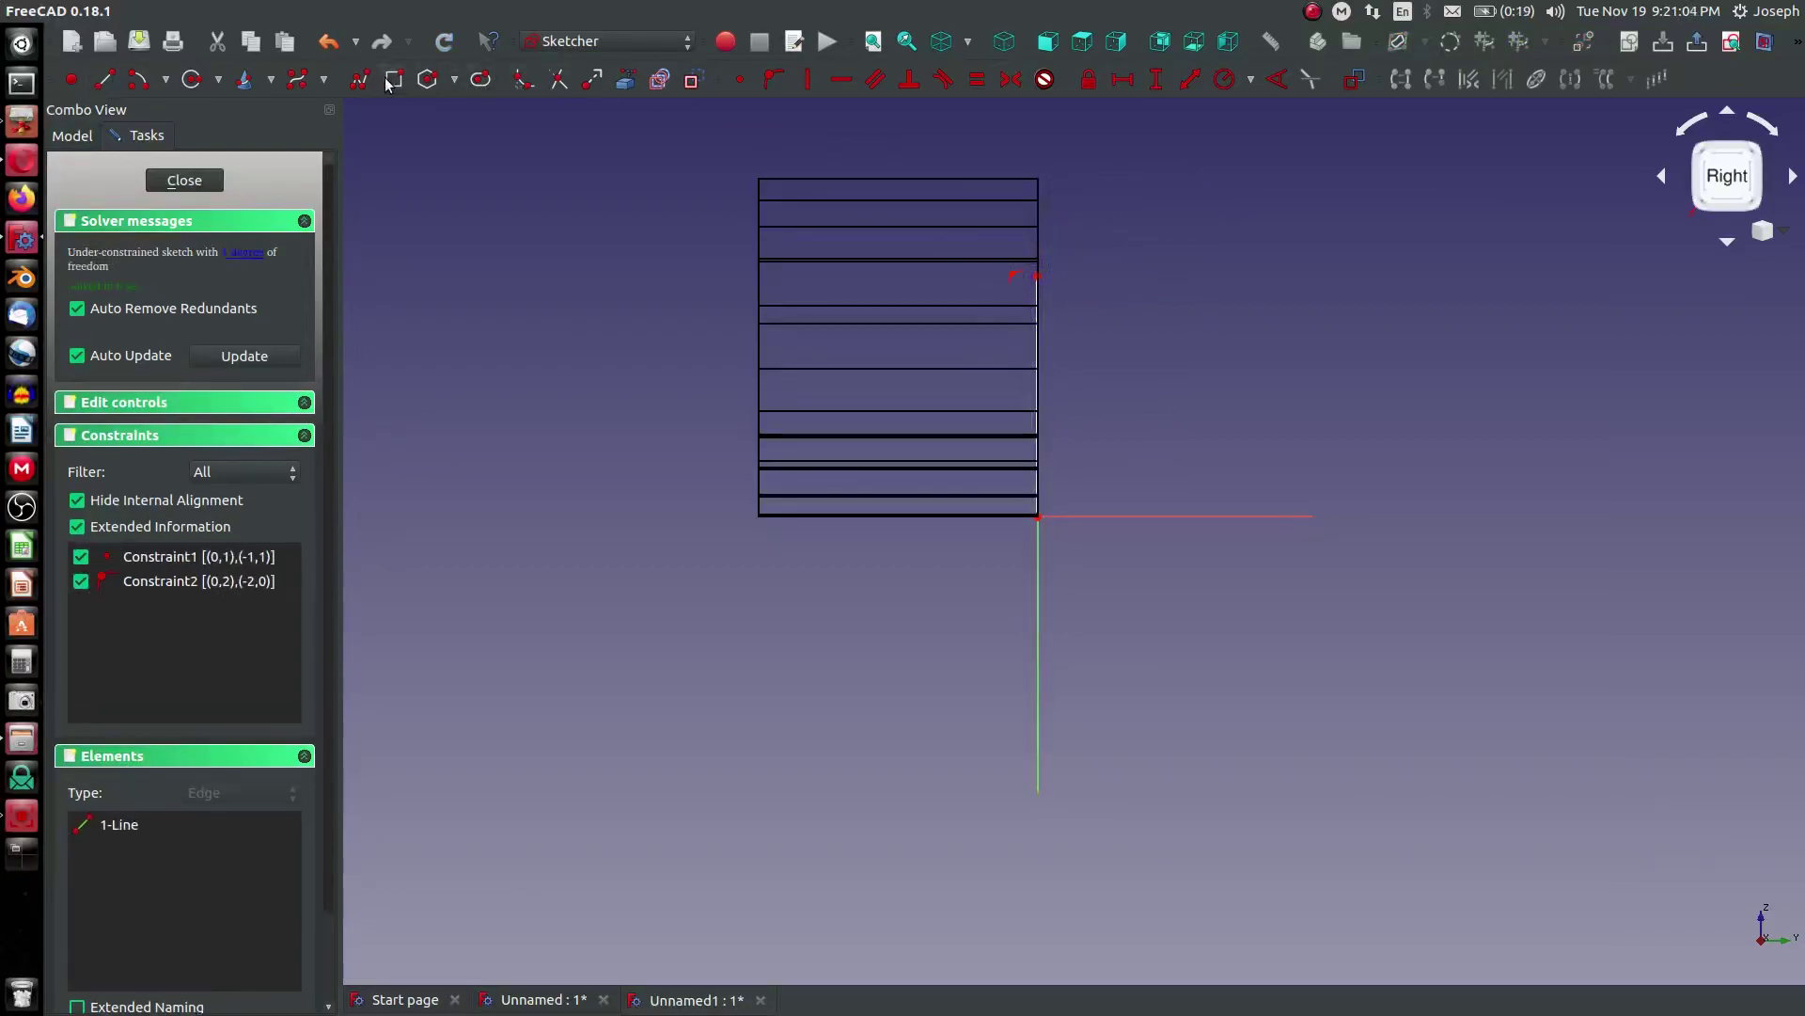
left_click(1038, 275)
left_click(969, 275)
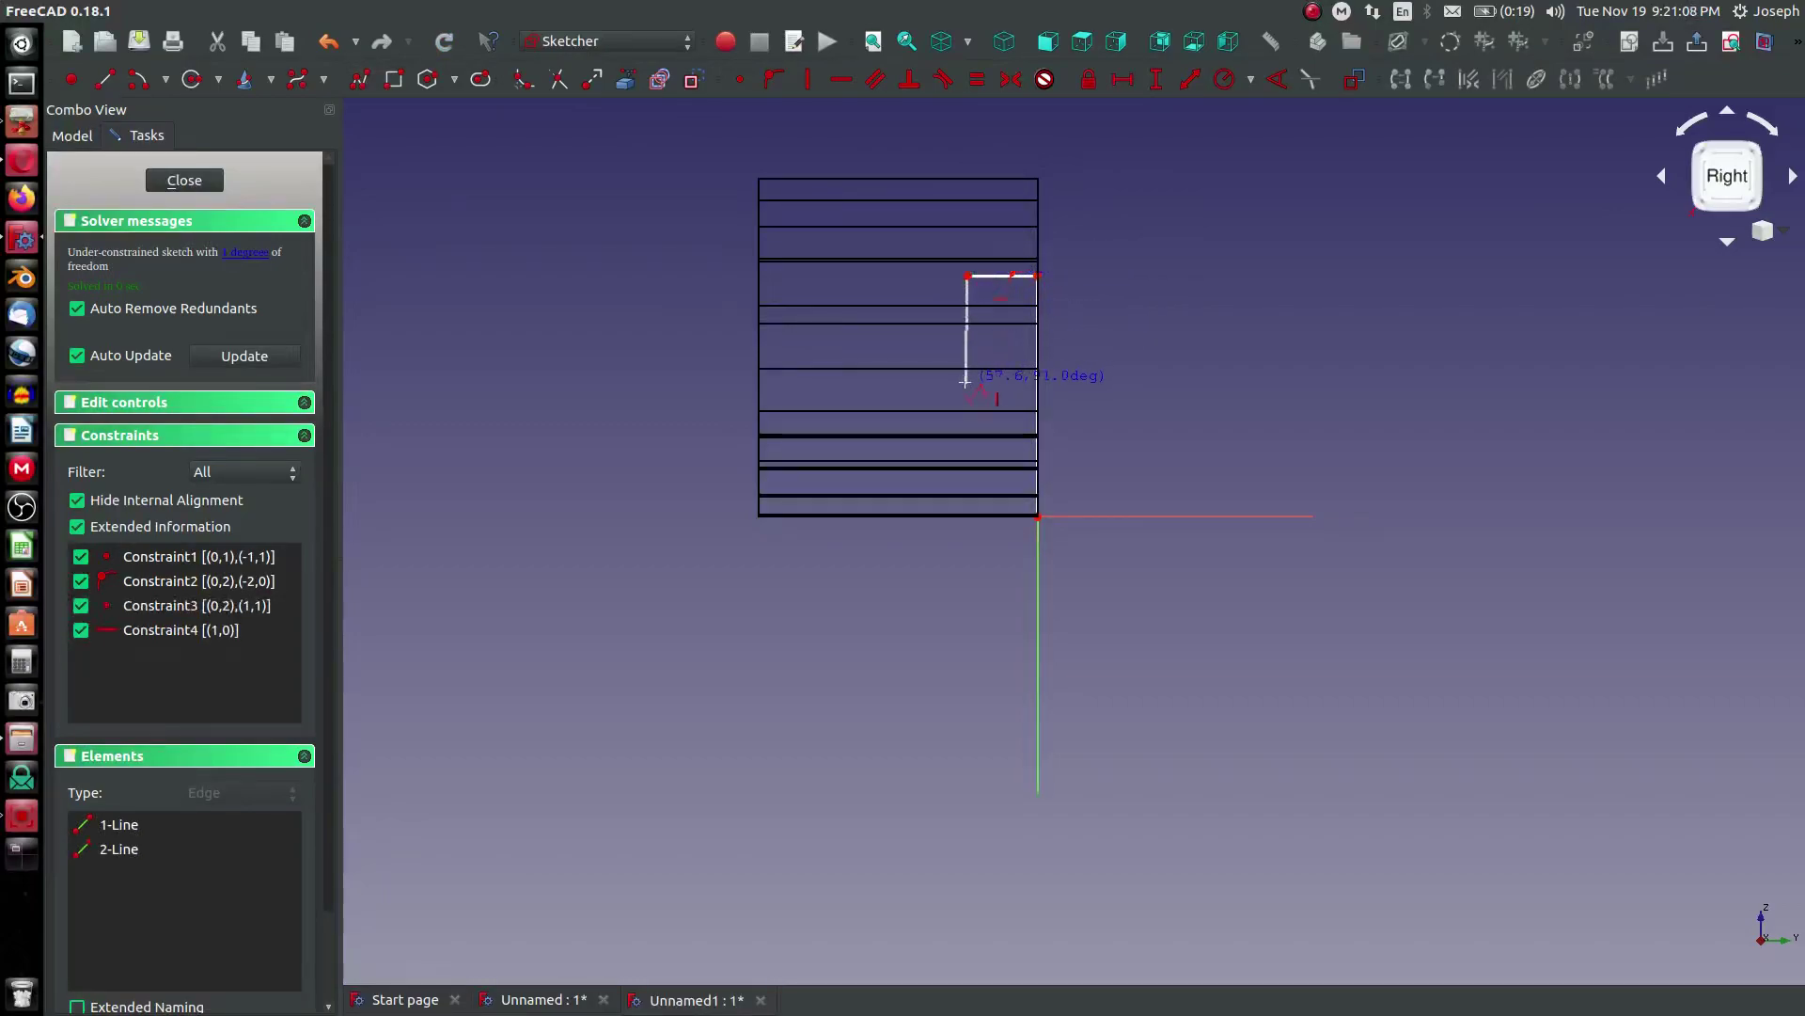
left_click(968, 383)
Step: Continue the polyline around the K's diagonal upper arm, including the wider cap at its outer end
left_click(833, 267)
left_click(863, 237)
left_click(757, 224)
left_click(762, 297)
left_click(790, 267)
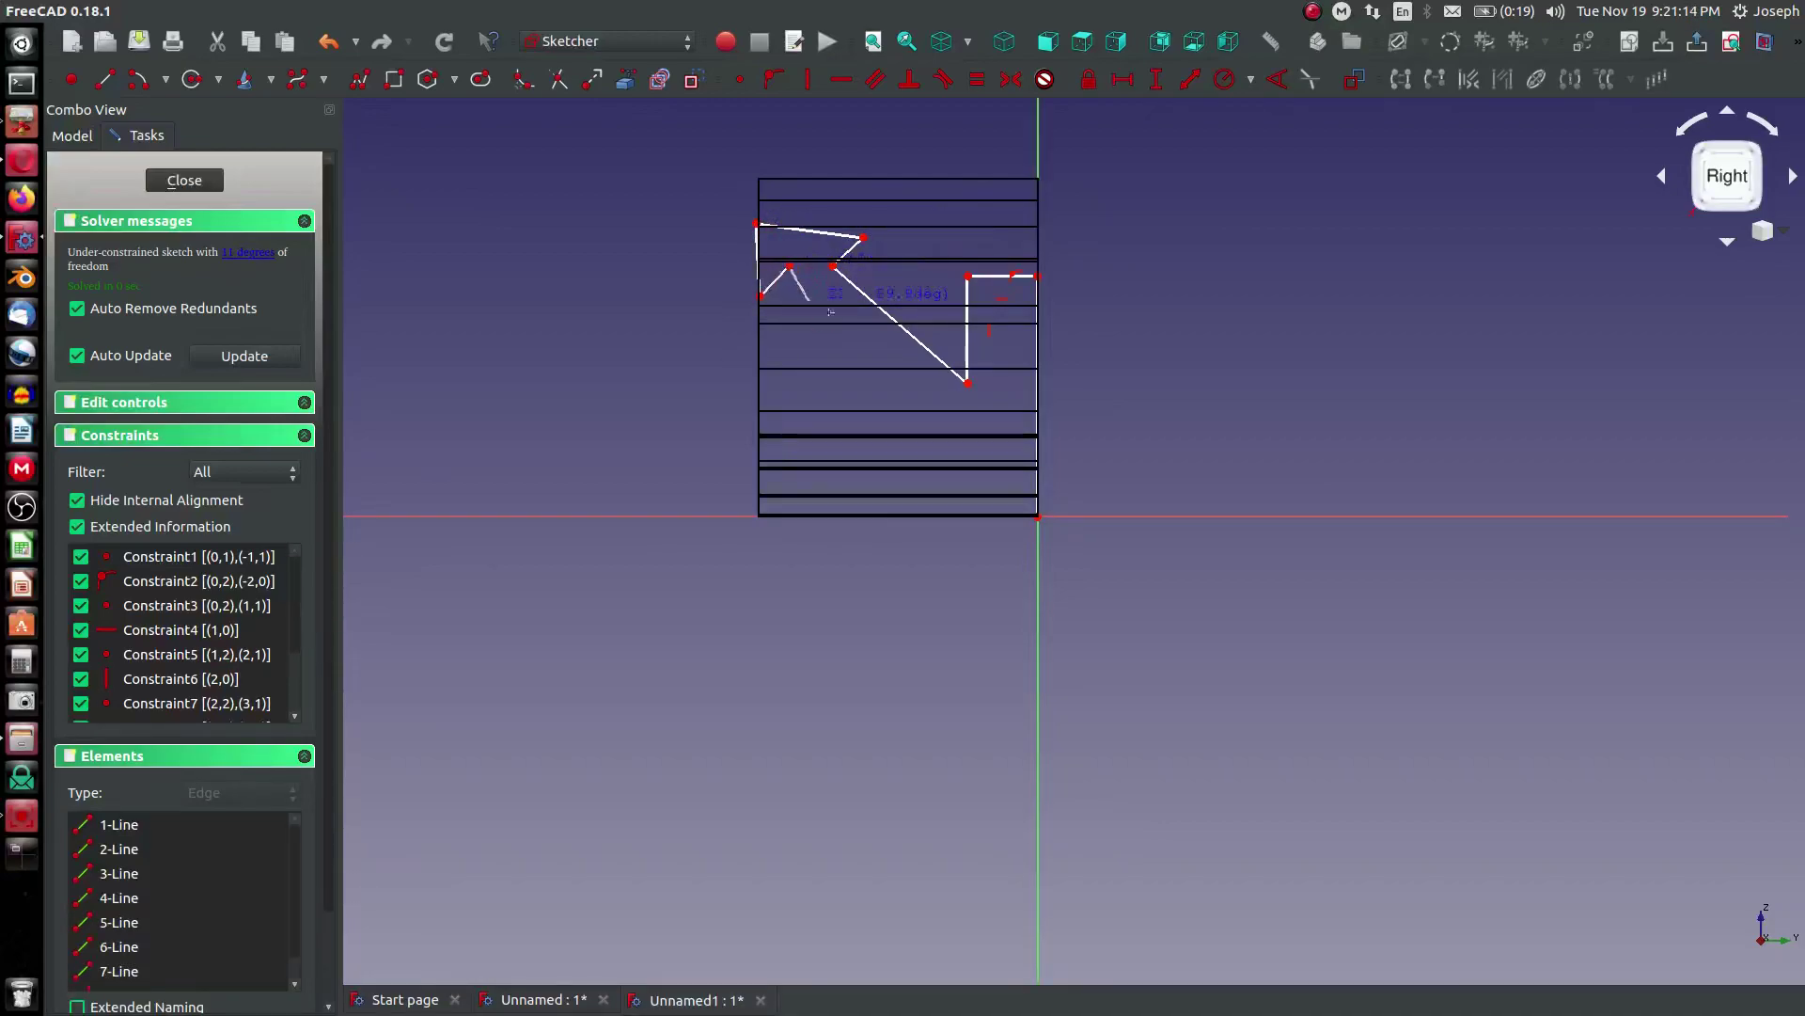
left_click(948, 410)
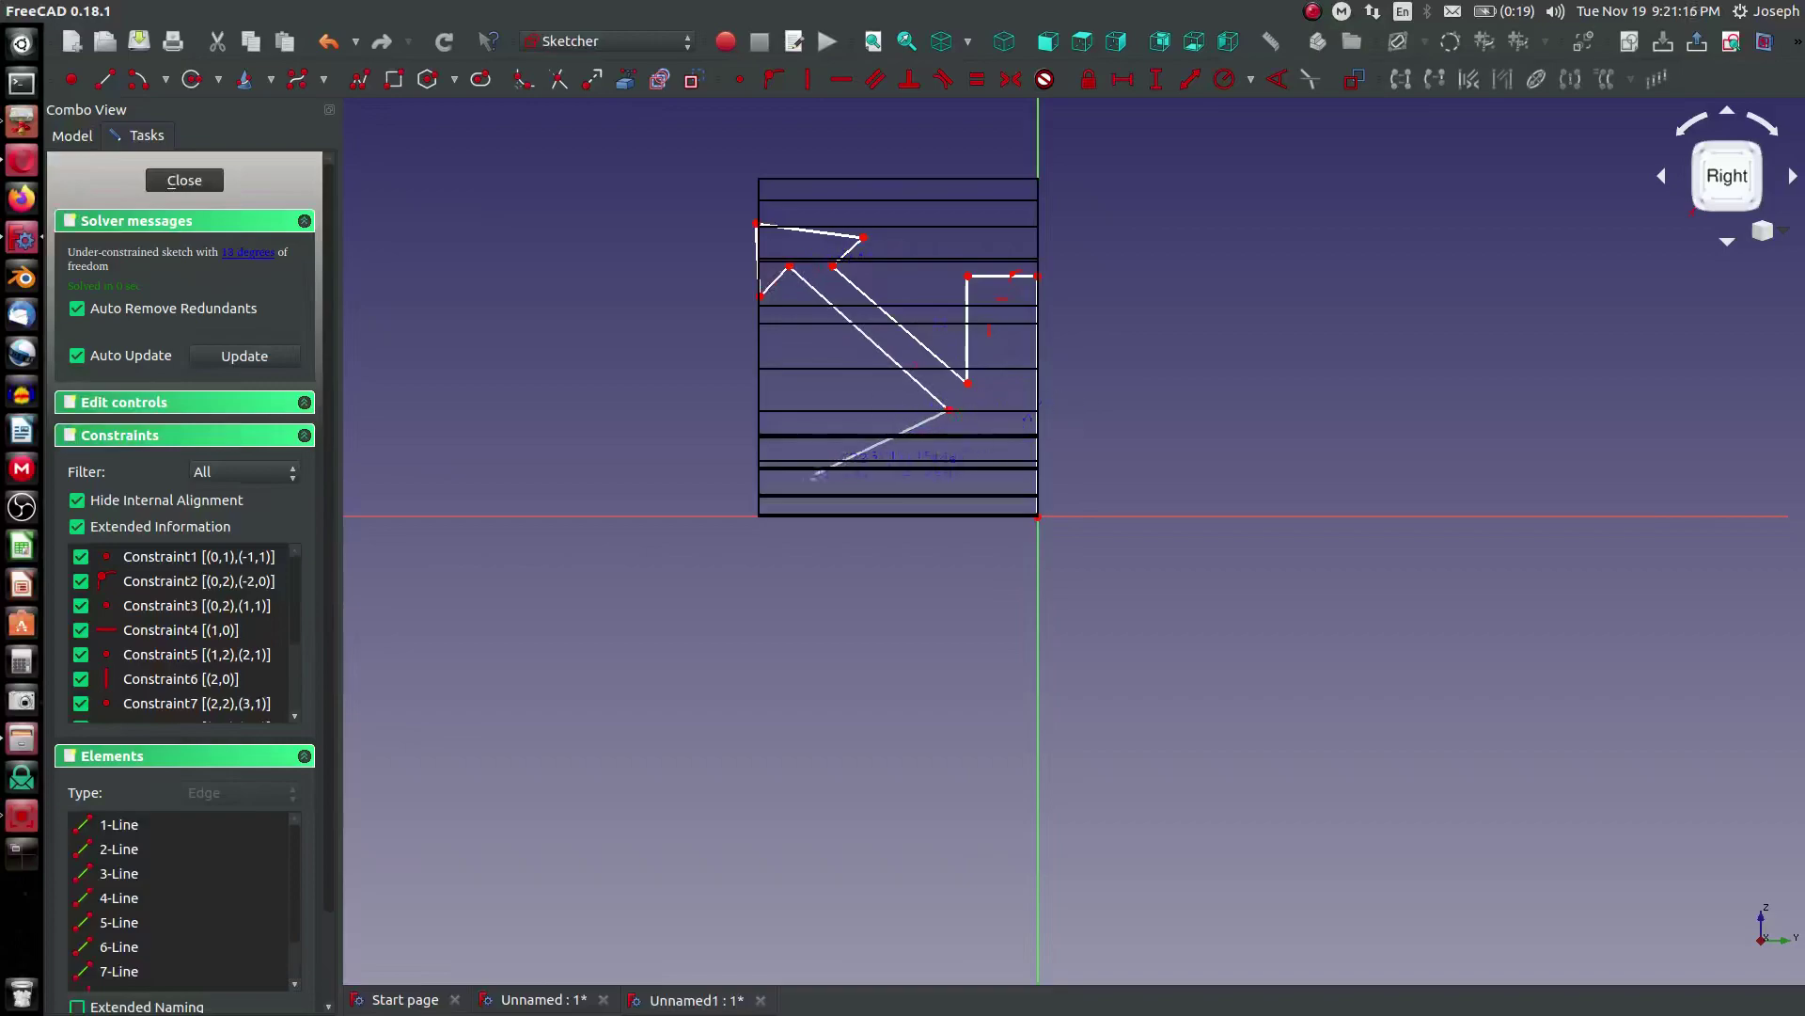
Step: Draw the K's lower leg and the stem's lower edges, closing the outline at the origin
left_click(758, 515)
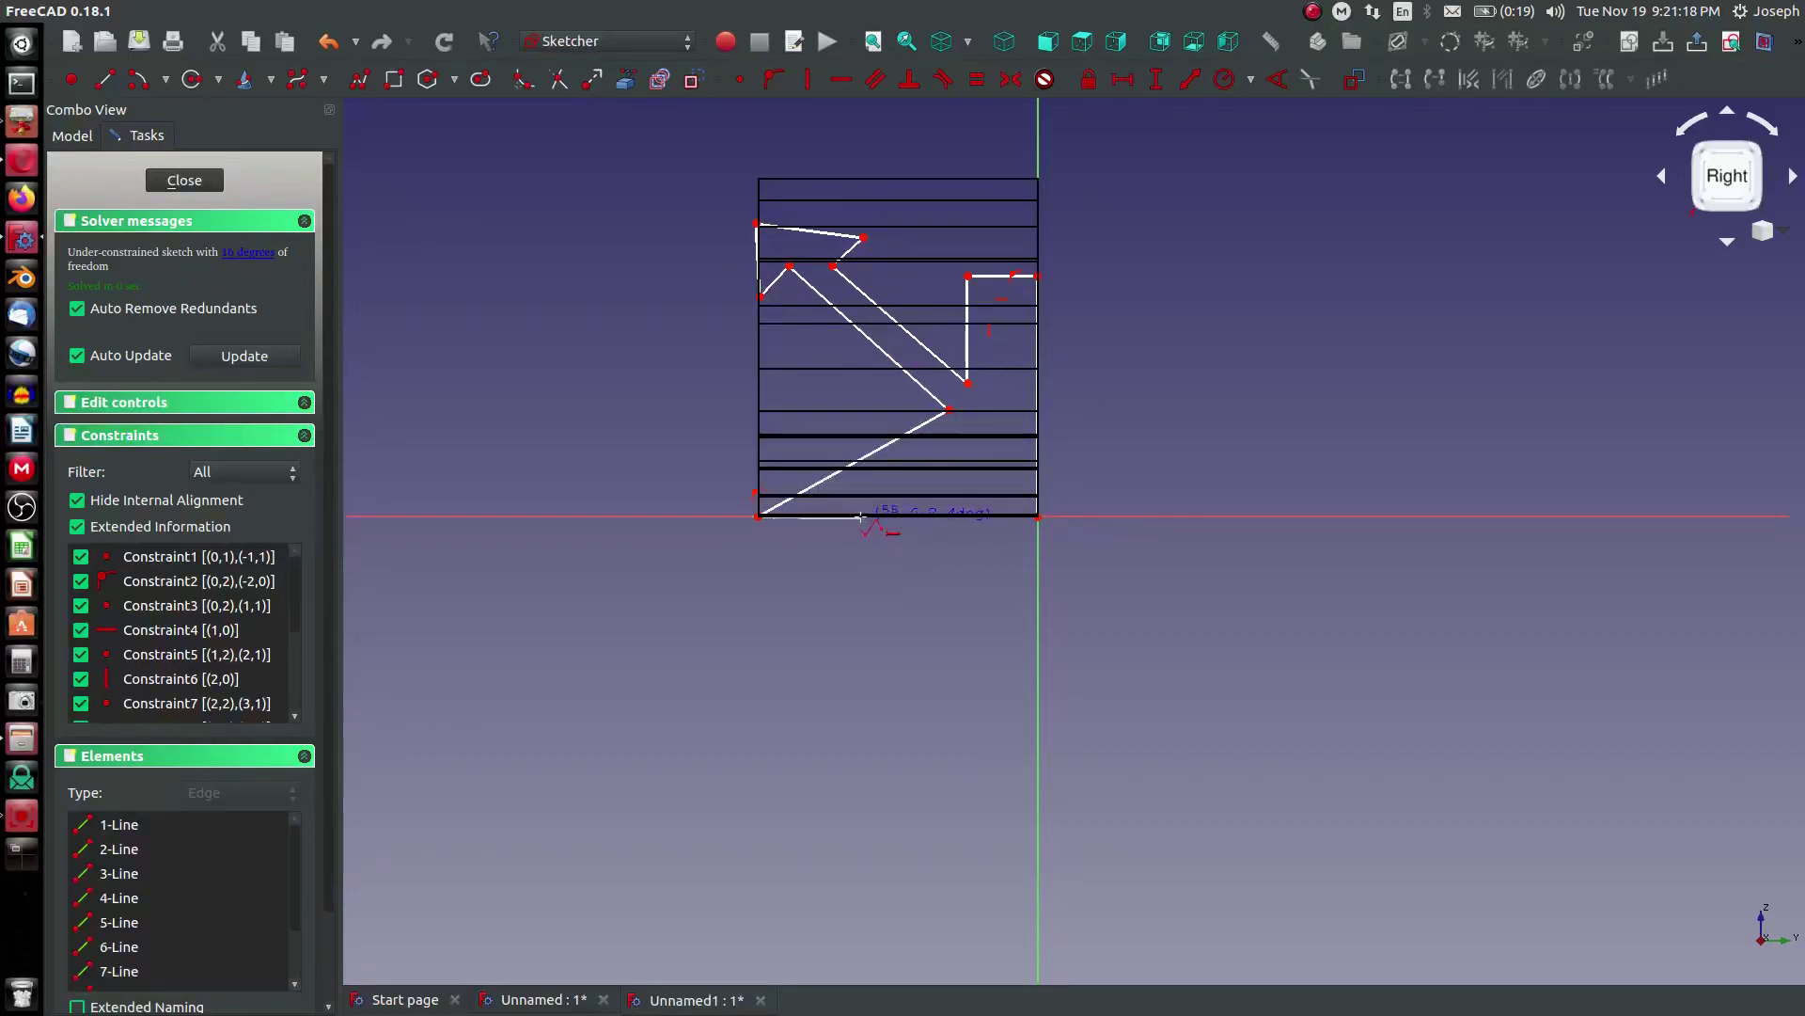
left_click(978, 438)
left_click(978, 517)
left_click(1038, 516)
right_click(951, 378)
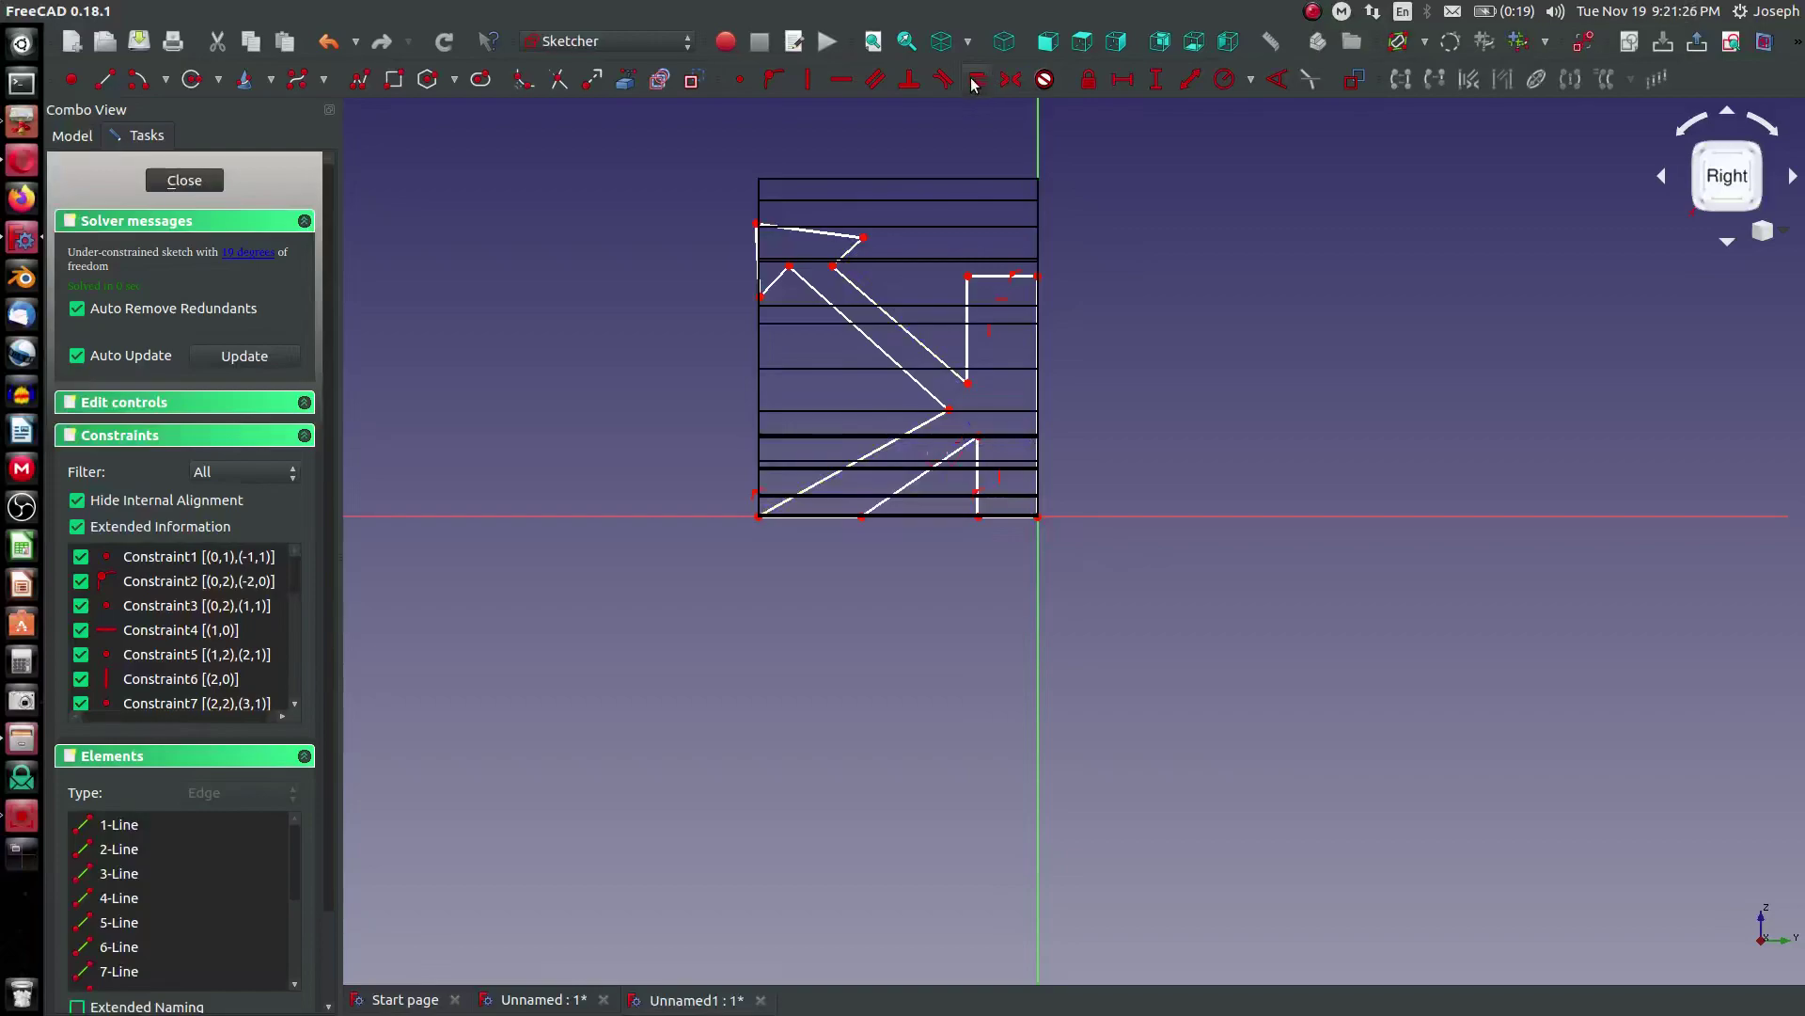
Step: Make the leg's two long edges, the arm's two long edges and the cap's two short shoulder edges parallel in pairs
left_click(910, 484)
left_click(894, 440)
left_click(919, 382)
left_click(884, 311)
left_click(851, 246)
left_click(771, 293)
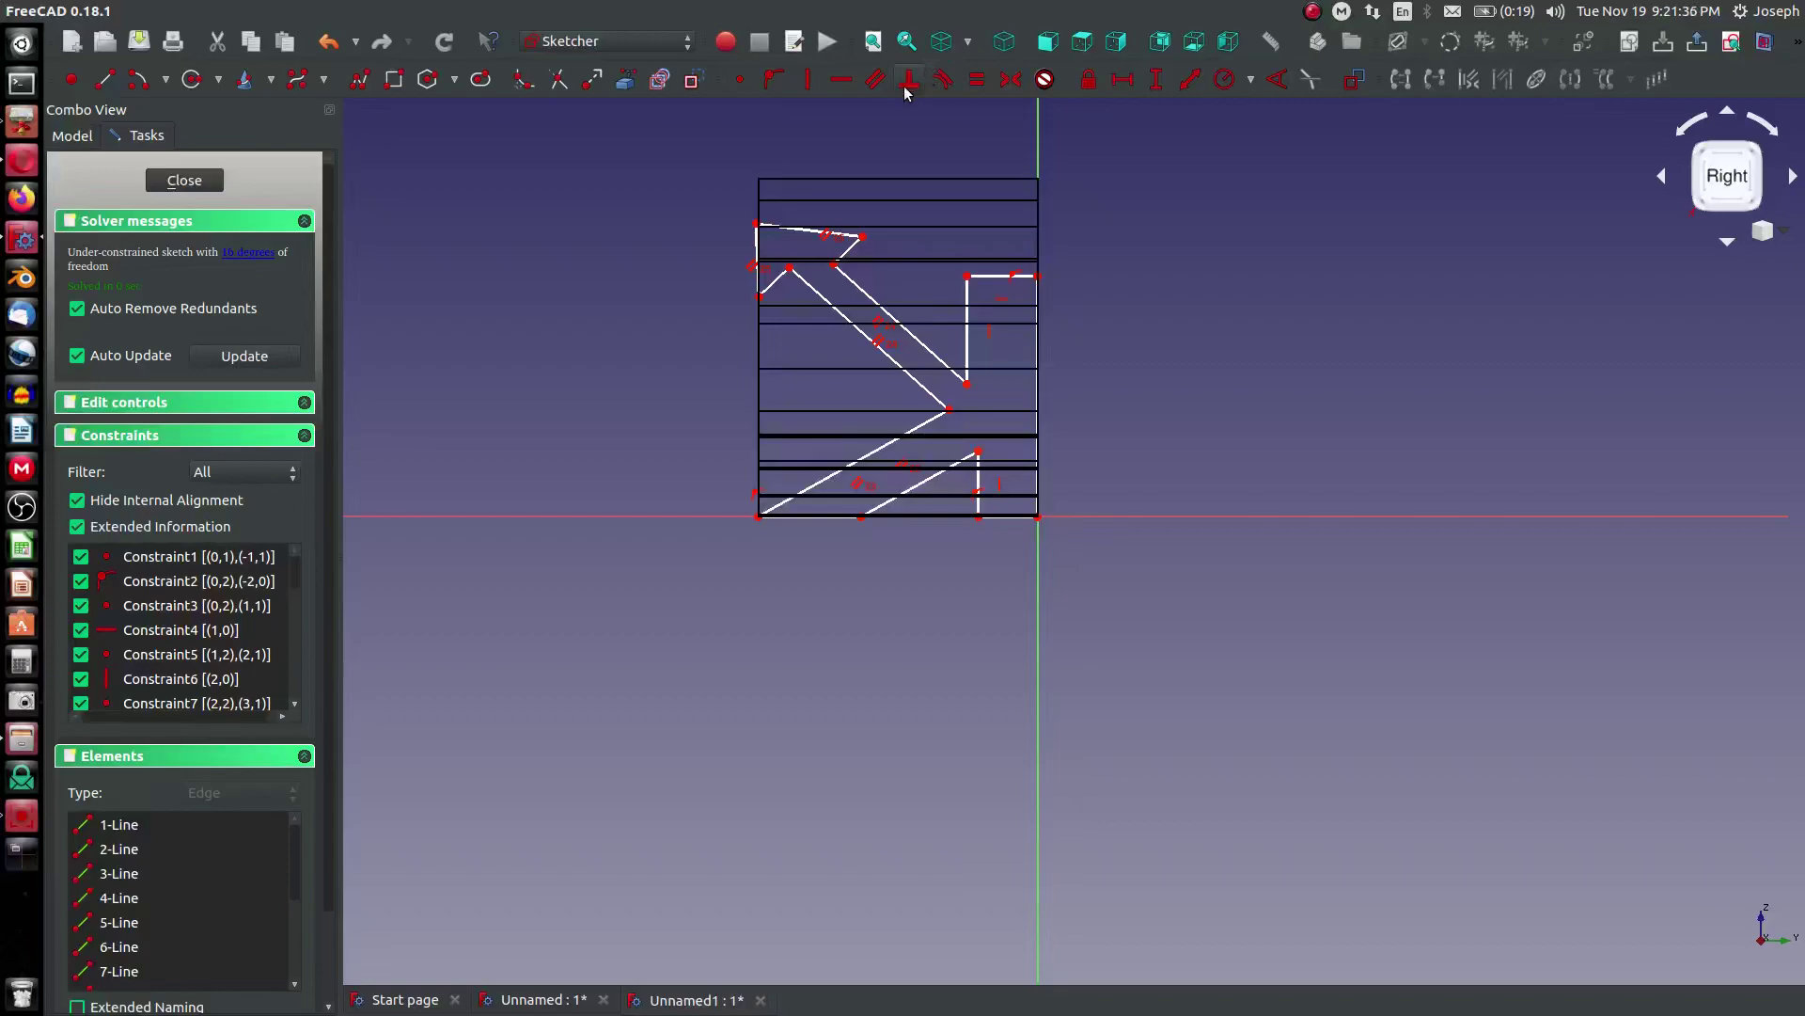
left_click(926, 479)
right_click(789, 518)
left_click(789, 517)
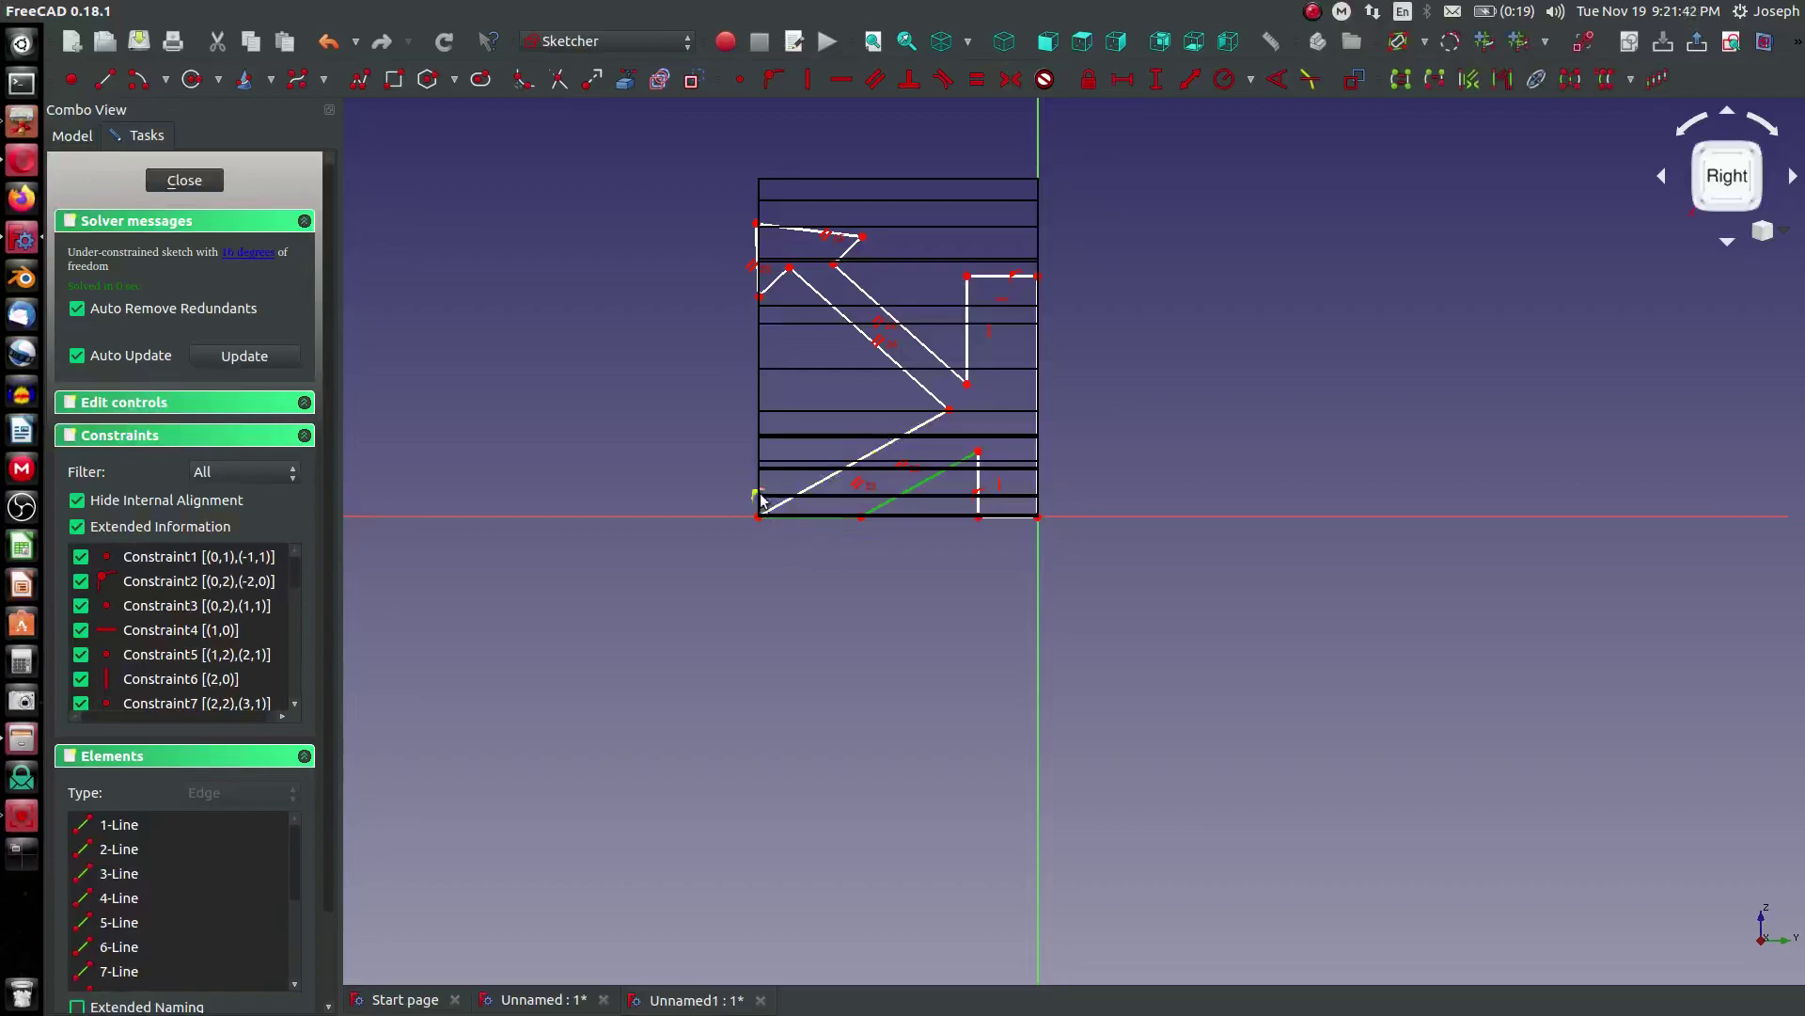
key("Delete")
key("ctrl+z")
Step: Delete the constraints holding the leg's end edge on the horizontal axis and block side, and move its outer corner and the leg-arm joint inward
left_click(758, 495)
mouse_move(763, 514)
left_mouse_down()
mouse_move(806, 481)
mouse_move(861, 507)
mouse_move(838, 472)
left_mouse_up()
left_click(840, 485)
key("Delete")
left_click_drag(978, 378, 940, 406)
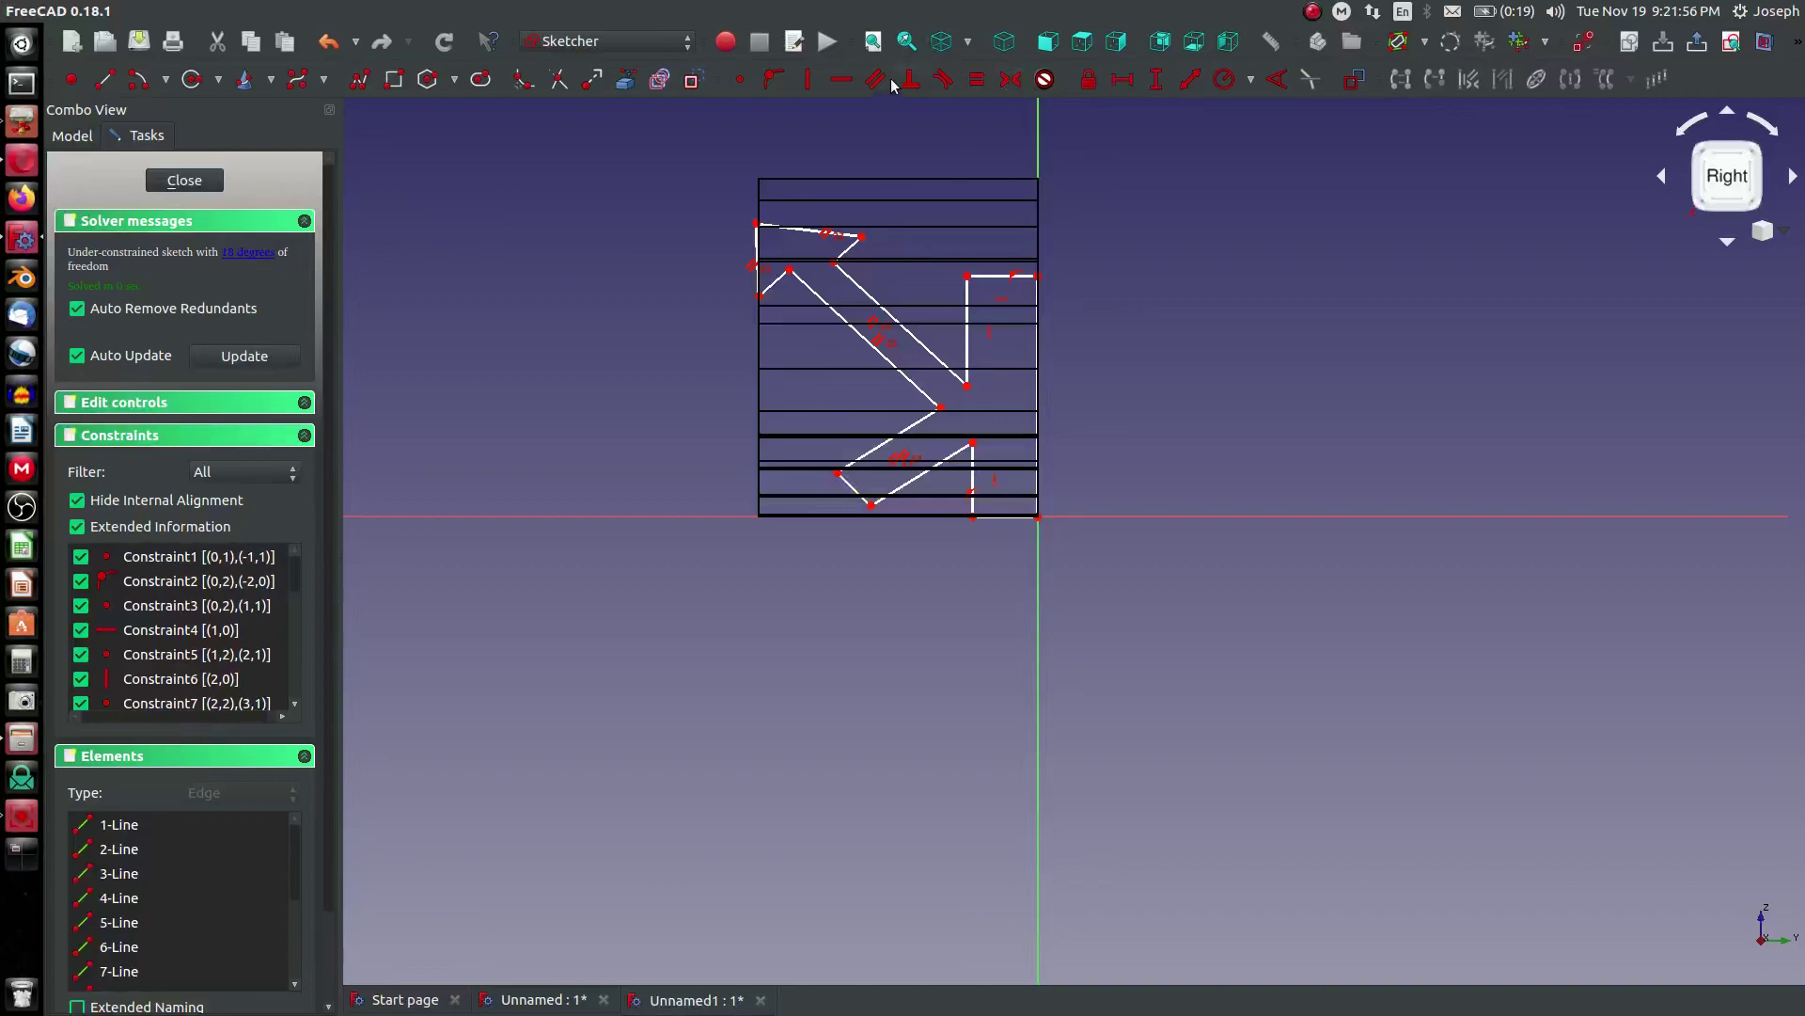
Step: Make the leg's end edge perpendicular to its lower edge, and the leg's upper edge perpendicular to the arm
left_click(857, 493)
left_click(892, 492)
left_click(922, 412)
left_click(922, 414)
left_click(907, 376)
Step: Apply perpendicular constraints between the arm's long edges and the cap's shoulder edges, and between the cap's two outer edges
left_click(811, 288)
left_click(782, 277)
left_click(756, 245)
left_click(805, 231)
left_click(856, 243)
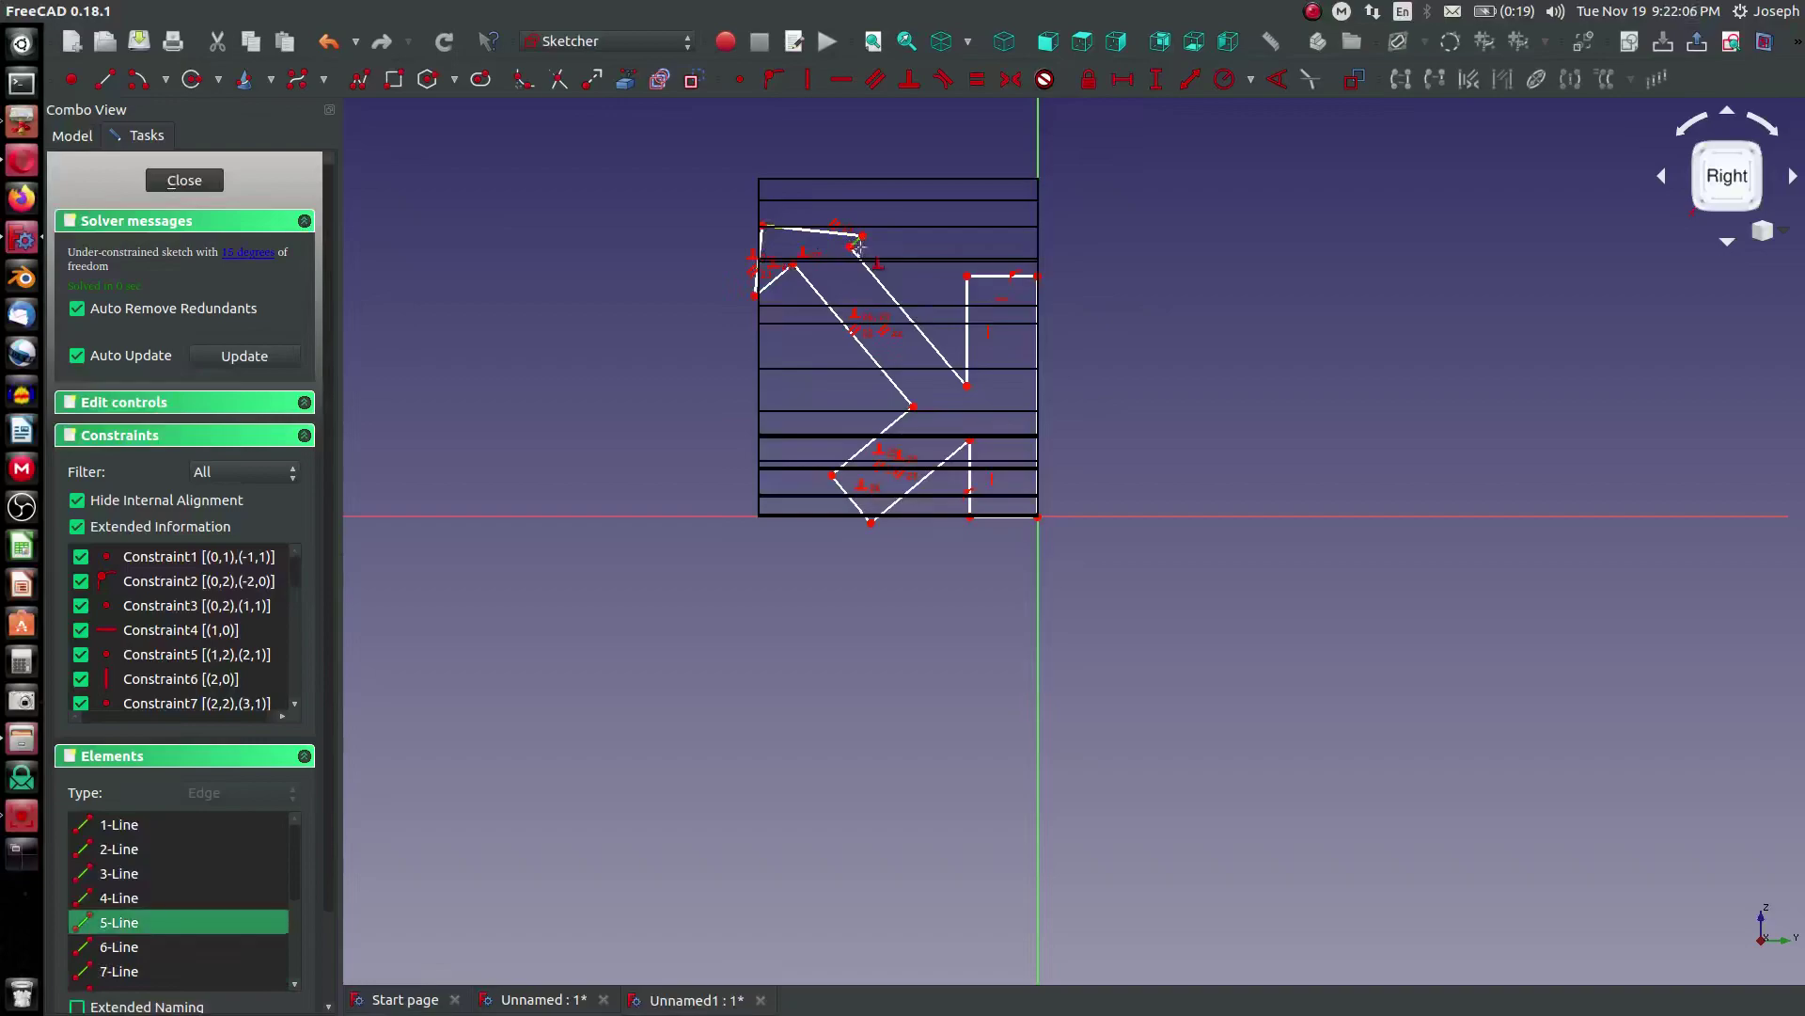
left_click(952, 376)
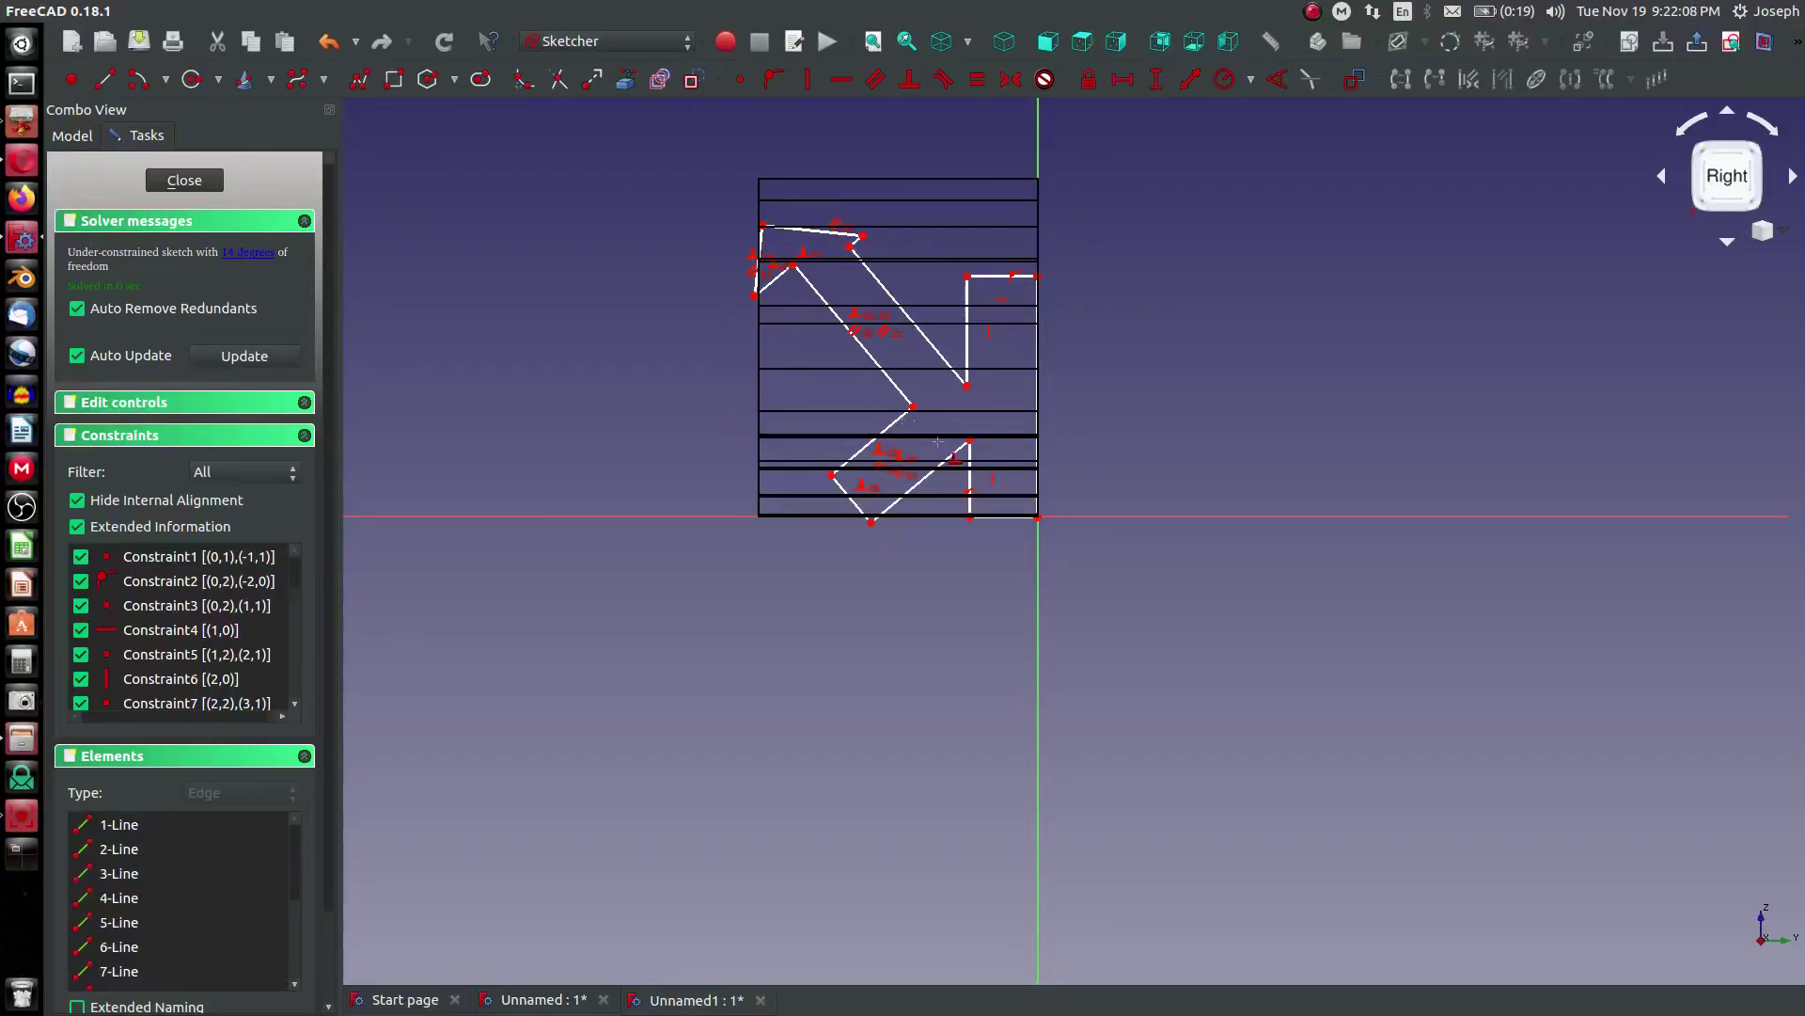
Step: Place a point midway between the stem's two inner corners using a symmetric constraint, and align the leg-arm joint horizontally with it
scroll(942, 448, "down", 2)
scroll(922, 385, "up", 4)
right_click(935, 366)
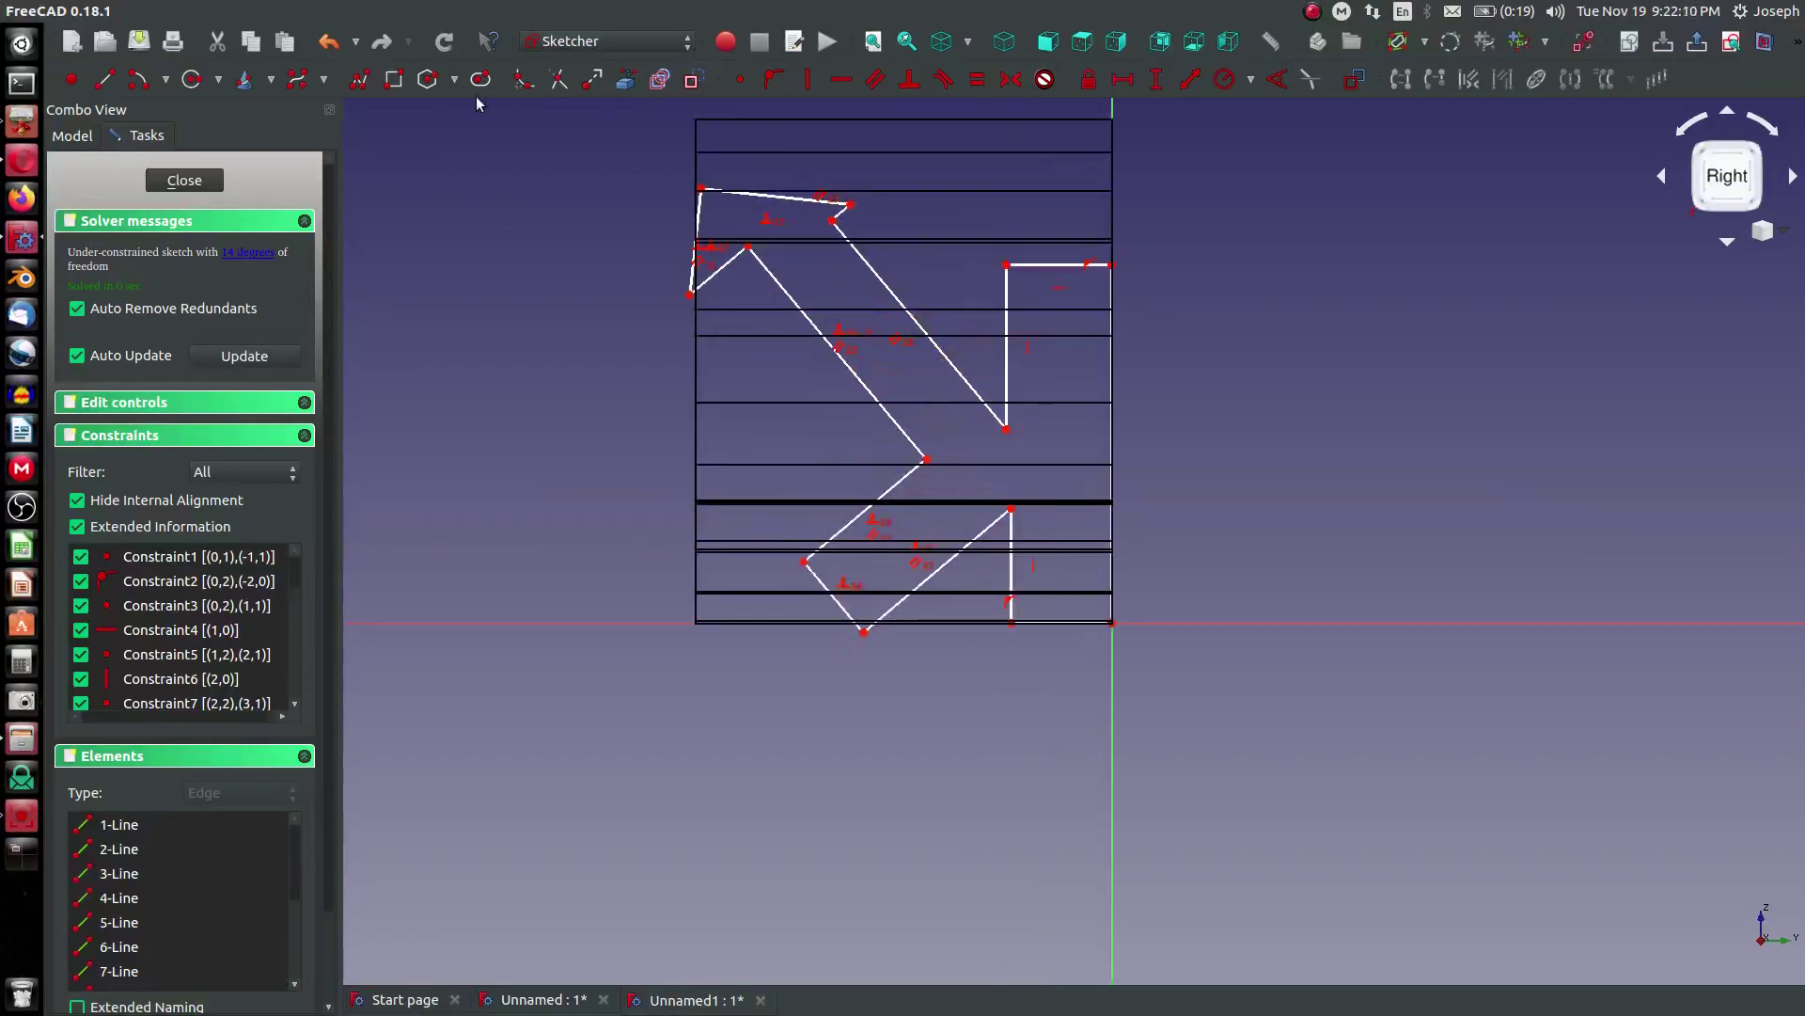
left_click(76, 80)
left_click(978, 459)
left_click(1010, 79)
left_click(978, 460)
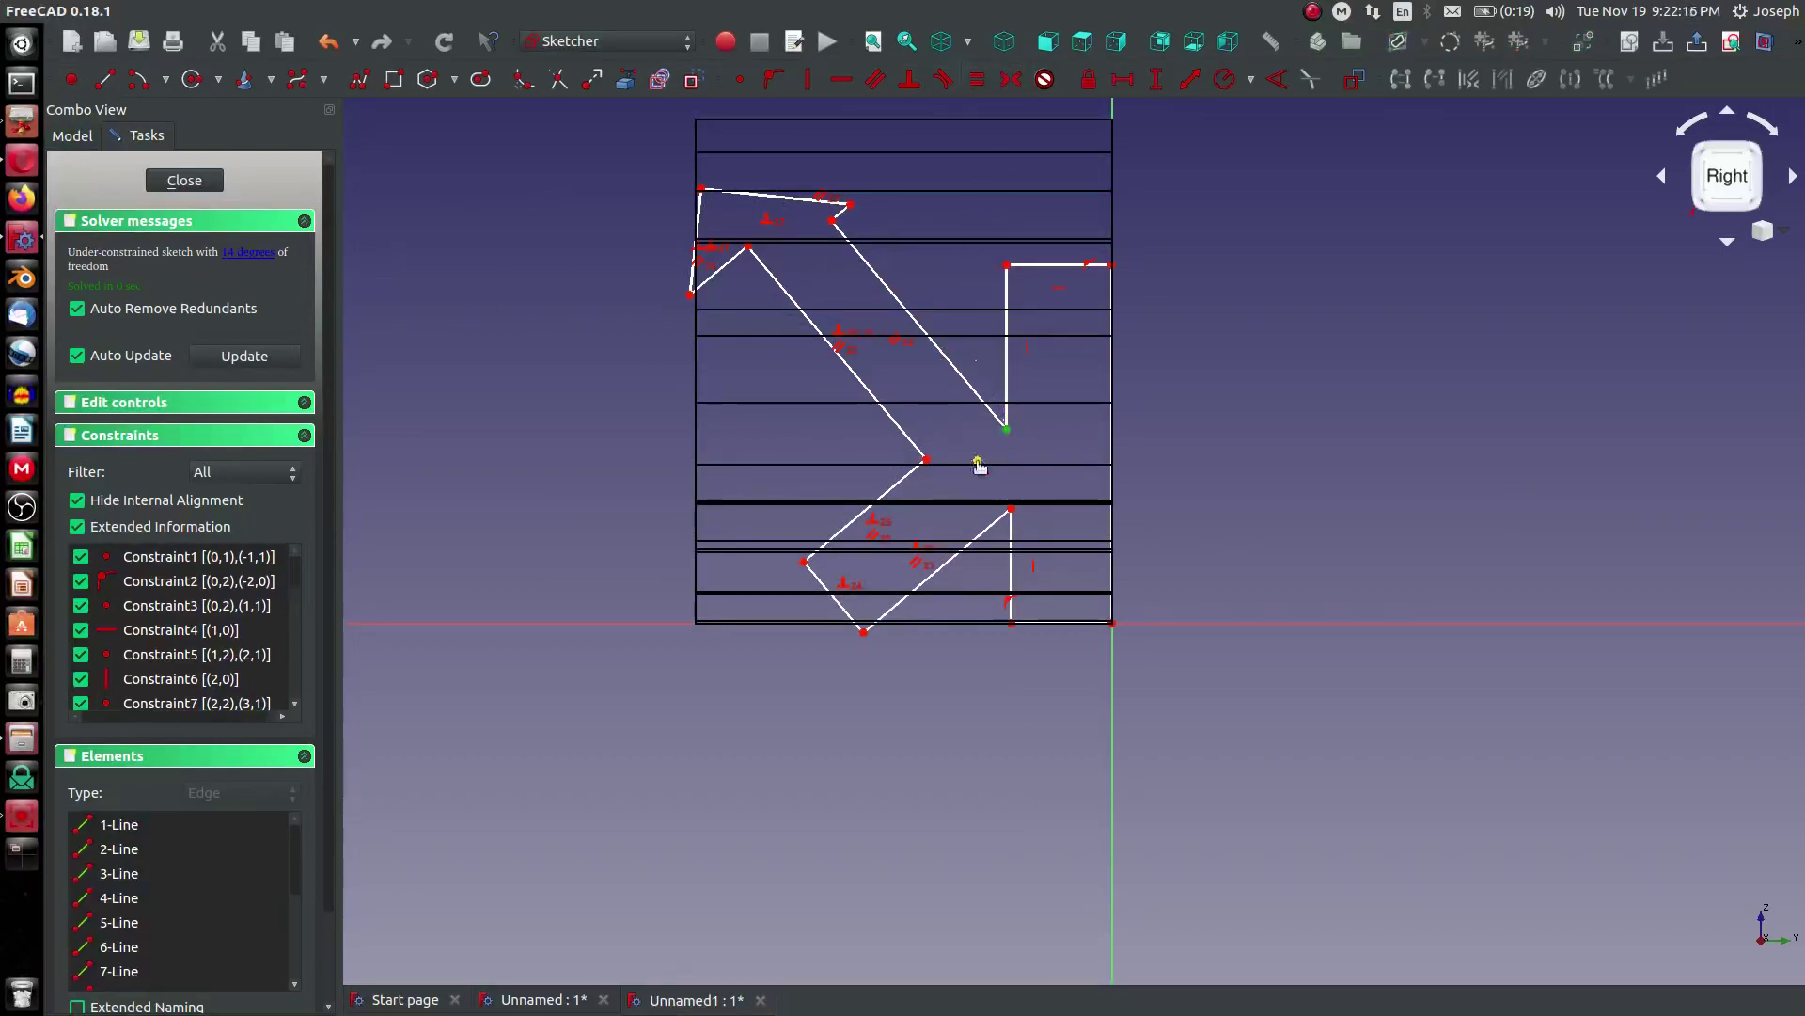
left_click(1010, 509)
left_click(929, 460)
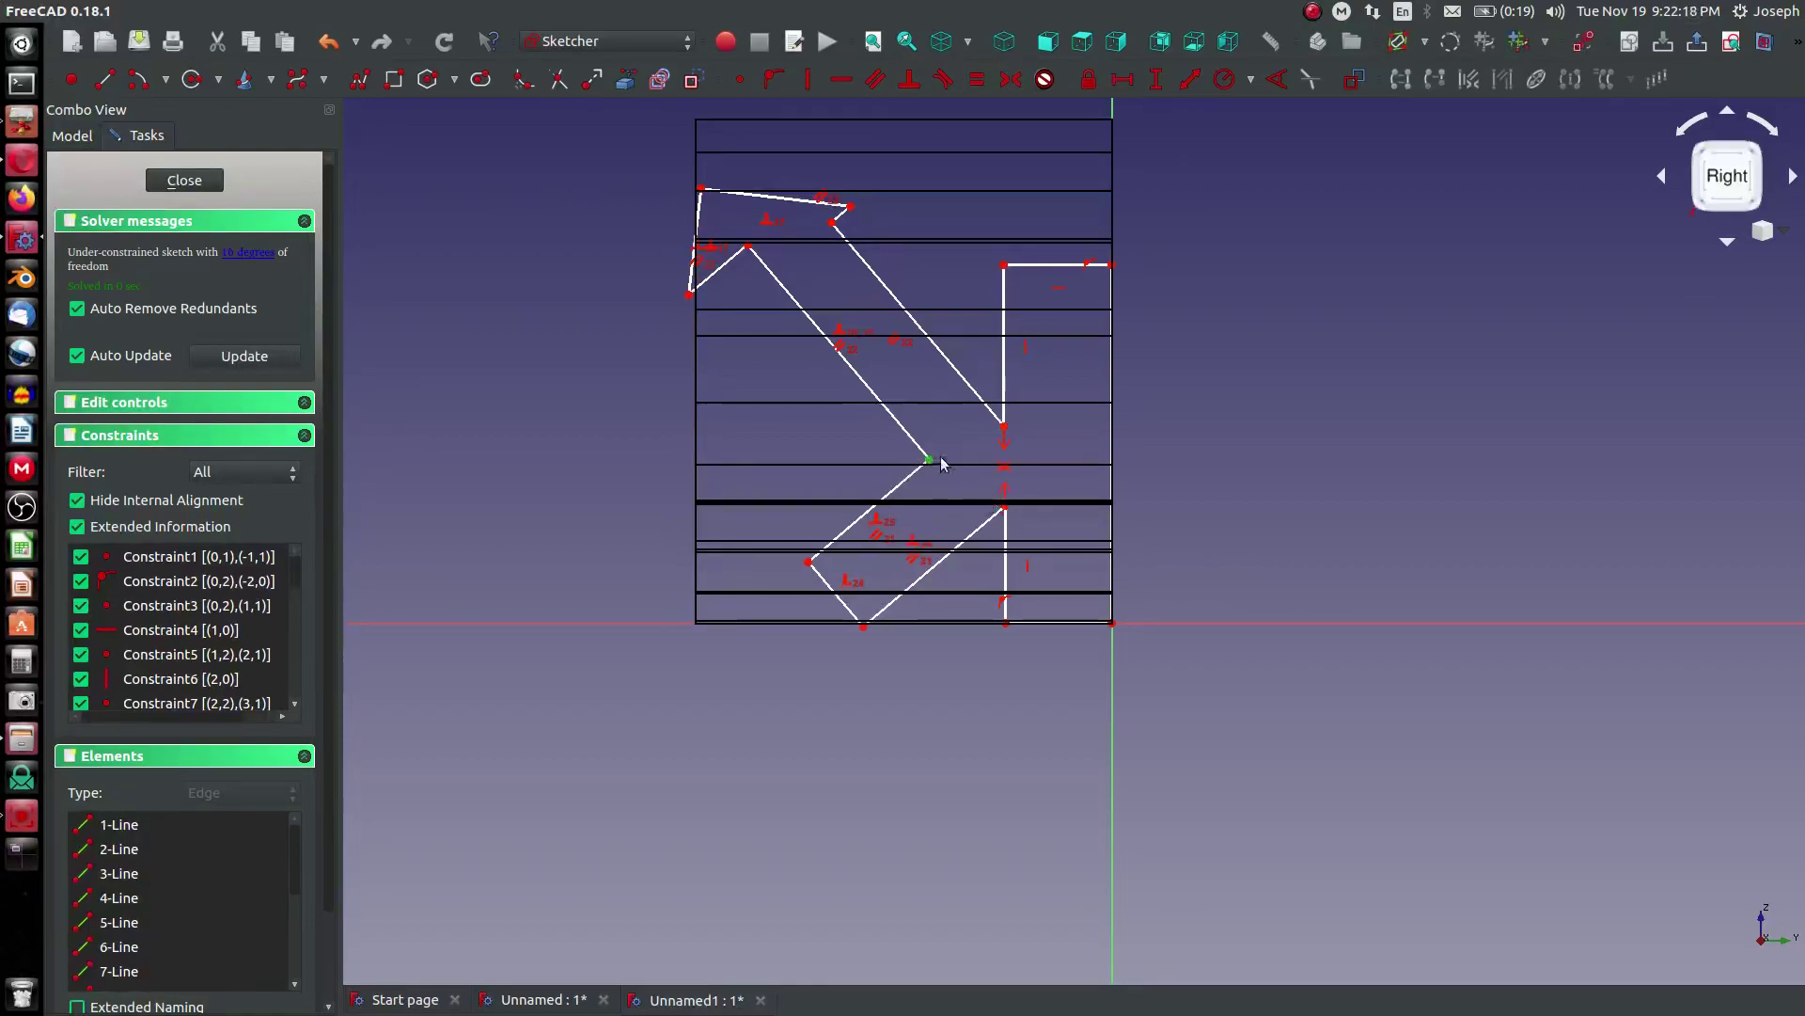
left_click(1006, 468)
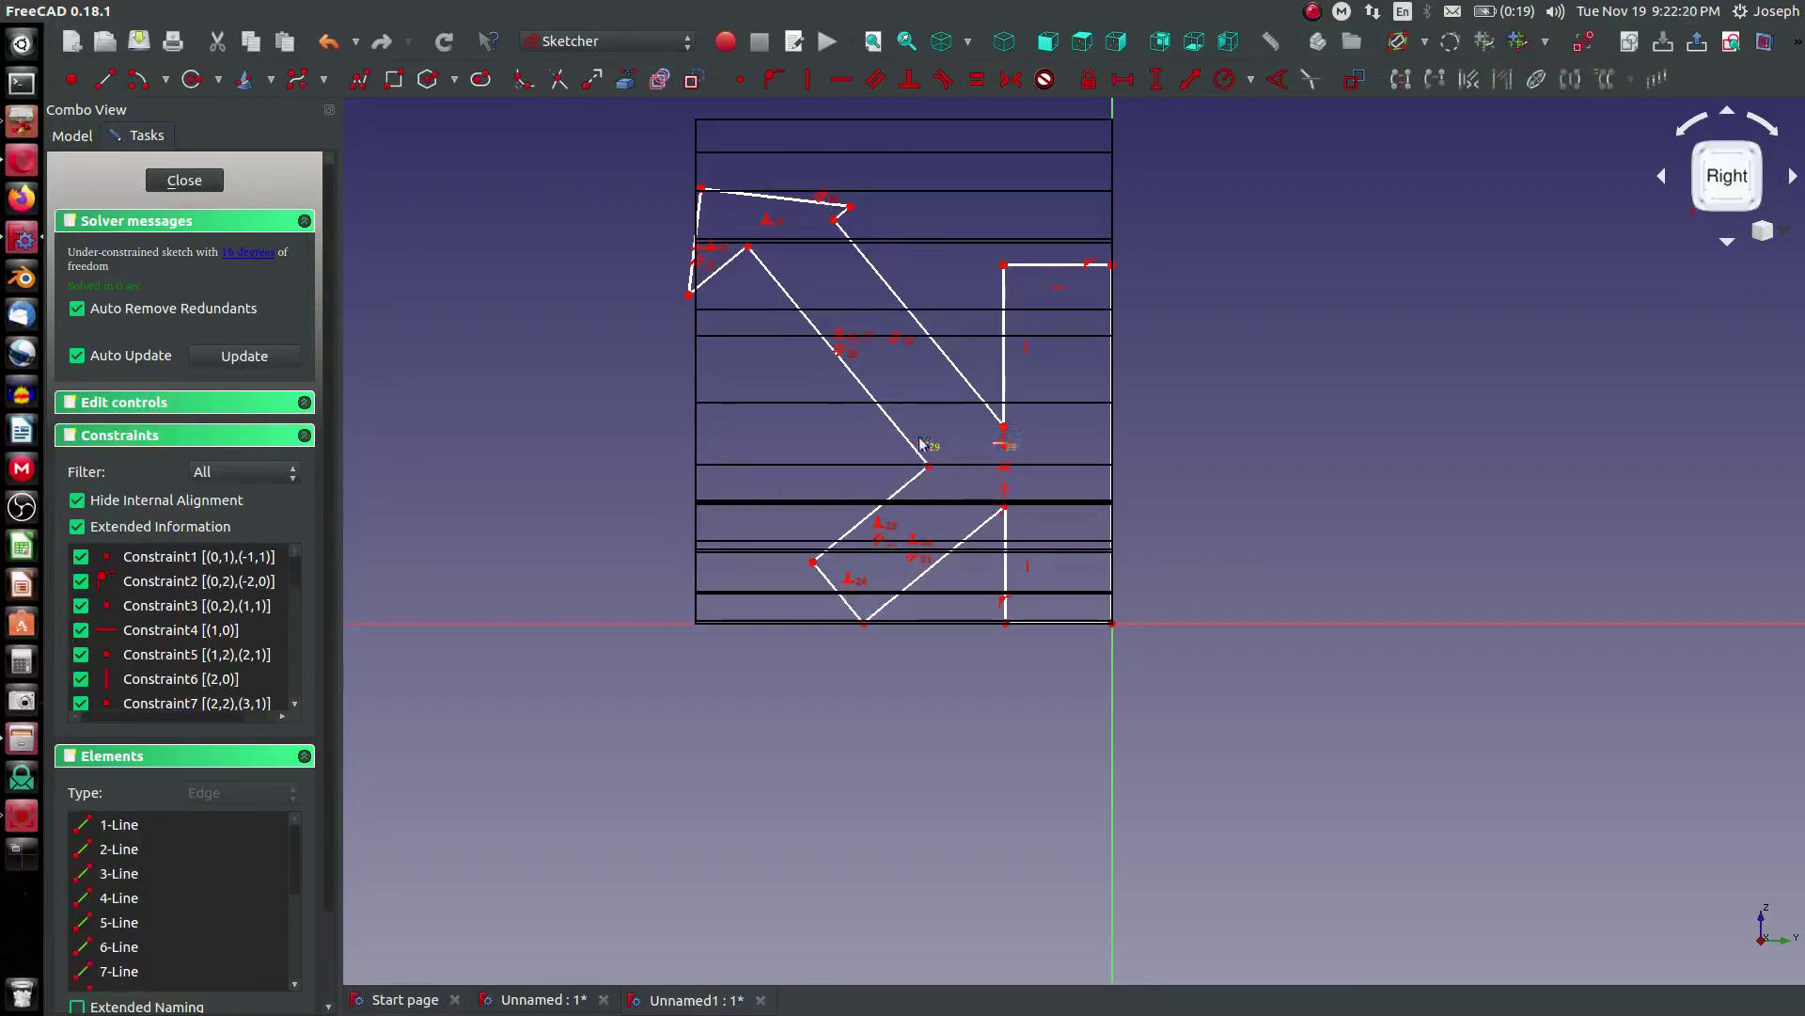
Step: Make the cap's two short shoulder edges equal in length, and make its two outer edges equal as well
left_click(846, 211)
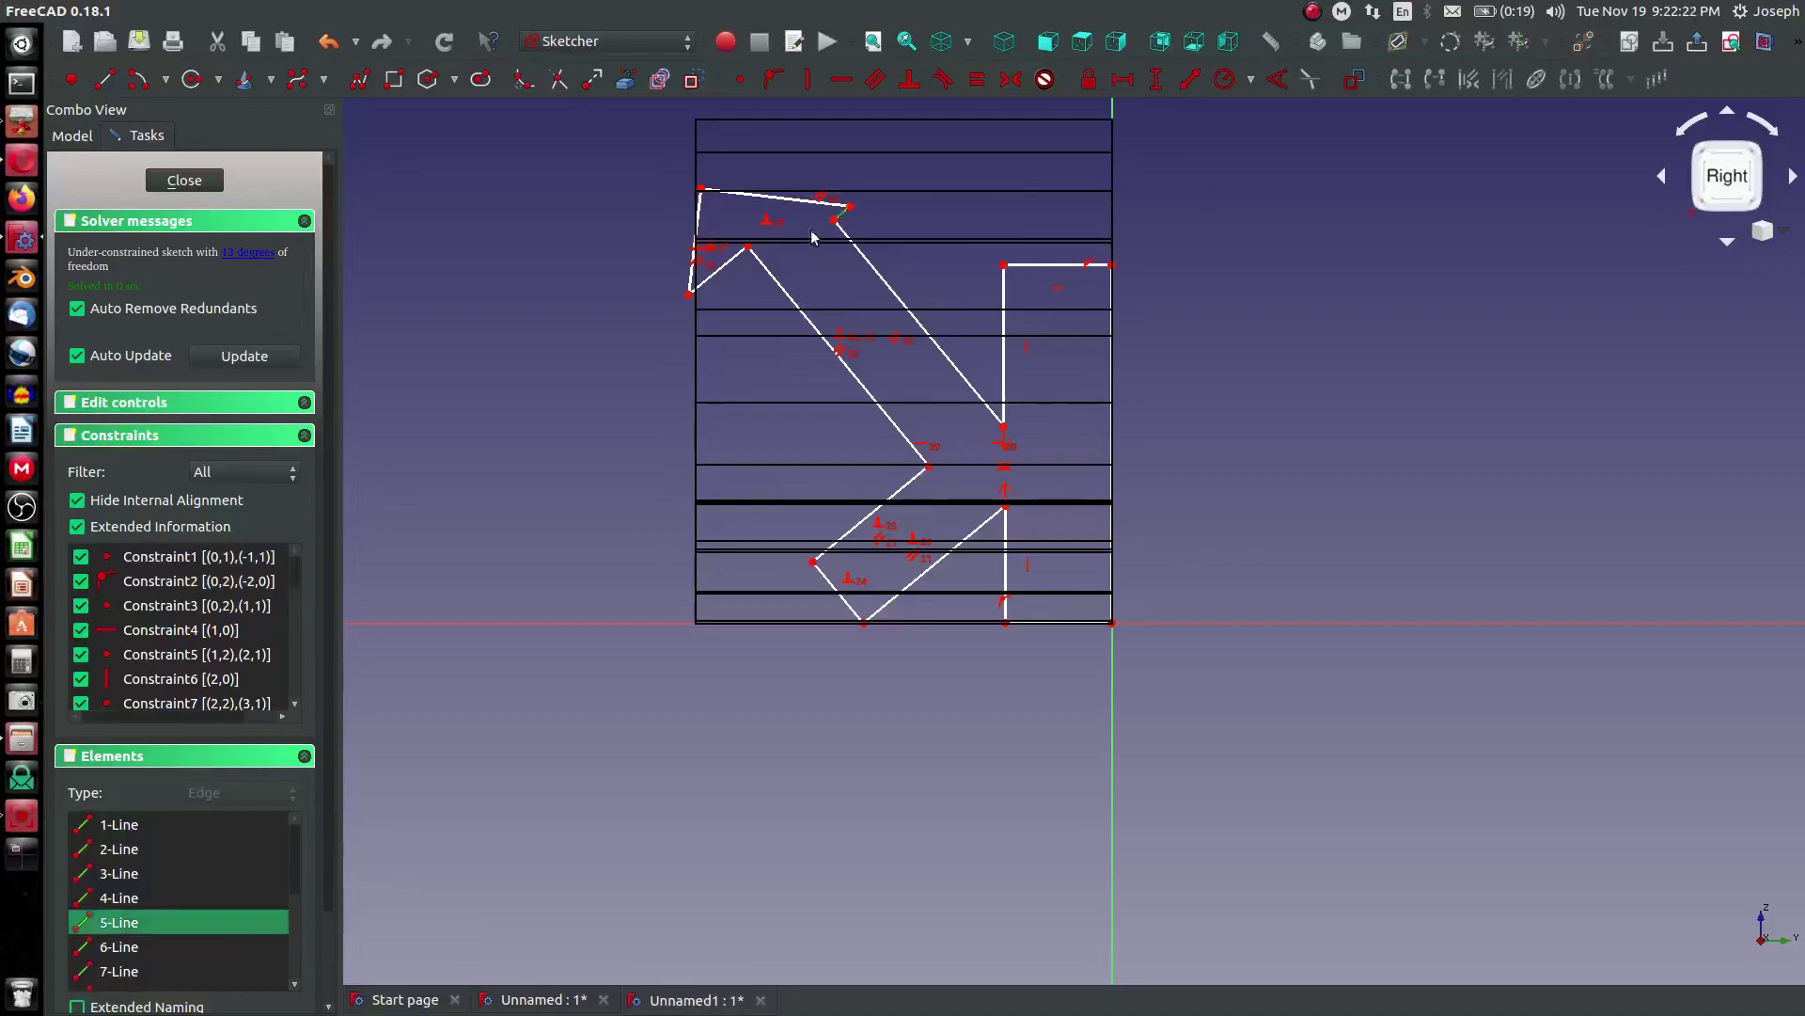
left_click(725, 265)
key("e")
left_click(742, 192)
left_click(701, 221)
key("e")
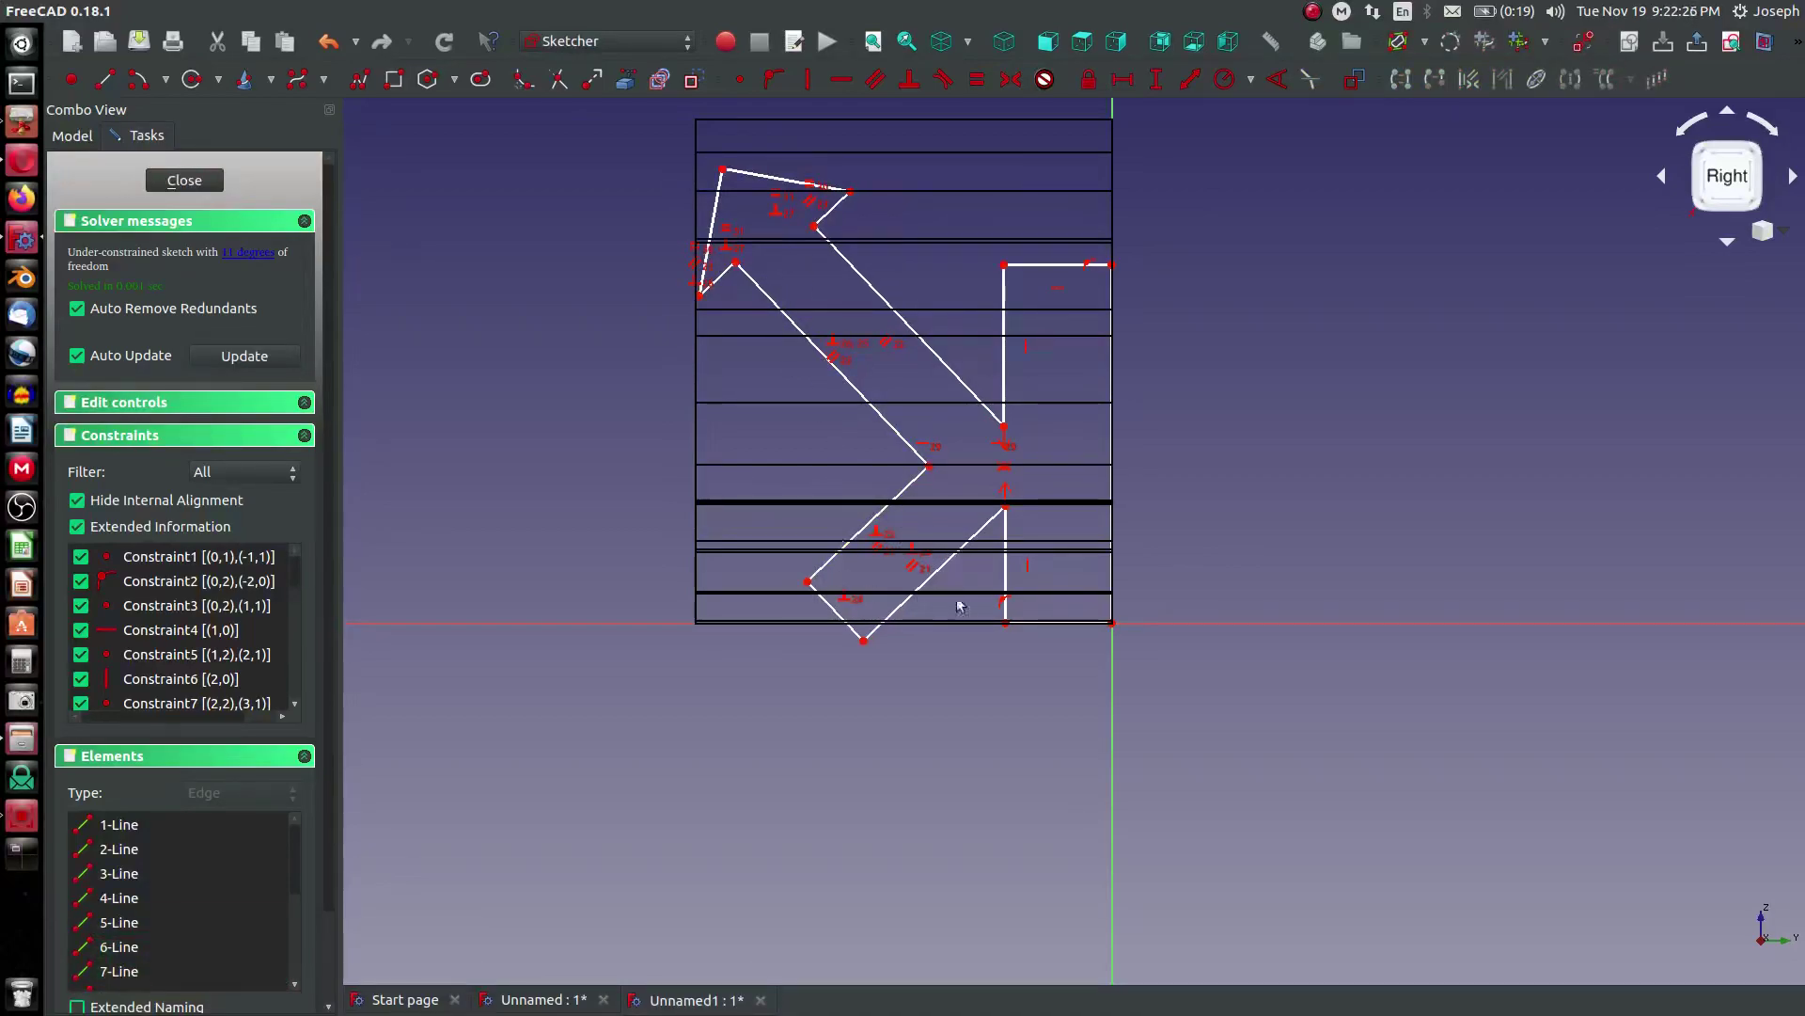
Step: Make the stem's short bottom and top edges equal in length to the leg's end edge
left_click(833, 607)
key("e")
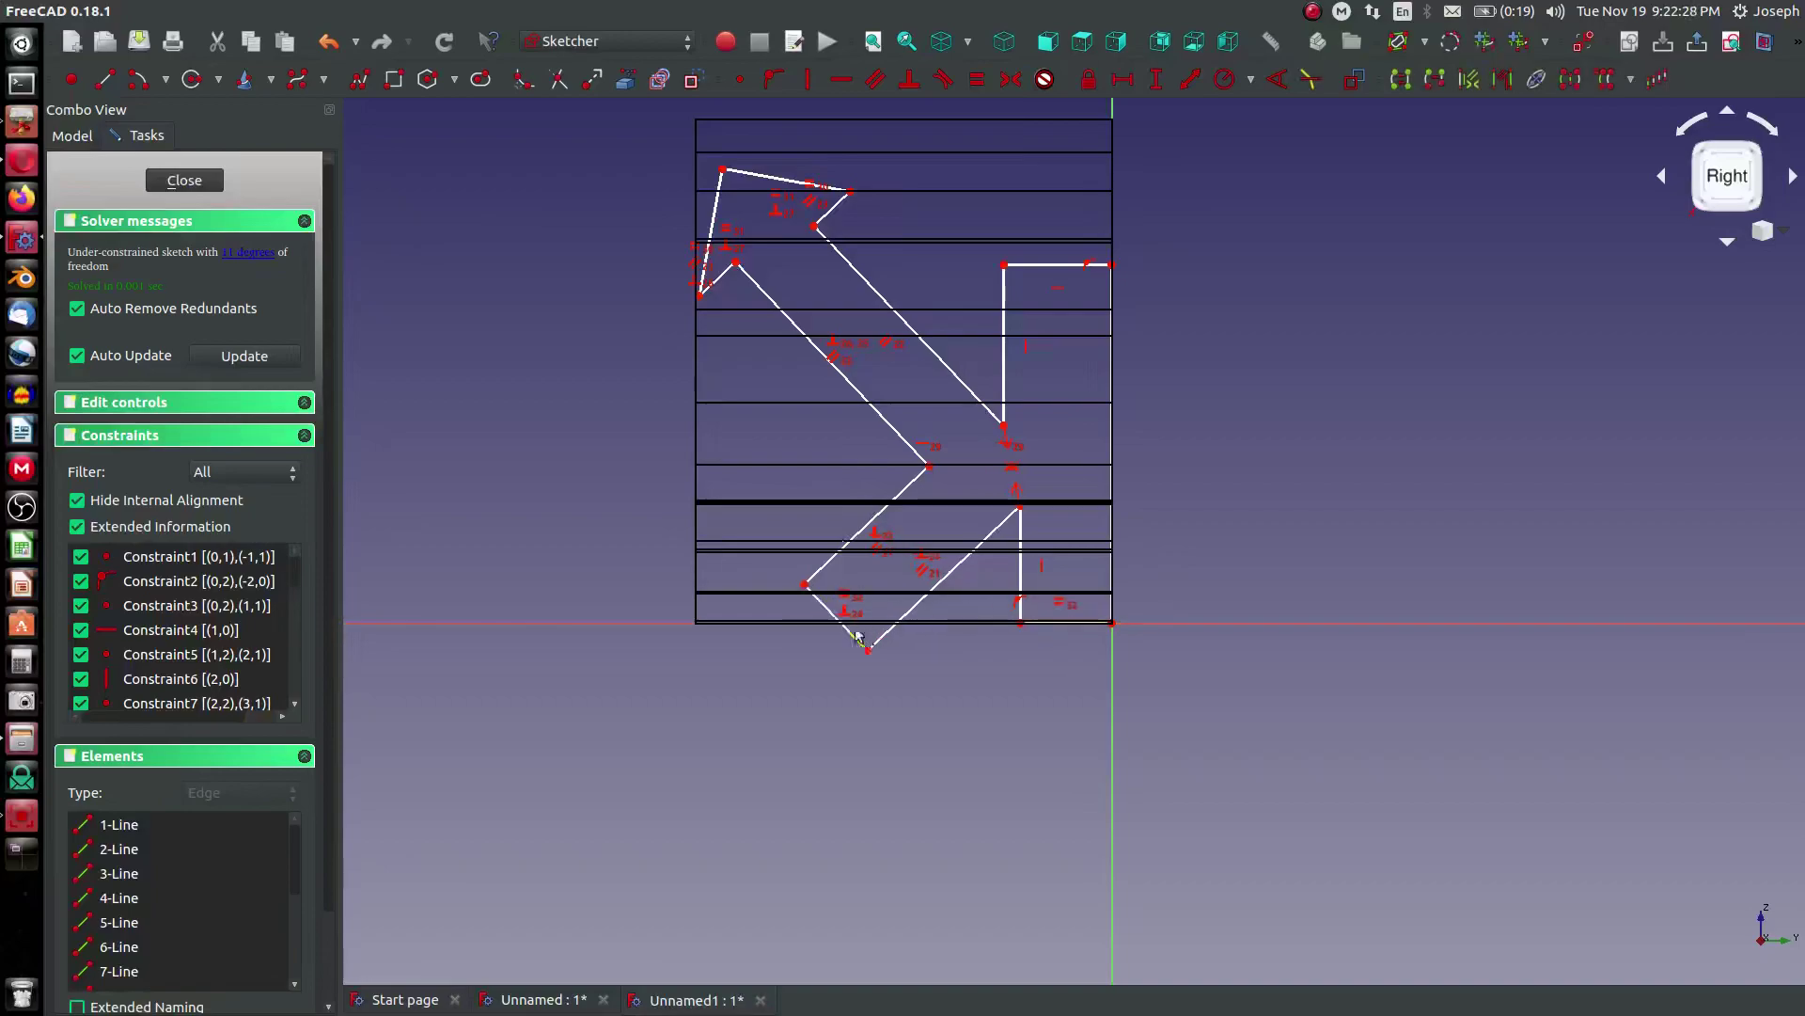
left_click(1017, 268)
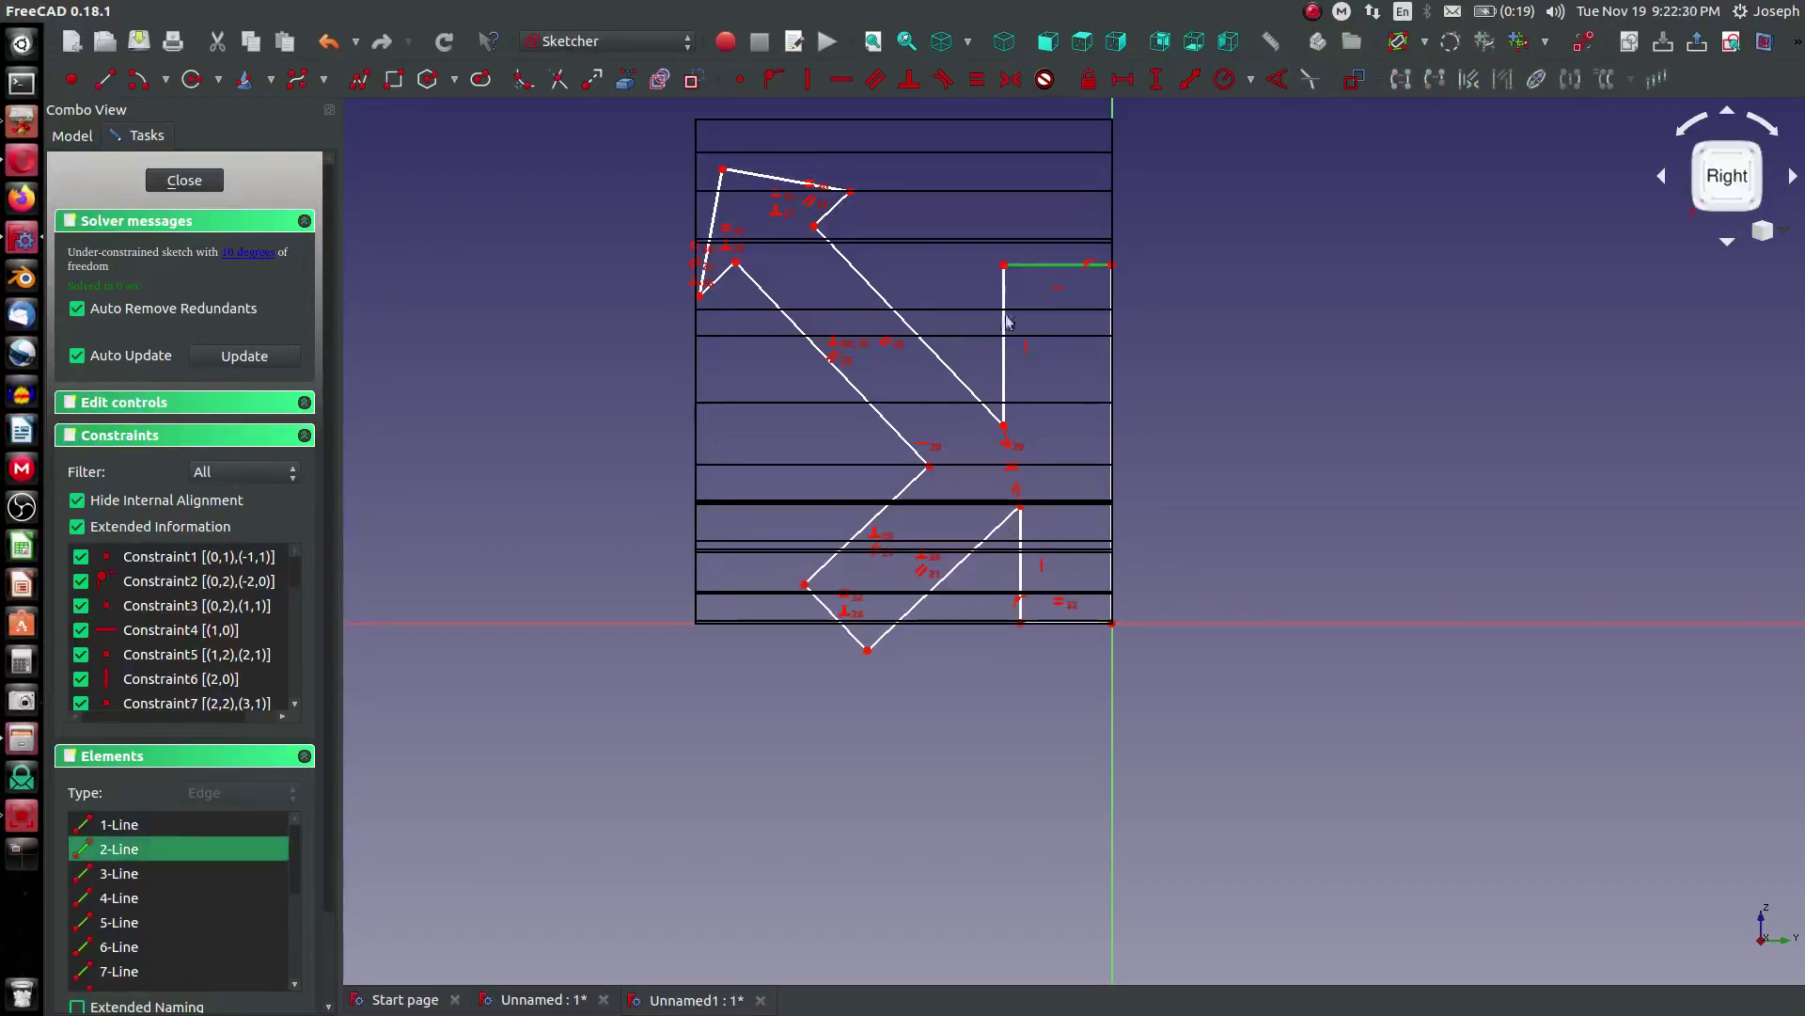
left_click(837, 623)
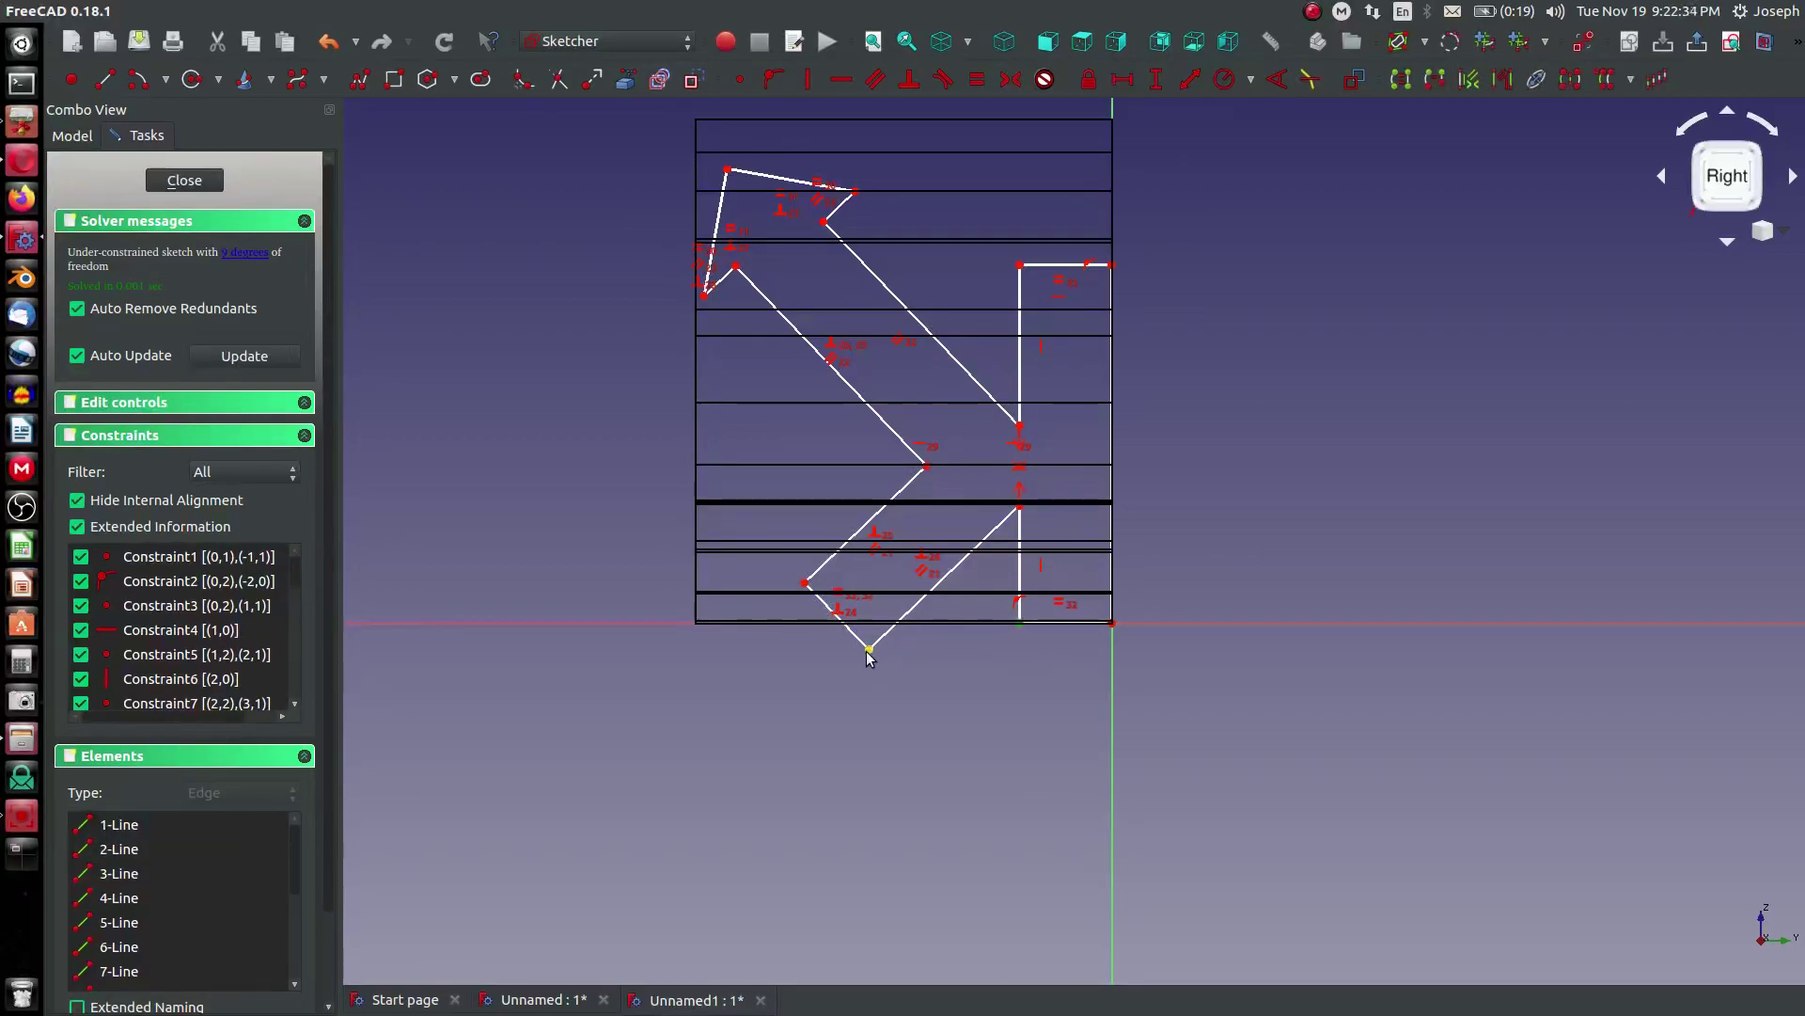
Step: Align the leg's lowest corner horizontally with the stem's bottom corner, and make the cap's top edge horizontal
key("h")
mouse_move(901, 624)
left_mouse_down()
mouse_move(831, 624)
mouse_move(916, 621)
mouse_move(889, 623)
left_mouse_up()
left_click_drag(1020, 428, 995, 367)
mouse_move(792, 185)
left_mouse_down()
mouse_move(795, 213)
mouse_move(826, 173)
mouse_move(823, 123)
left_mouse_up()
Step: Reference the J solid's upper edge as external geometry and make the cap's outer corner coincident with it
scroll(823, 218, "up", 4)
scroll(834, 282, "down", 6)
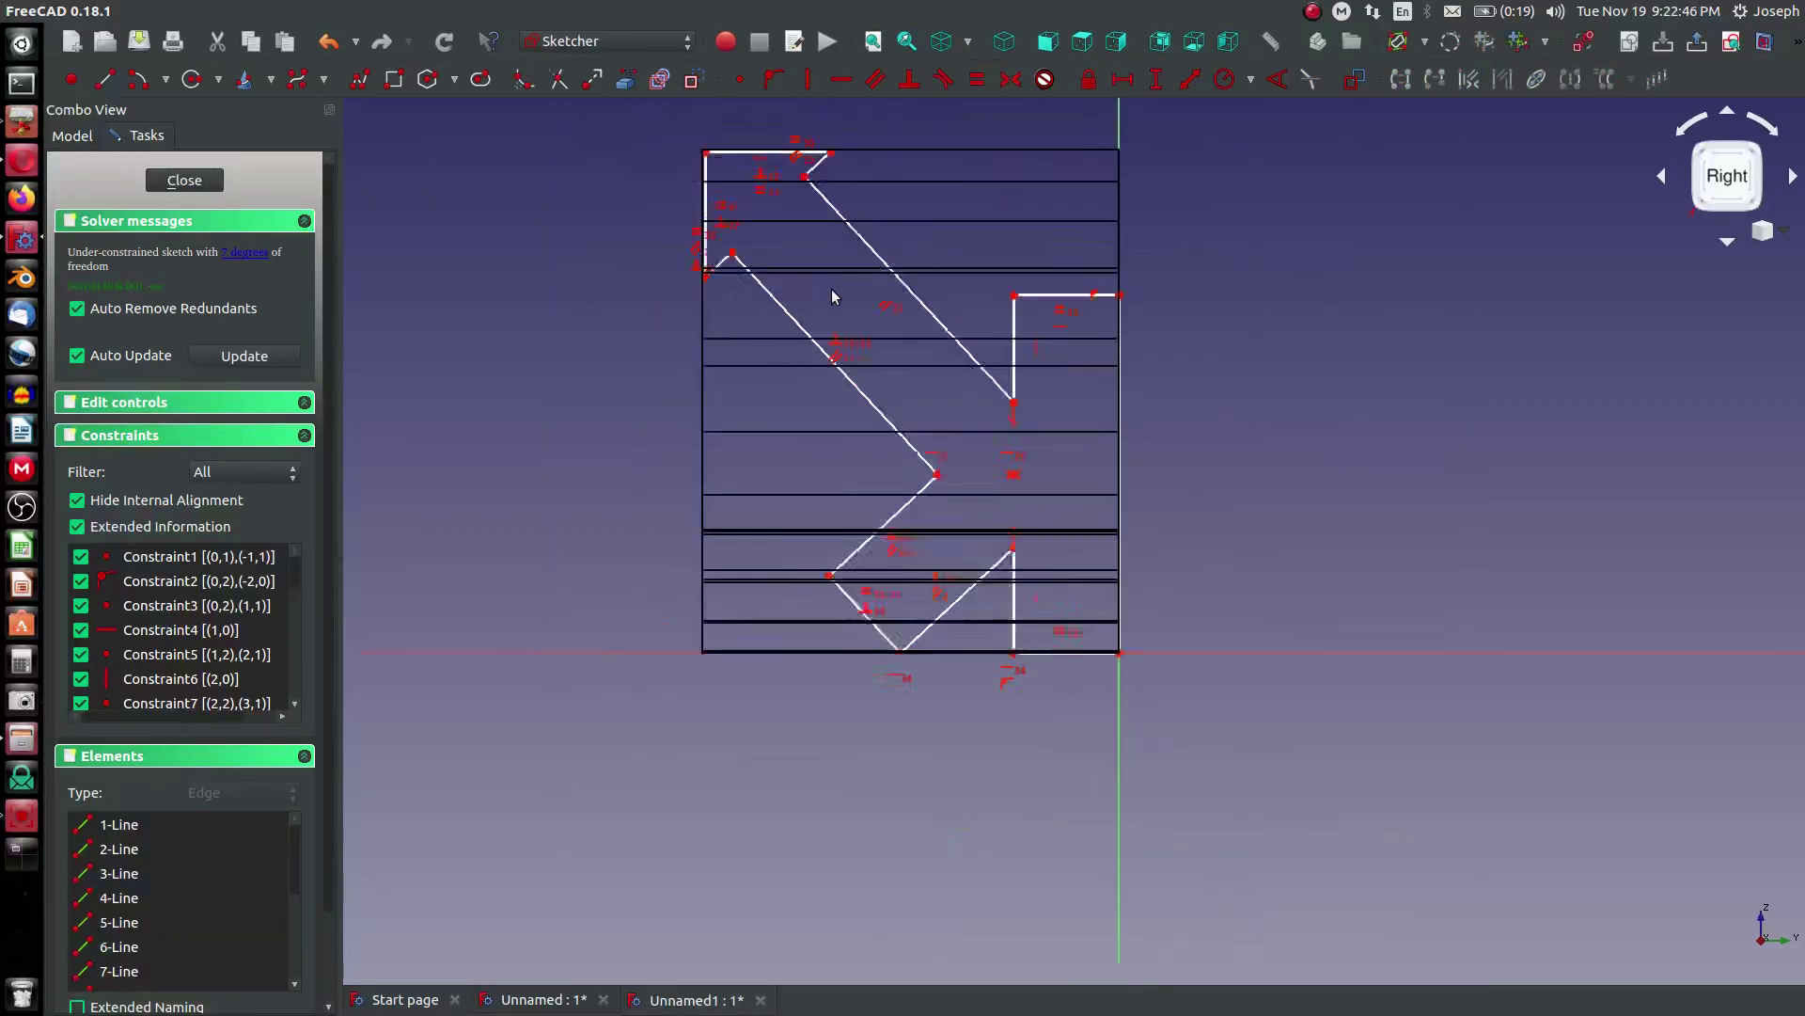
middle_click_drag(800, 320, 852, 395)
scroll(831, 367, "down", 4)
scroll(811, 356, "up", 5)
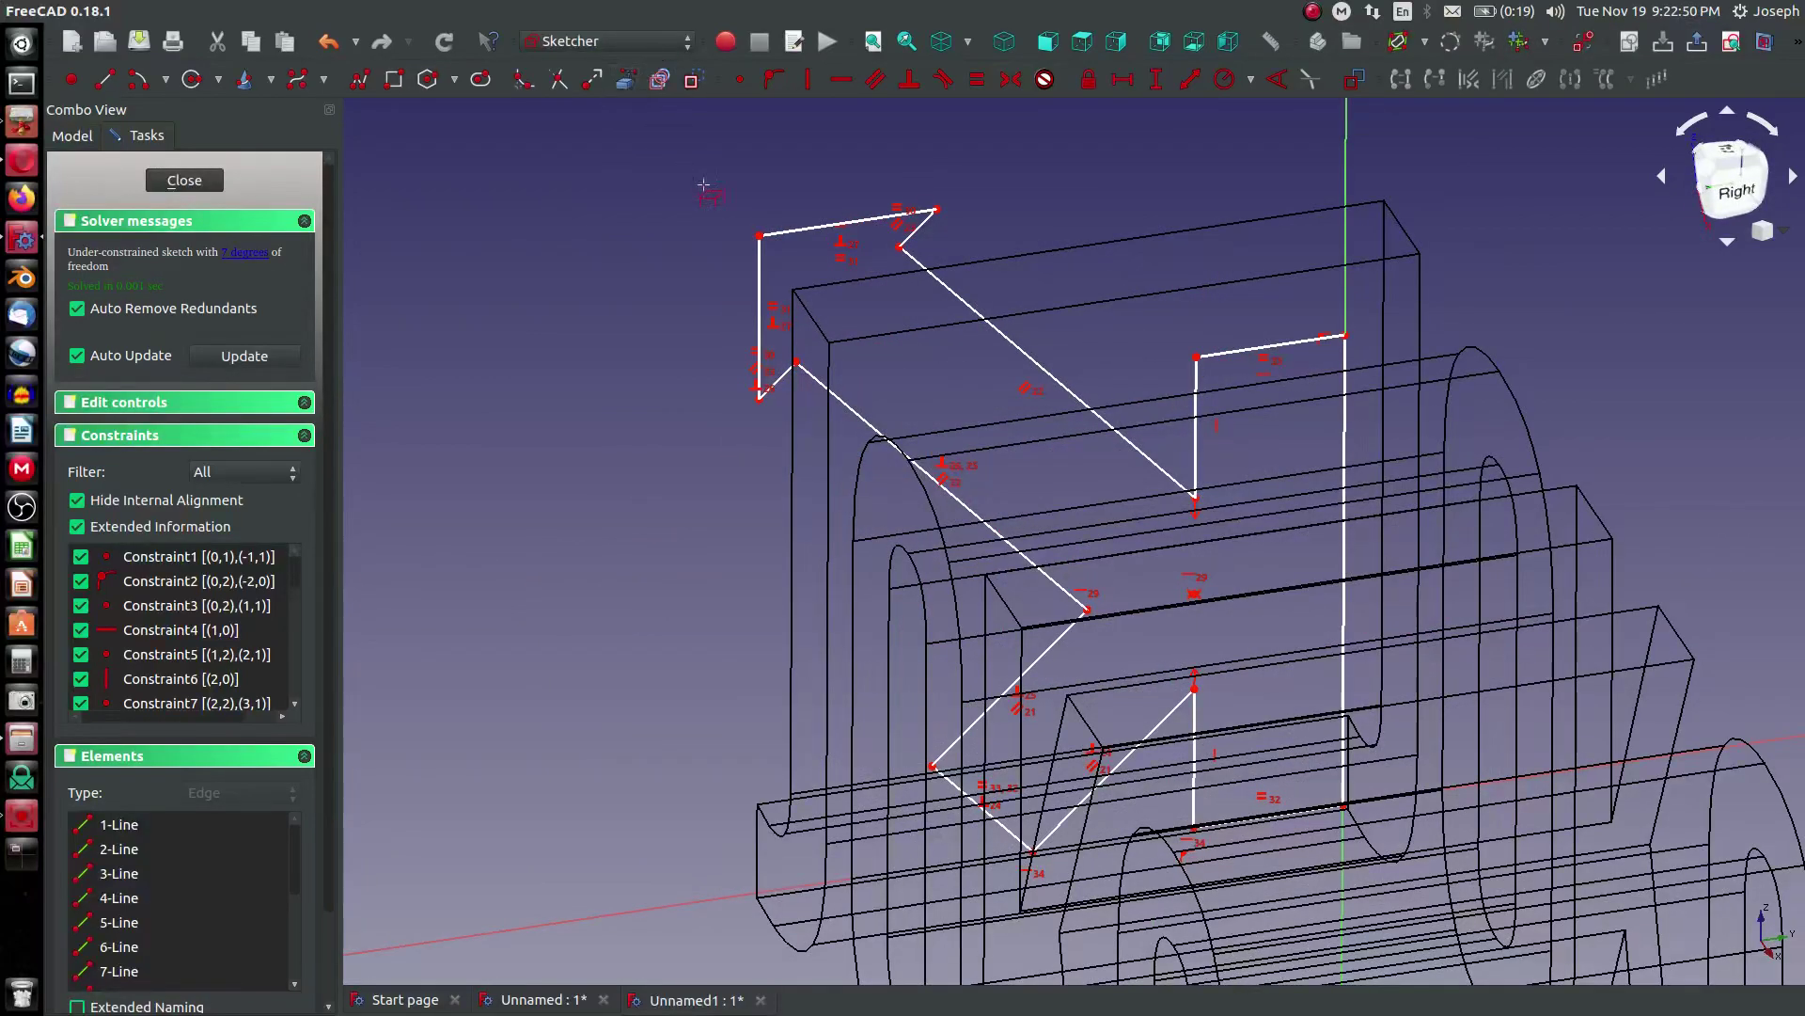
left_click(758, 235)
left_click(736, 81)
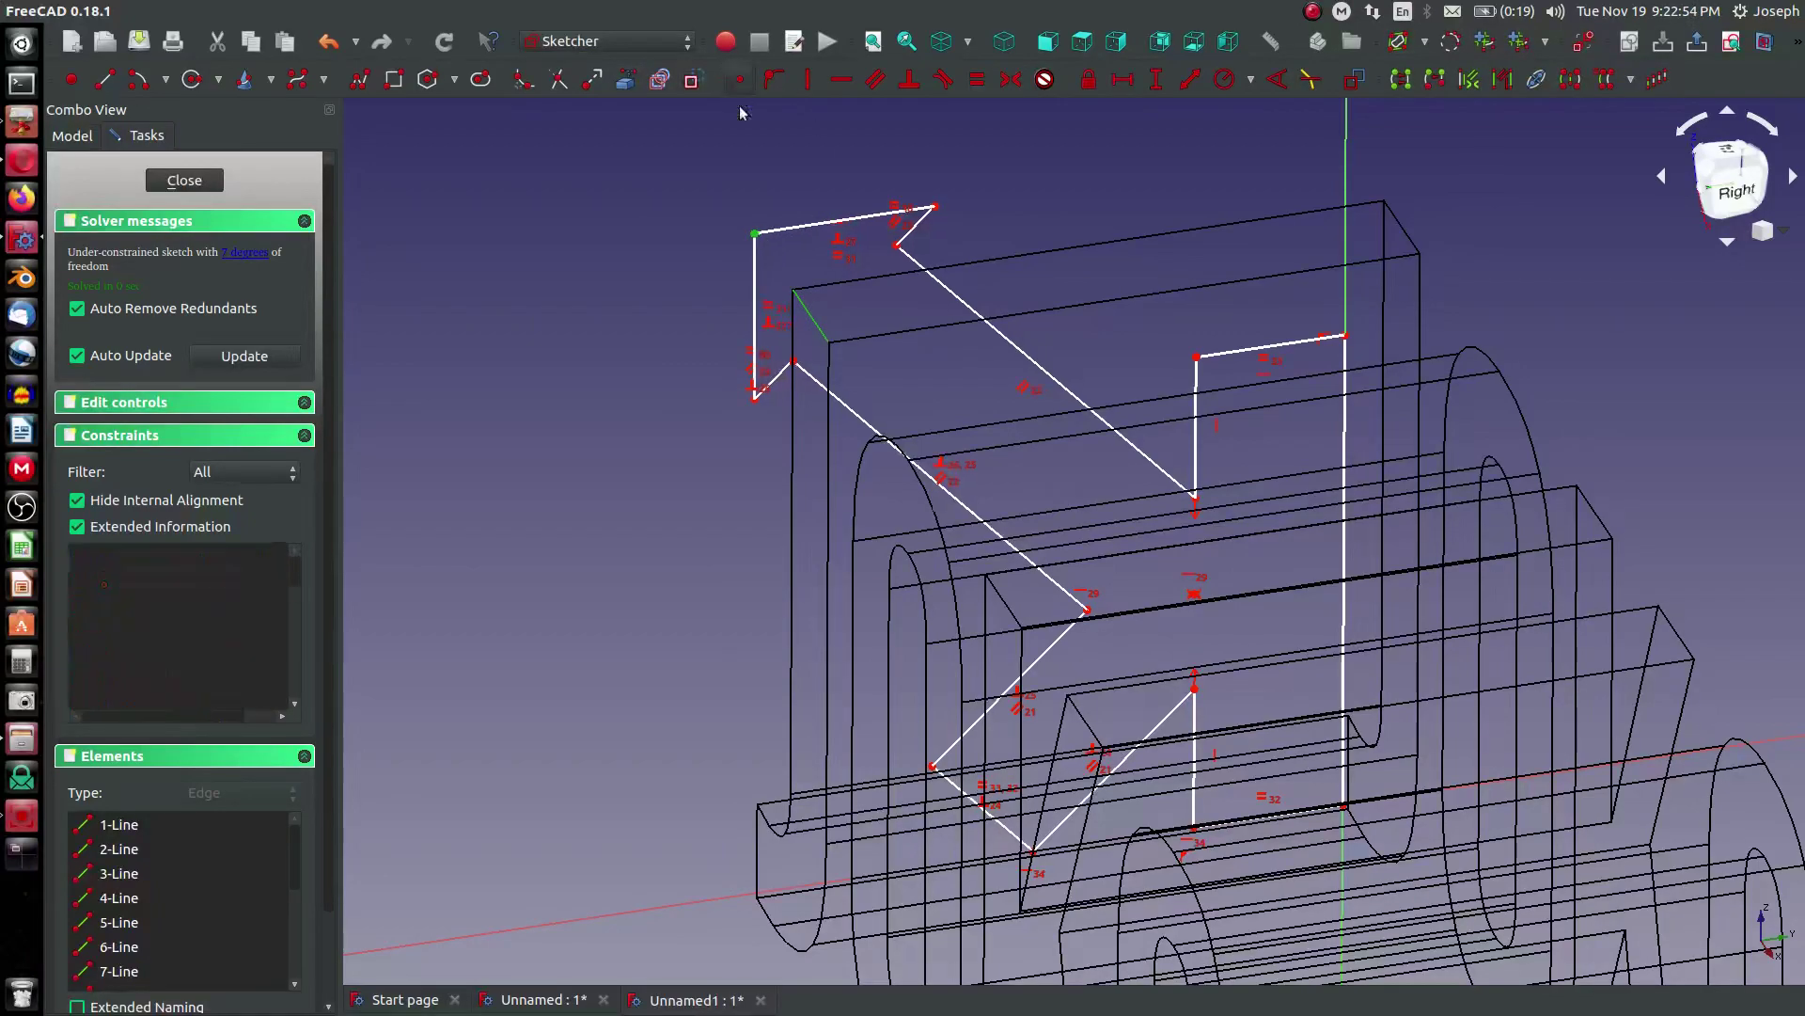
scroll(726, 207, "down", 6)
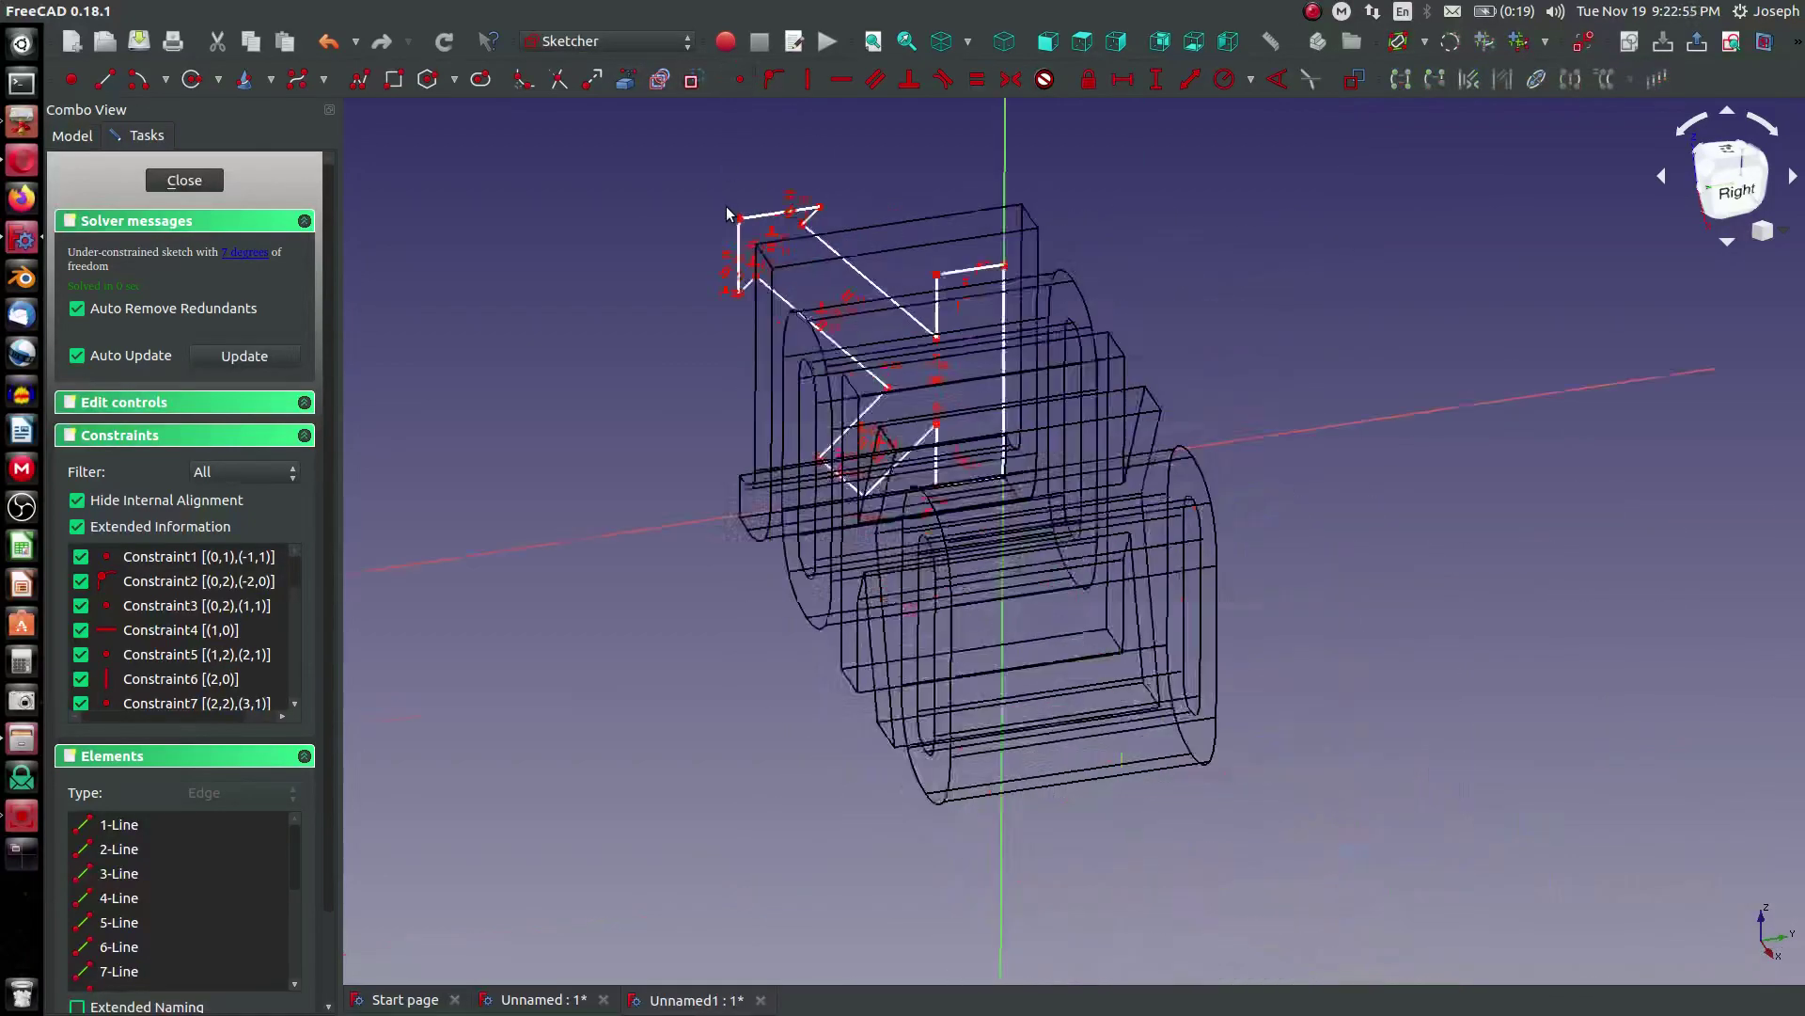
left_click(1730, 43)
scroll(835, 235, "down", 3)
scroll(837, 216, "up", 6)
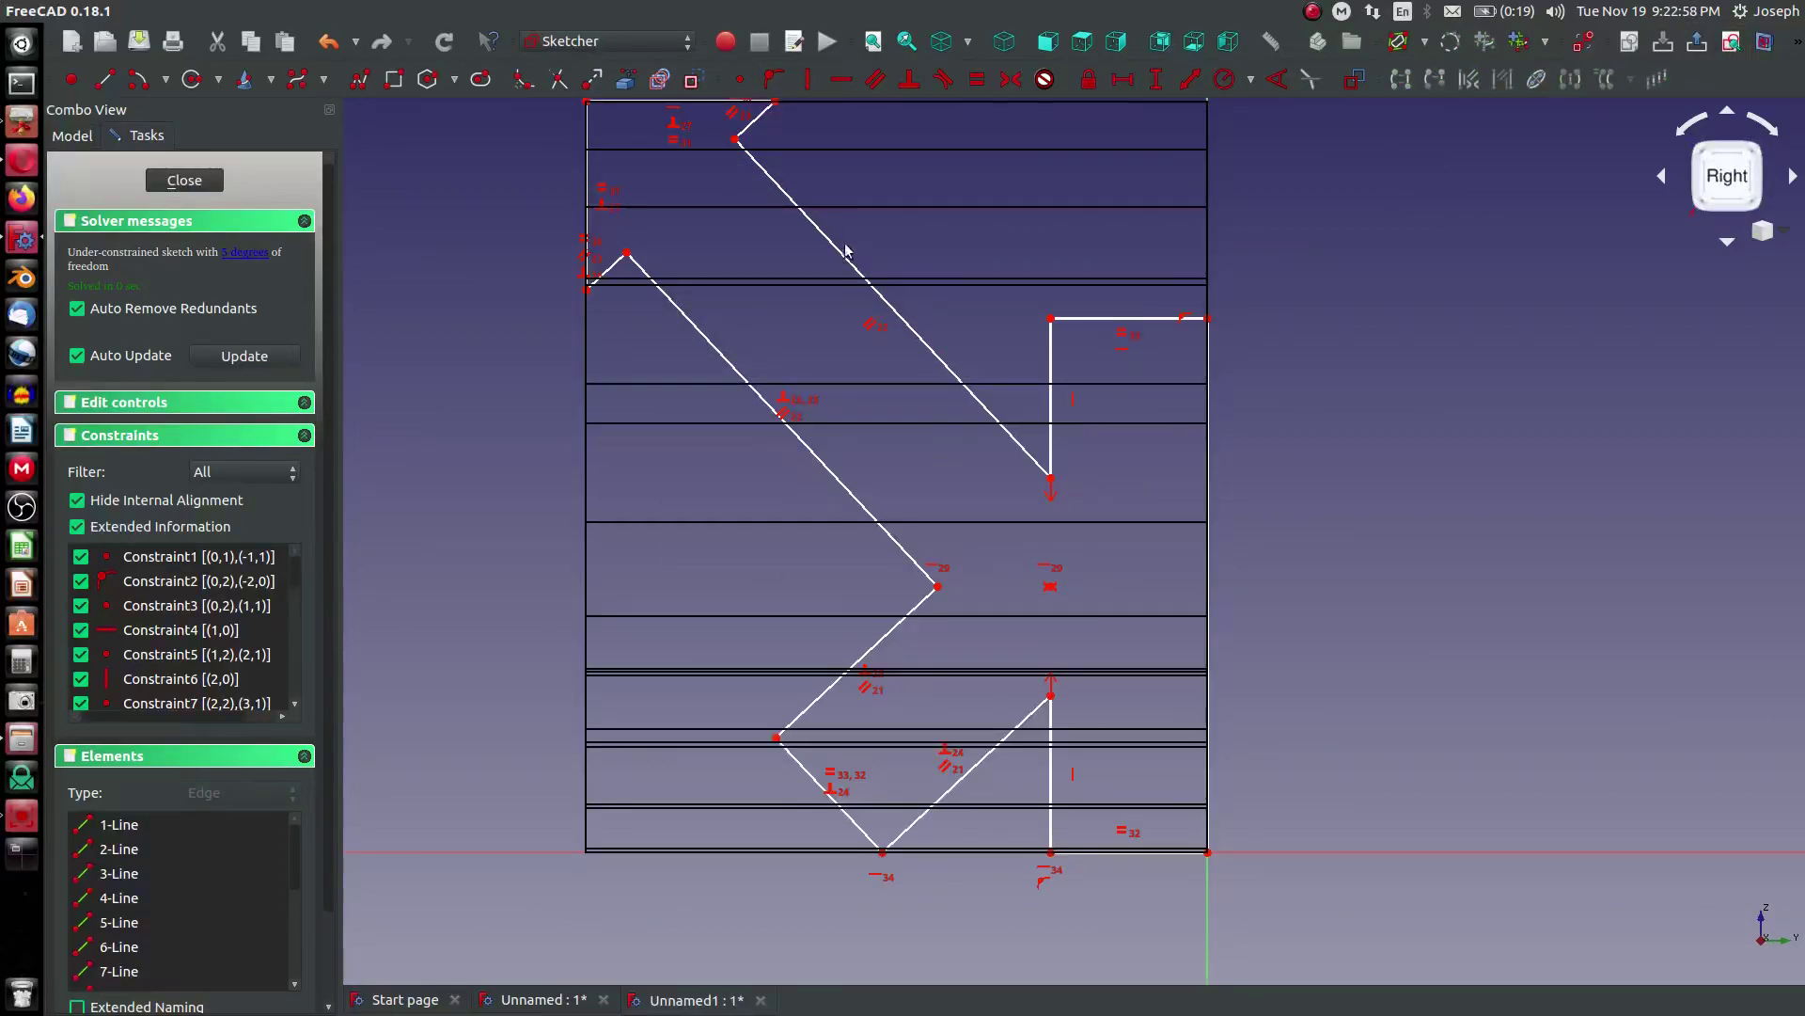
Step: Reposition the stem's upper inner corner and set the horizontal length of the stem's top edge to 40 mm
scroll(863, 252, "down", 2)
mouse_move(991, 306)
left_mouse_down()
mouse_move(959, 279)
mouse_move(990, 326)
mouse_move(983, 304)
left_mouse_up()
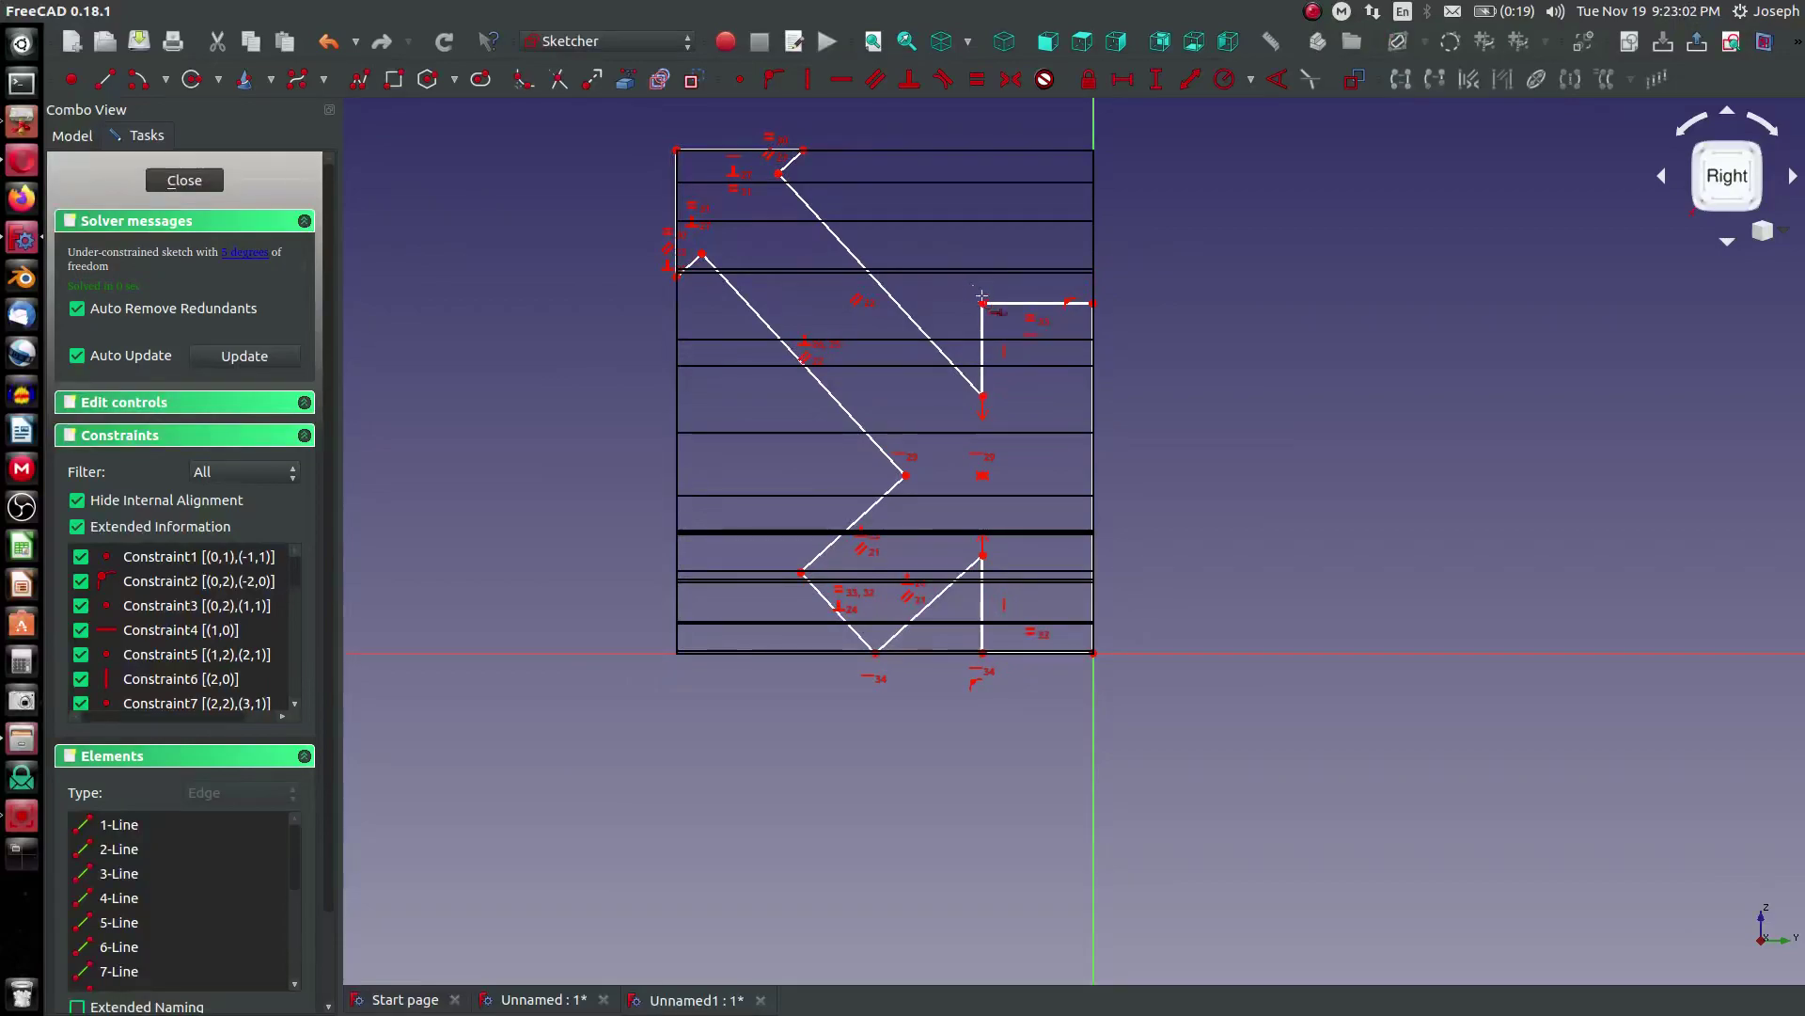
left_click(1008, 304)
key("shift+h")
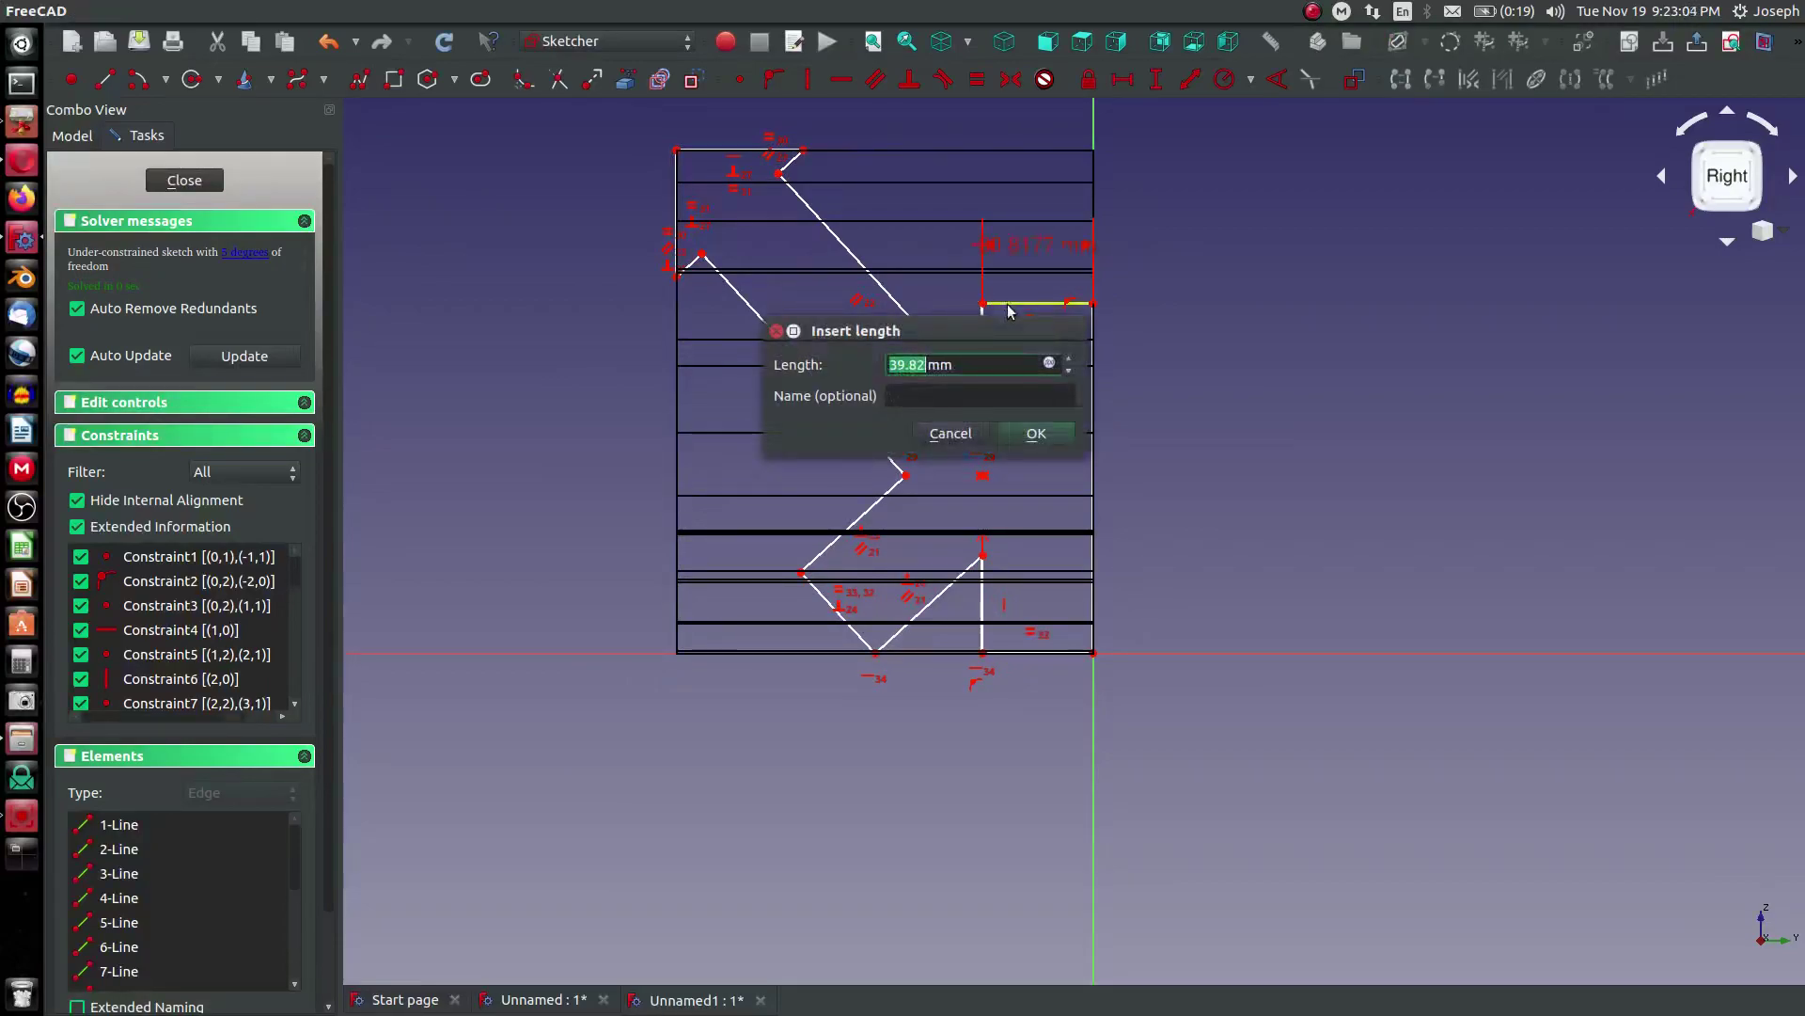
type("40")
key("Return")
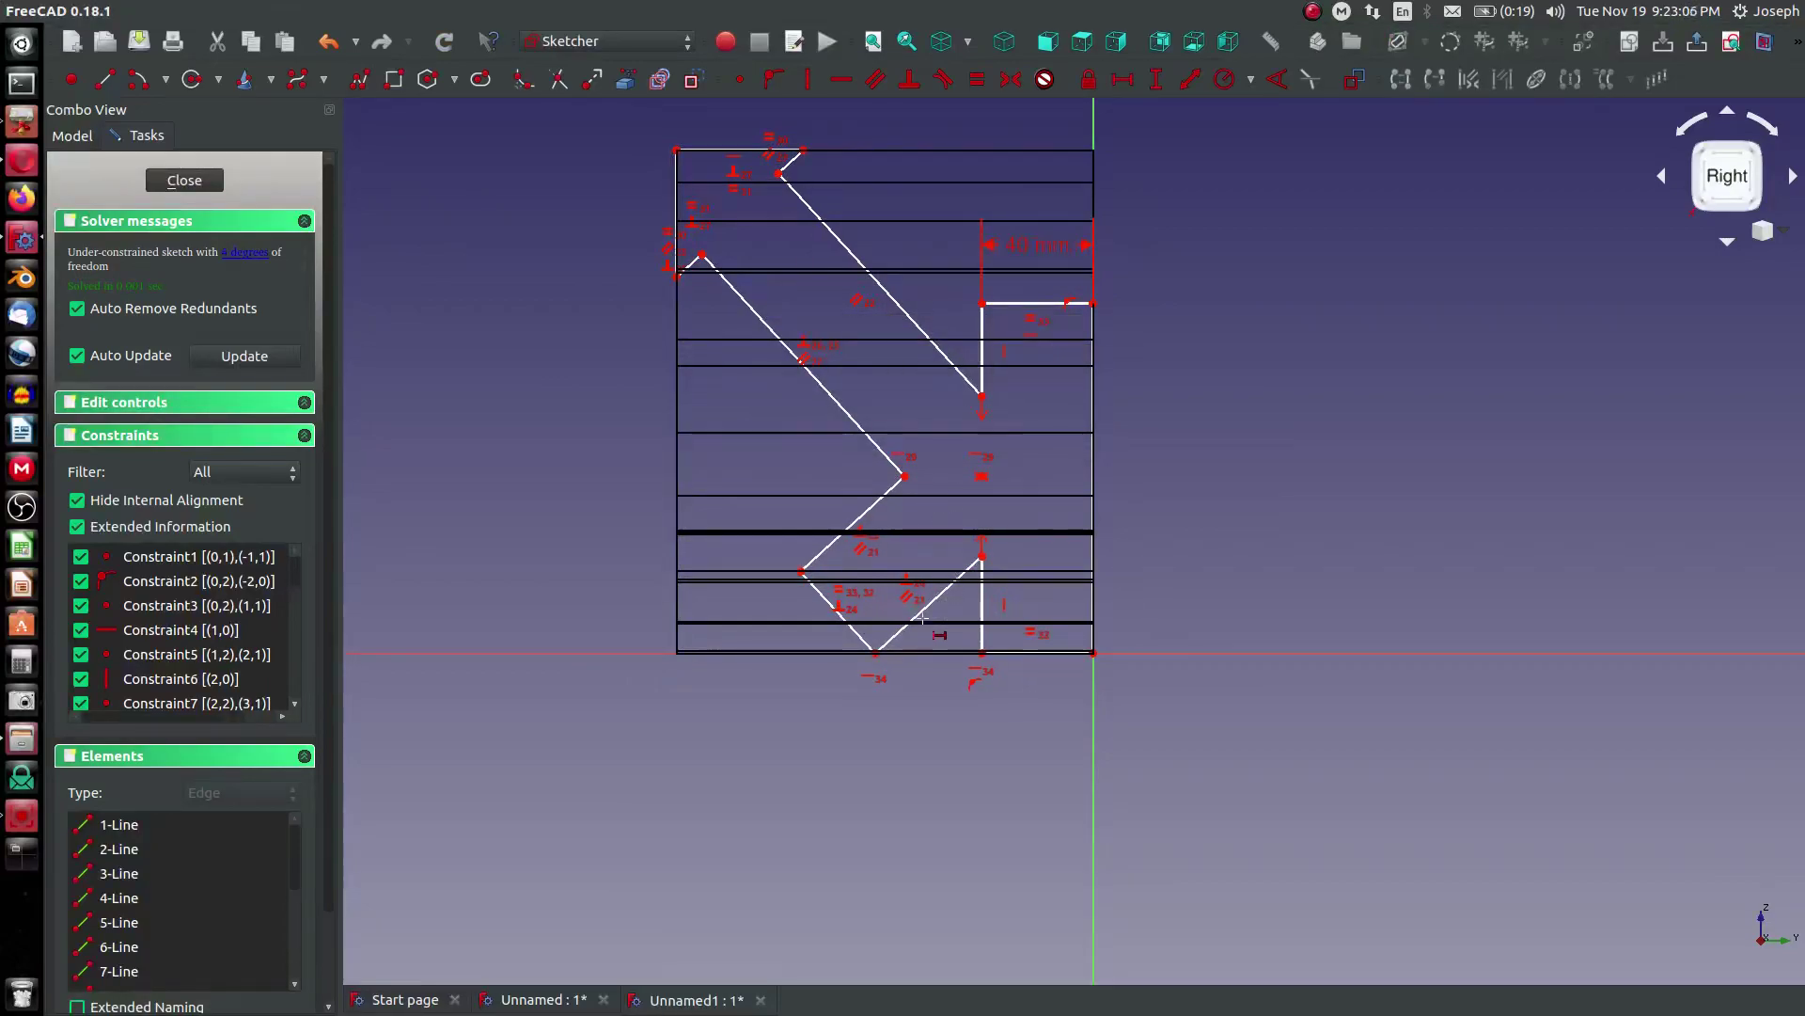
Step: Set the angle between the leg's lower edge and the stem's lower inner edge to 45°
left_click(982, 611)
type("a45")
key("Return")
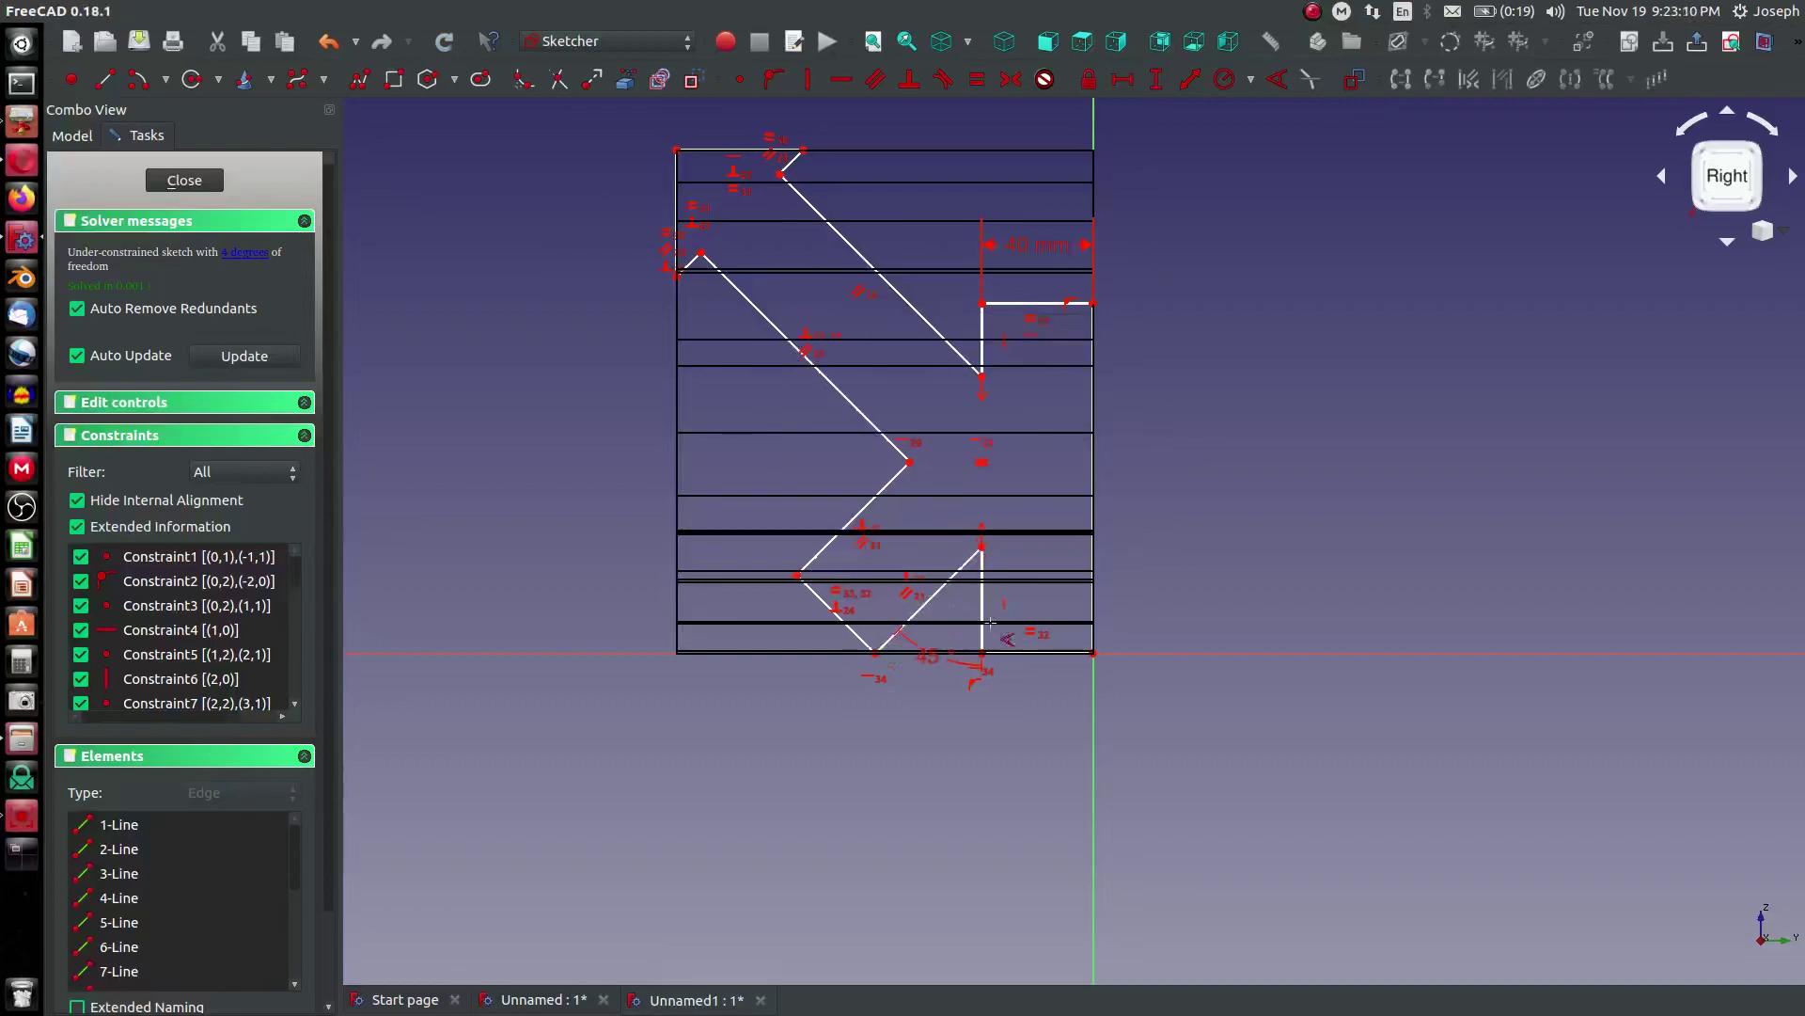
Step: Adjust the arm's corners and set the length of the cap's upper shoulder edge to 15 mm
left_click_drag(983, 377, 987, 406)
mouse_move(781, 177)
left_mouse_down()
mouse_move(774, 229)
mouse_move(802, 269)
mouse_move(724, 197)
mouse_move(737, 233)
left_mouse_up()
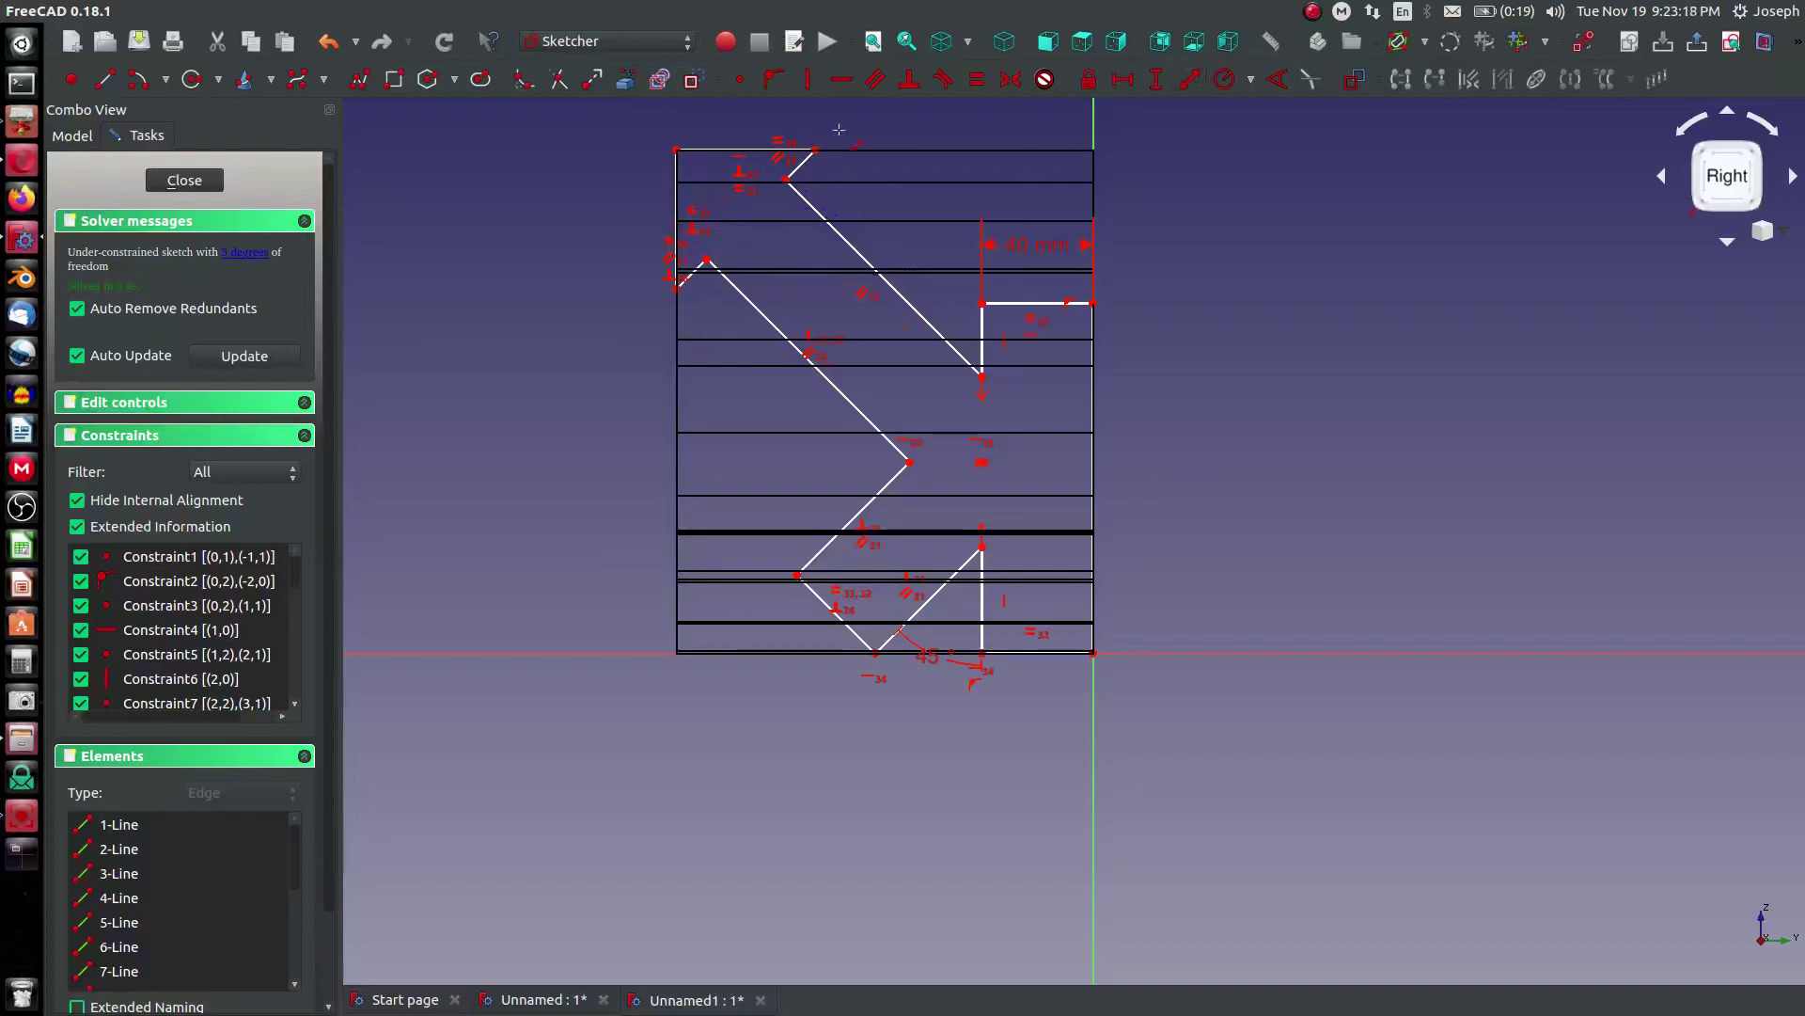
left_click(804, 160)
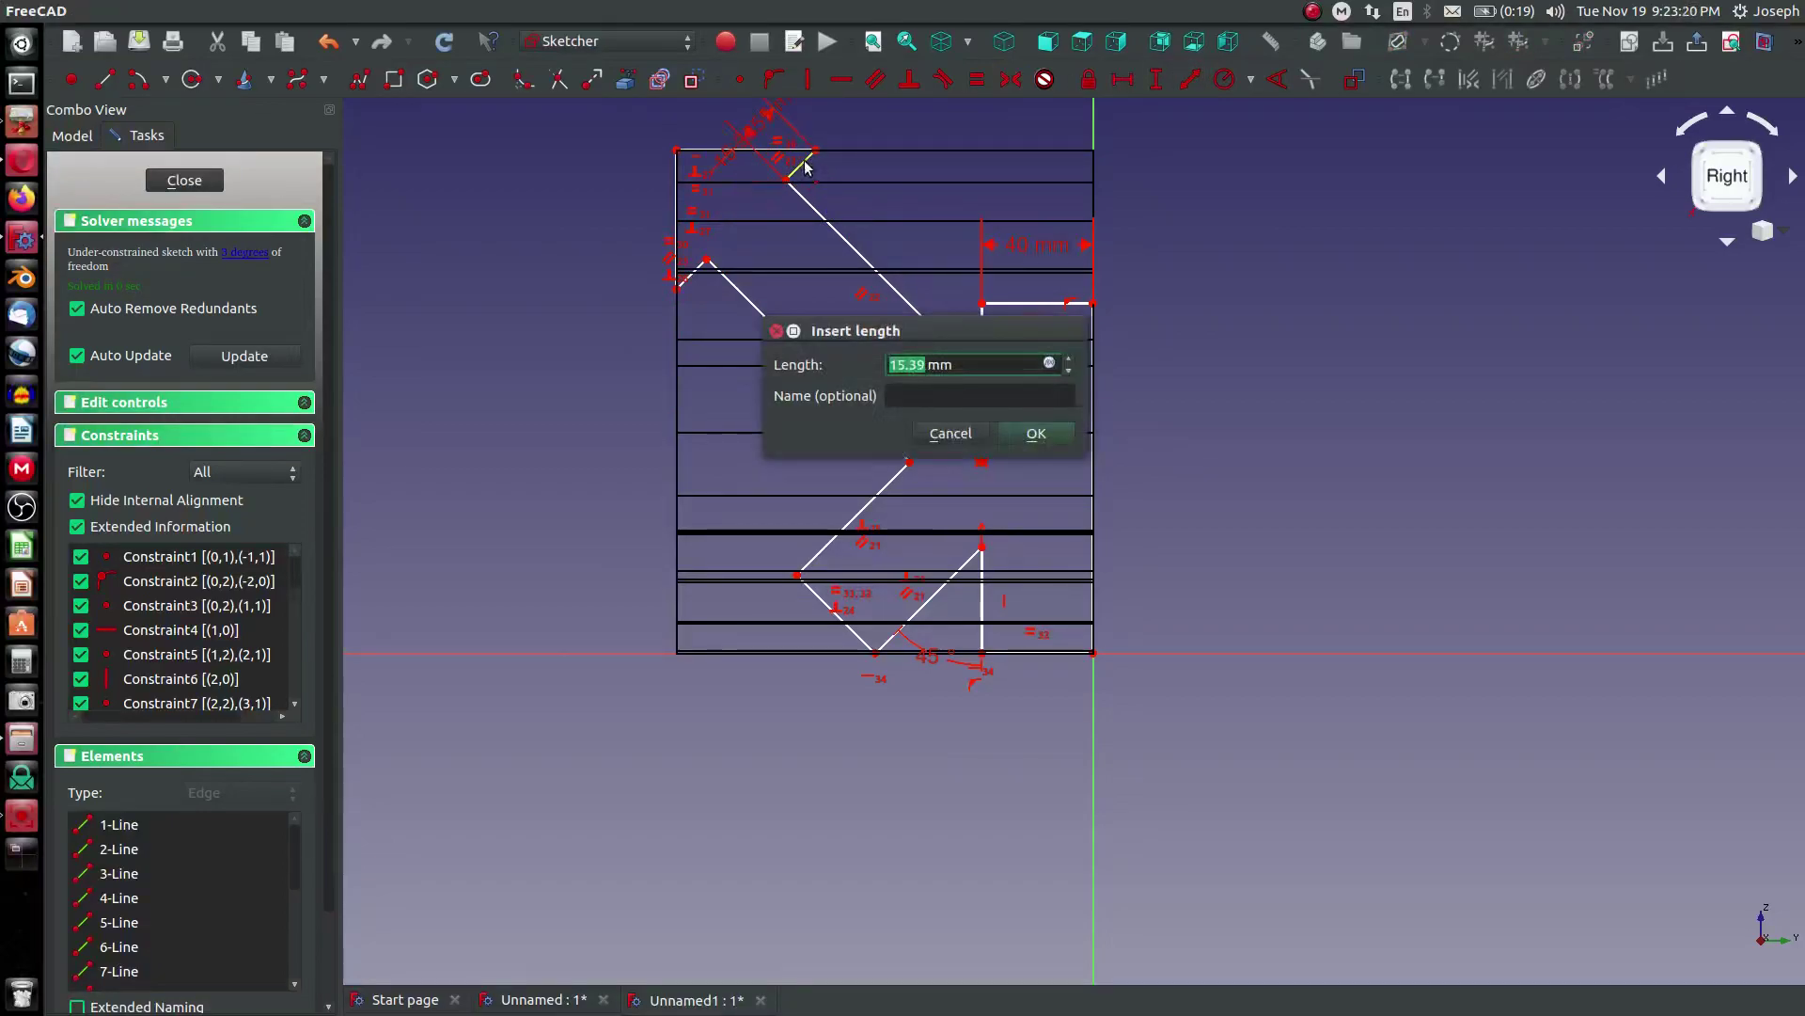
key("Return")
right_click(796, 779)
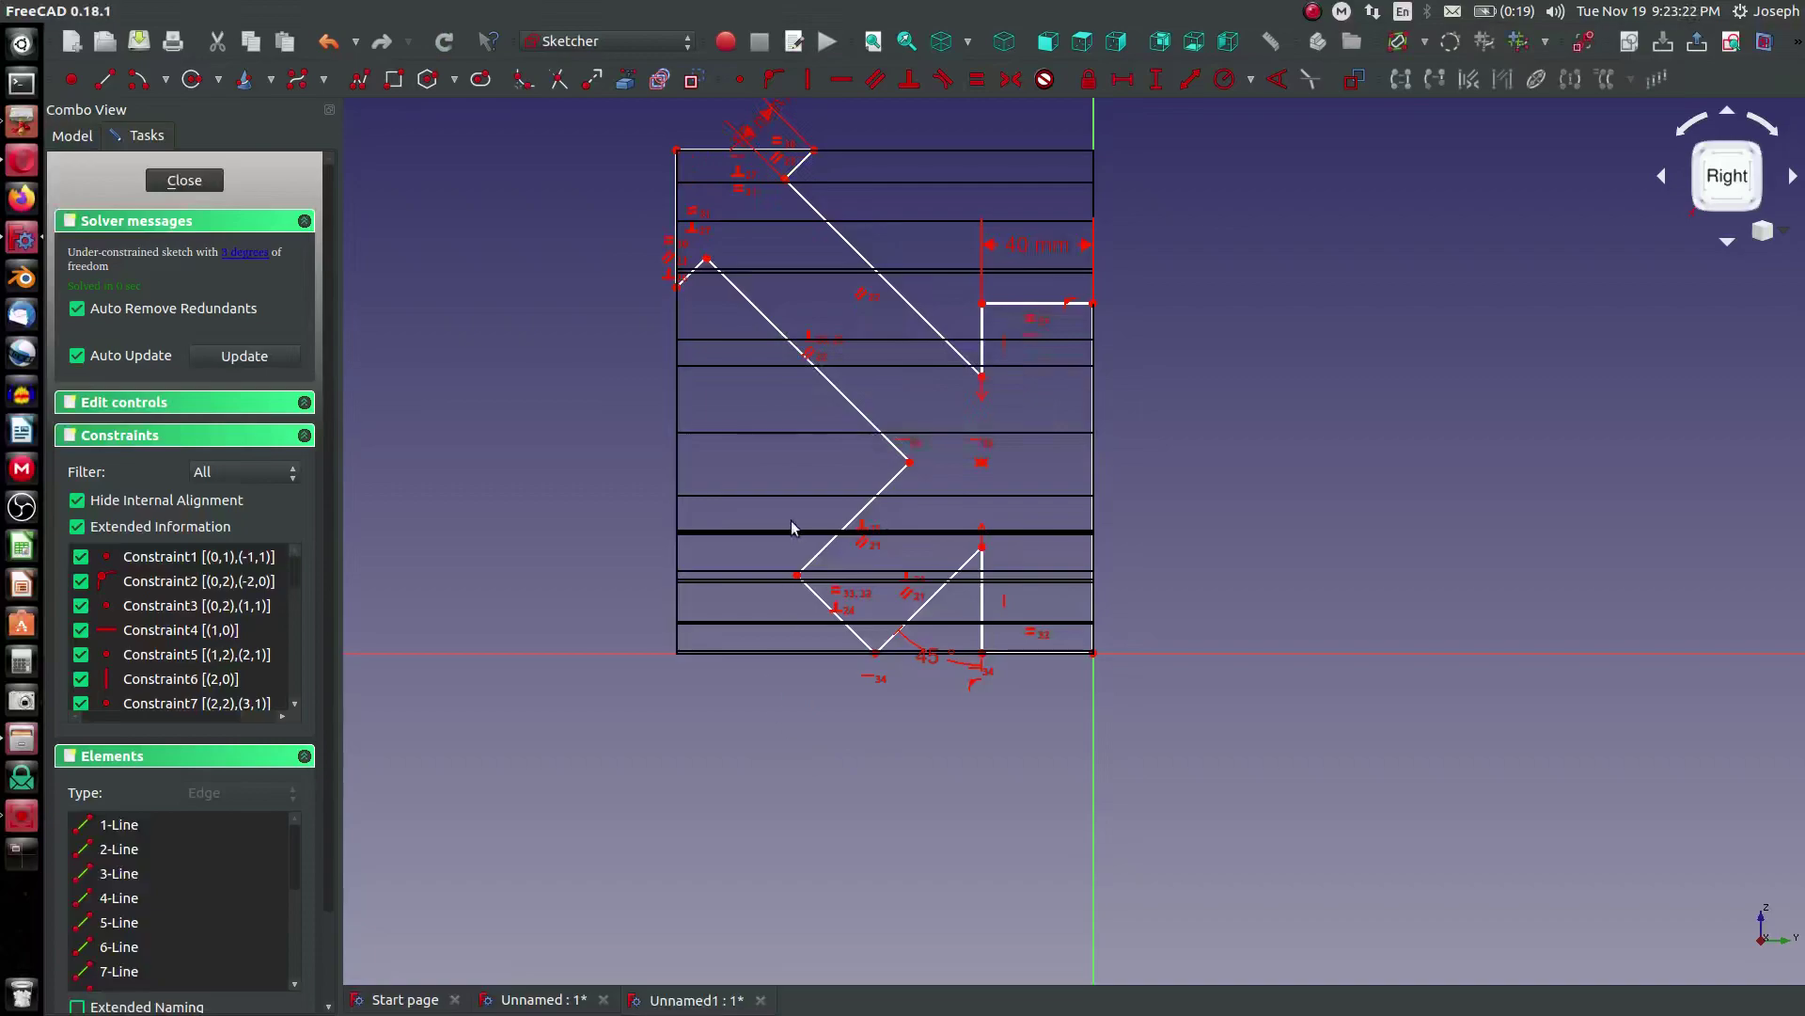
Step: Shift the leg's upper end corner slightly and make the stem's two inner vertical edges equal in length
mouse_move(798, 571)
left_mouse_down()
mouse_move(828, 563)
mouse_move(729, 555)
mouse_move(781, 552)
mouse_move(808, 576)
left_mouse_up()
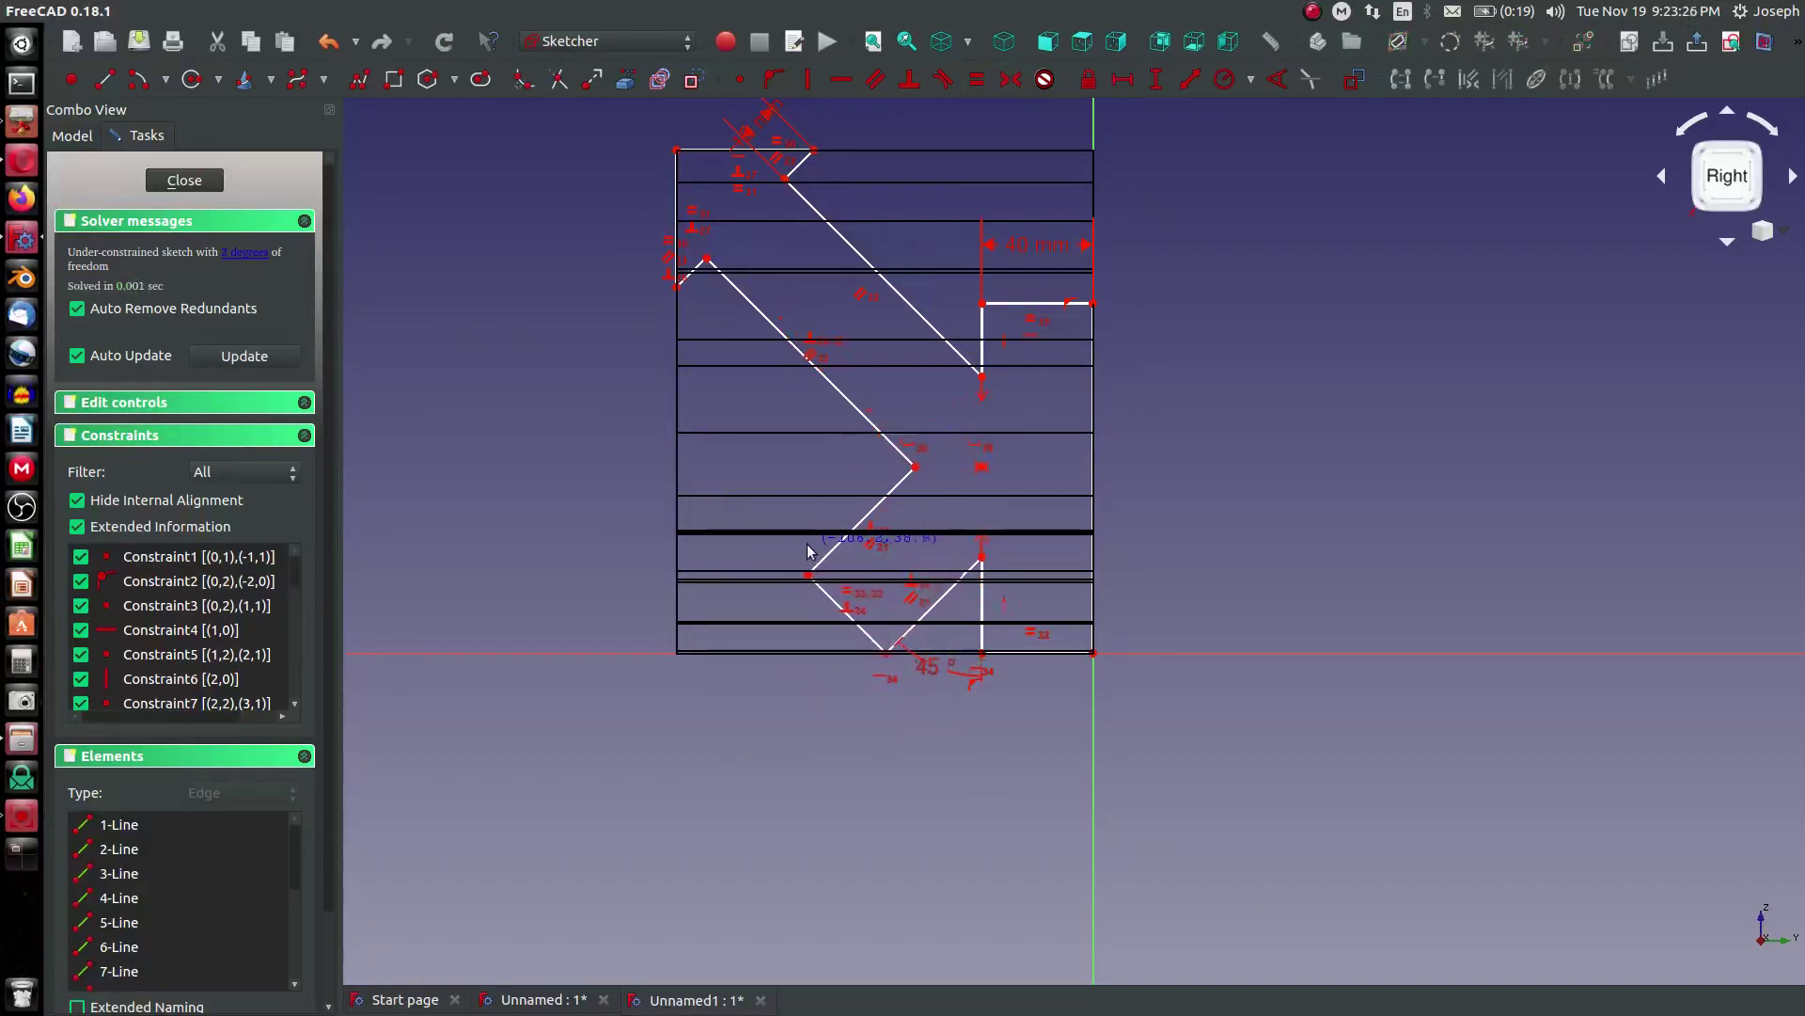
left_click(980, 597)
left_click(980, 333)
key("e")
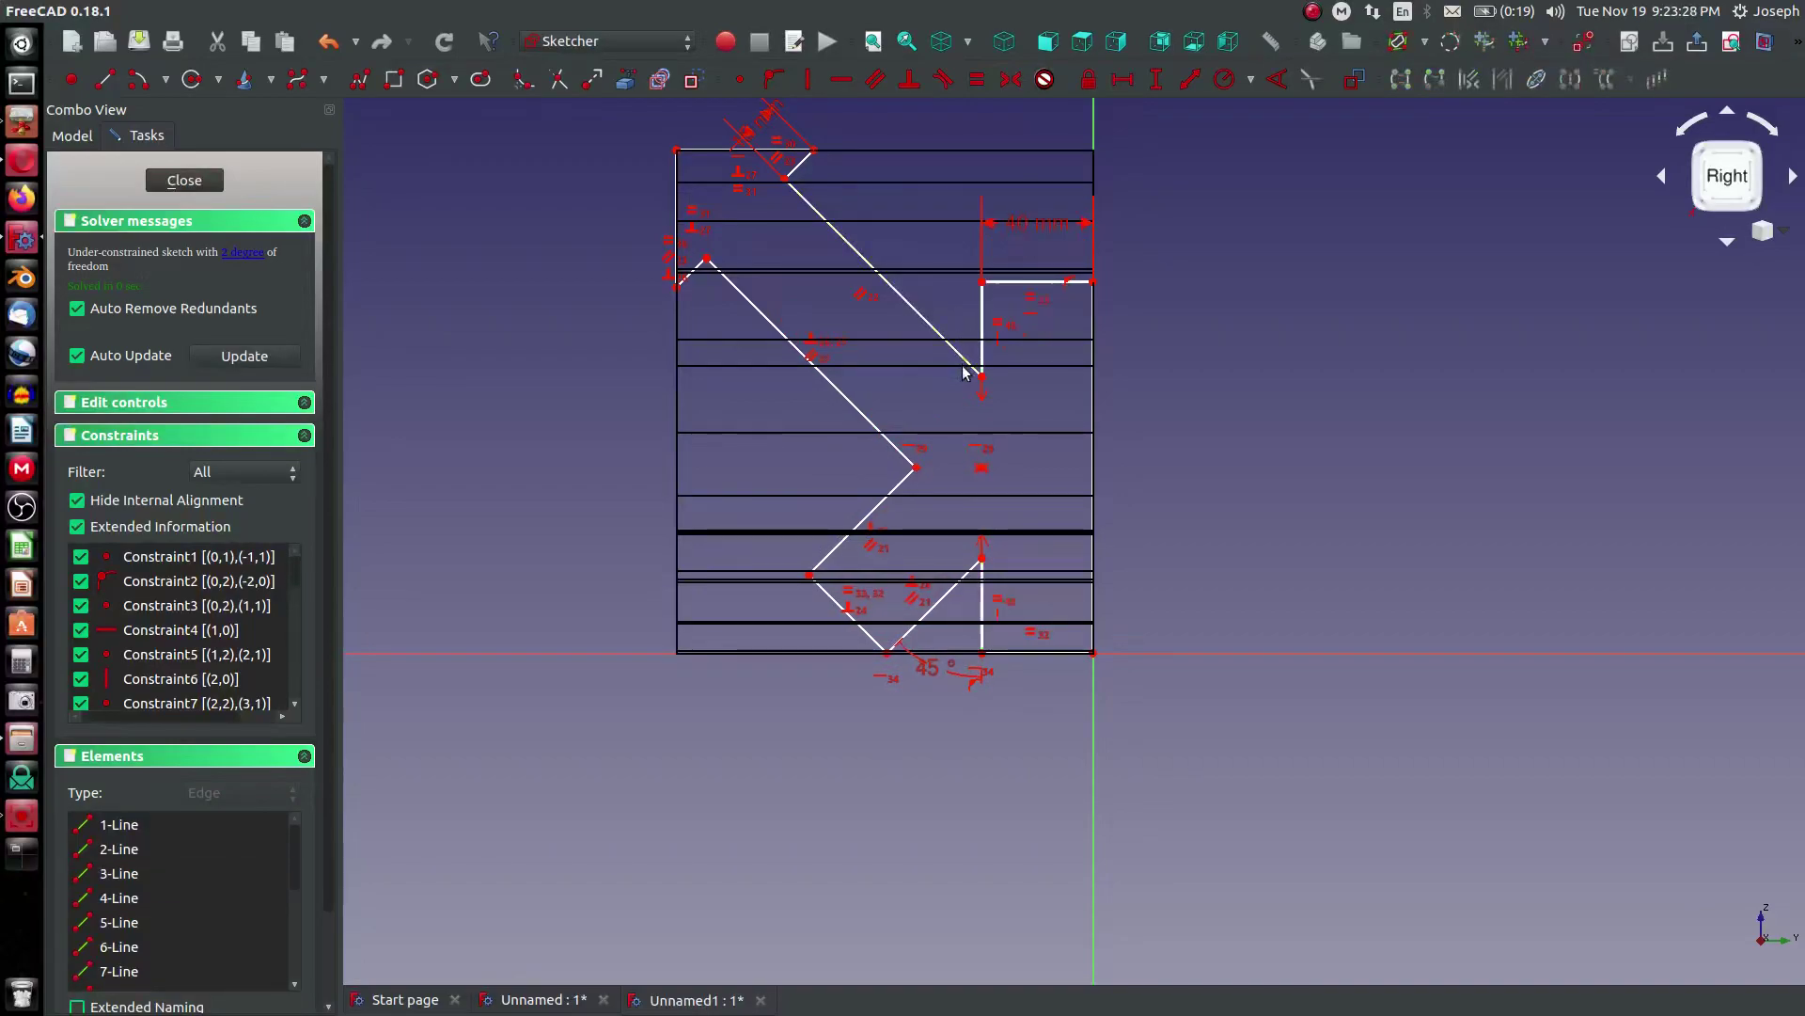
Step: Adjust the stem's upper corner and set the height of the stem's outer vertical edge to 135 mm
mouse_move(984, 286)
left_mouse_down()
mouse_move(987, 203)
mouse_move(998, 280)
left_mouse_up()
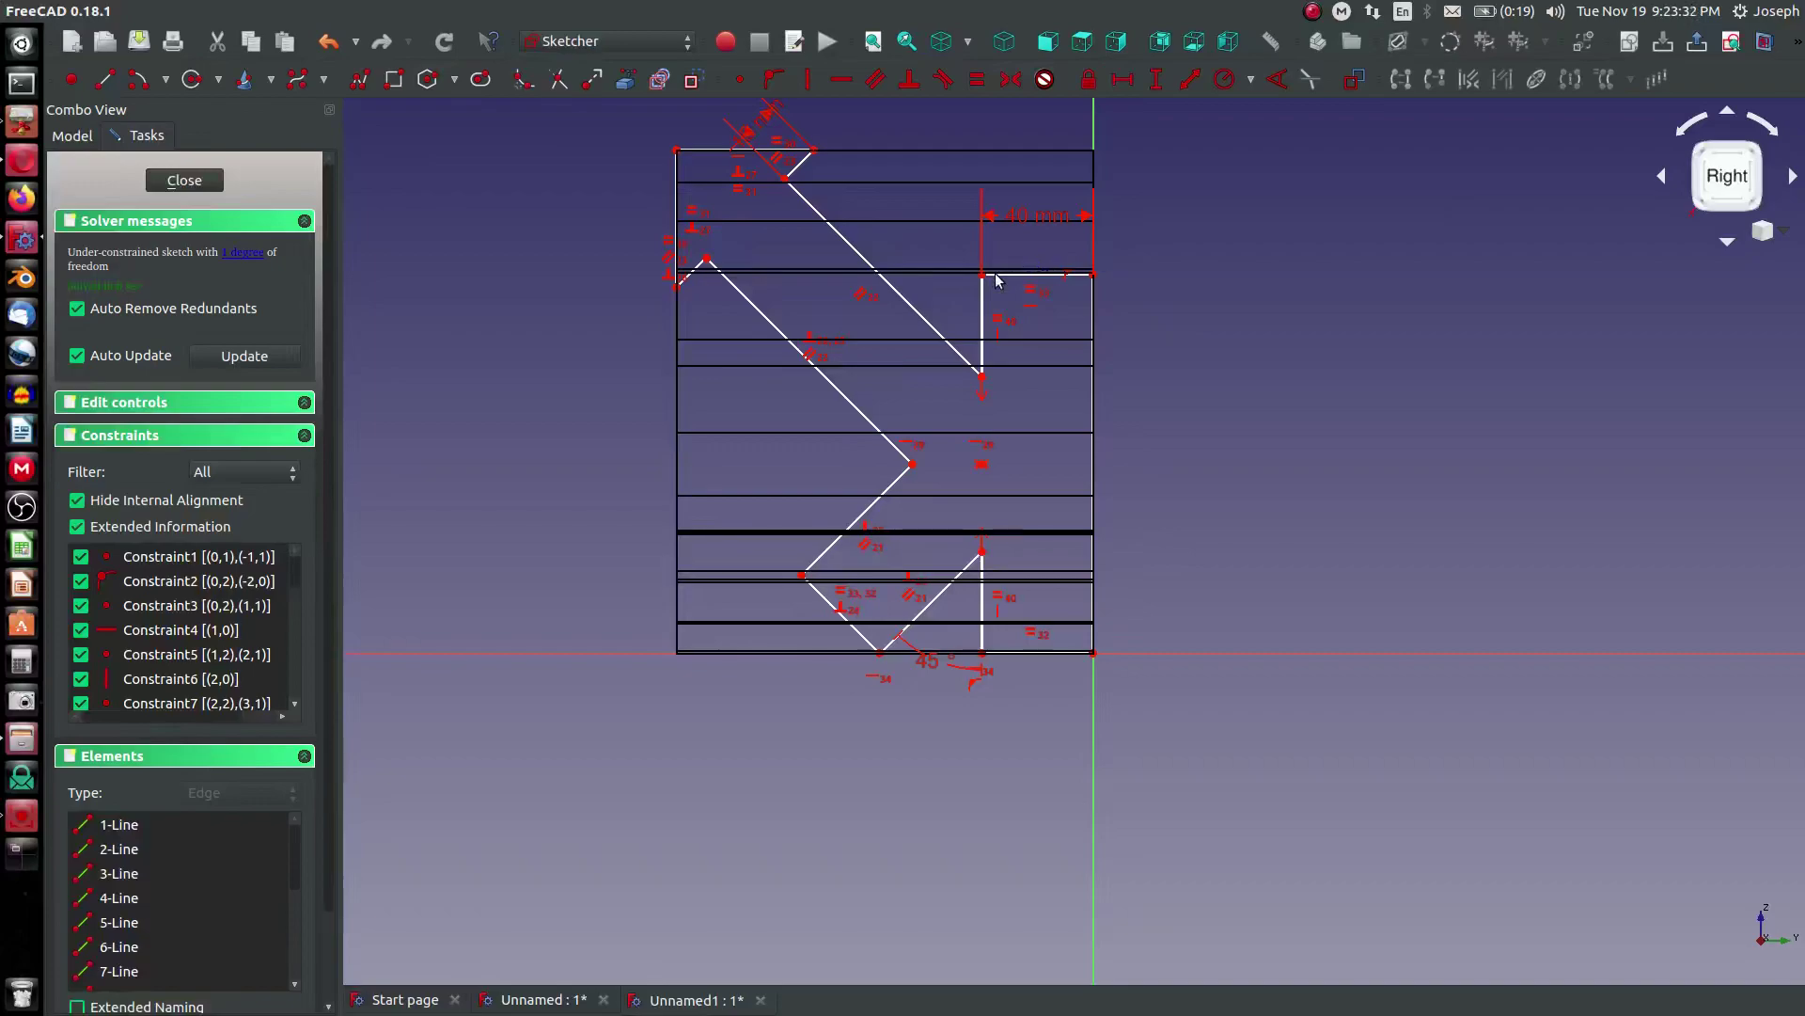
left_click(1098, 344)
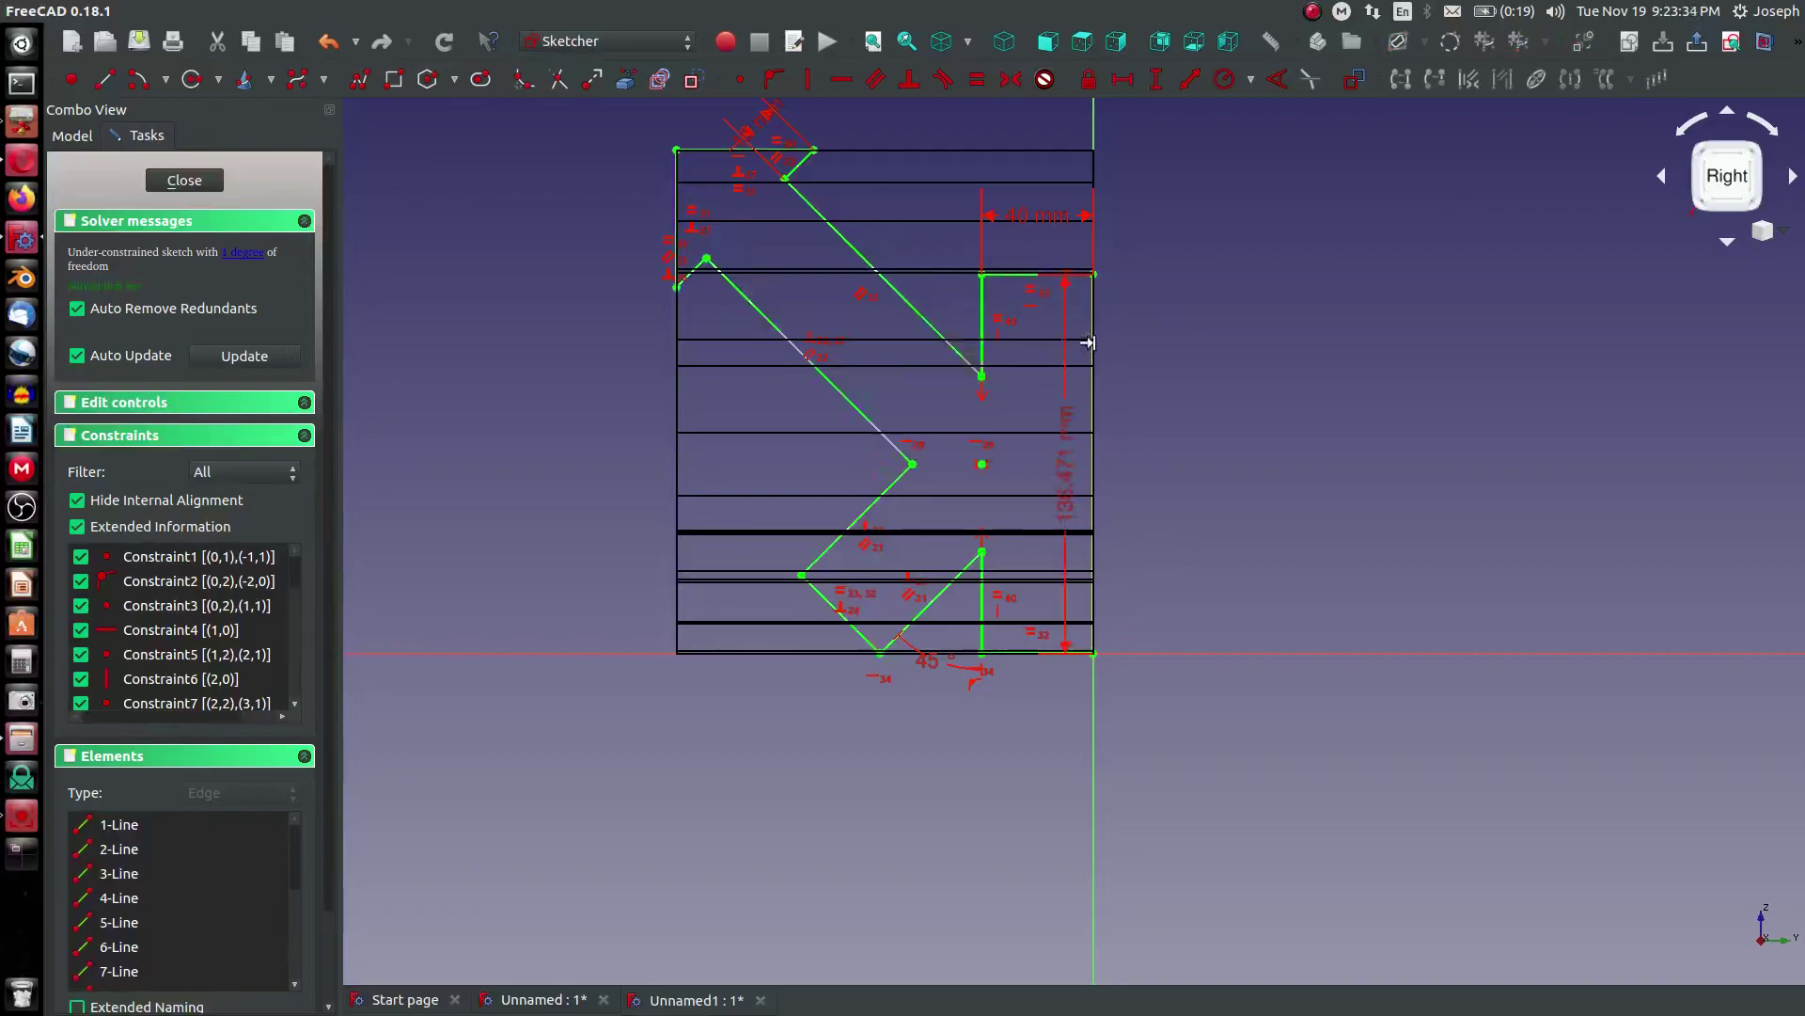
type("13")
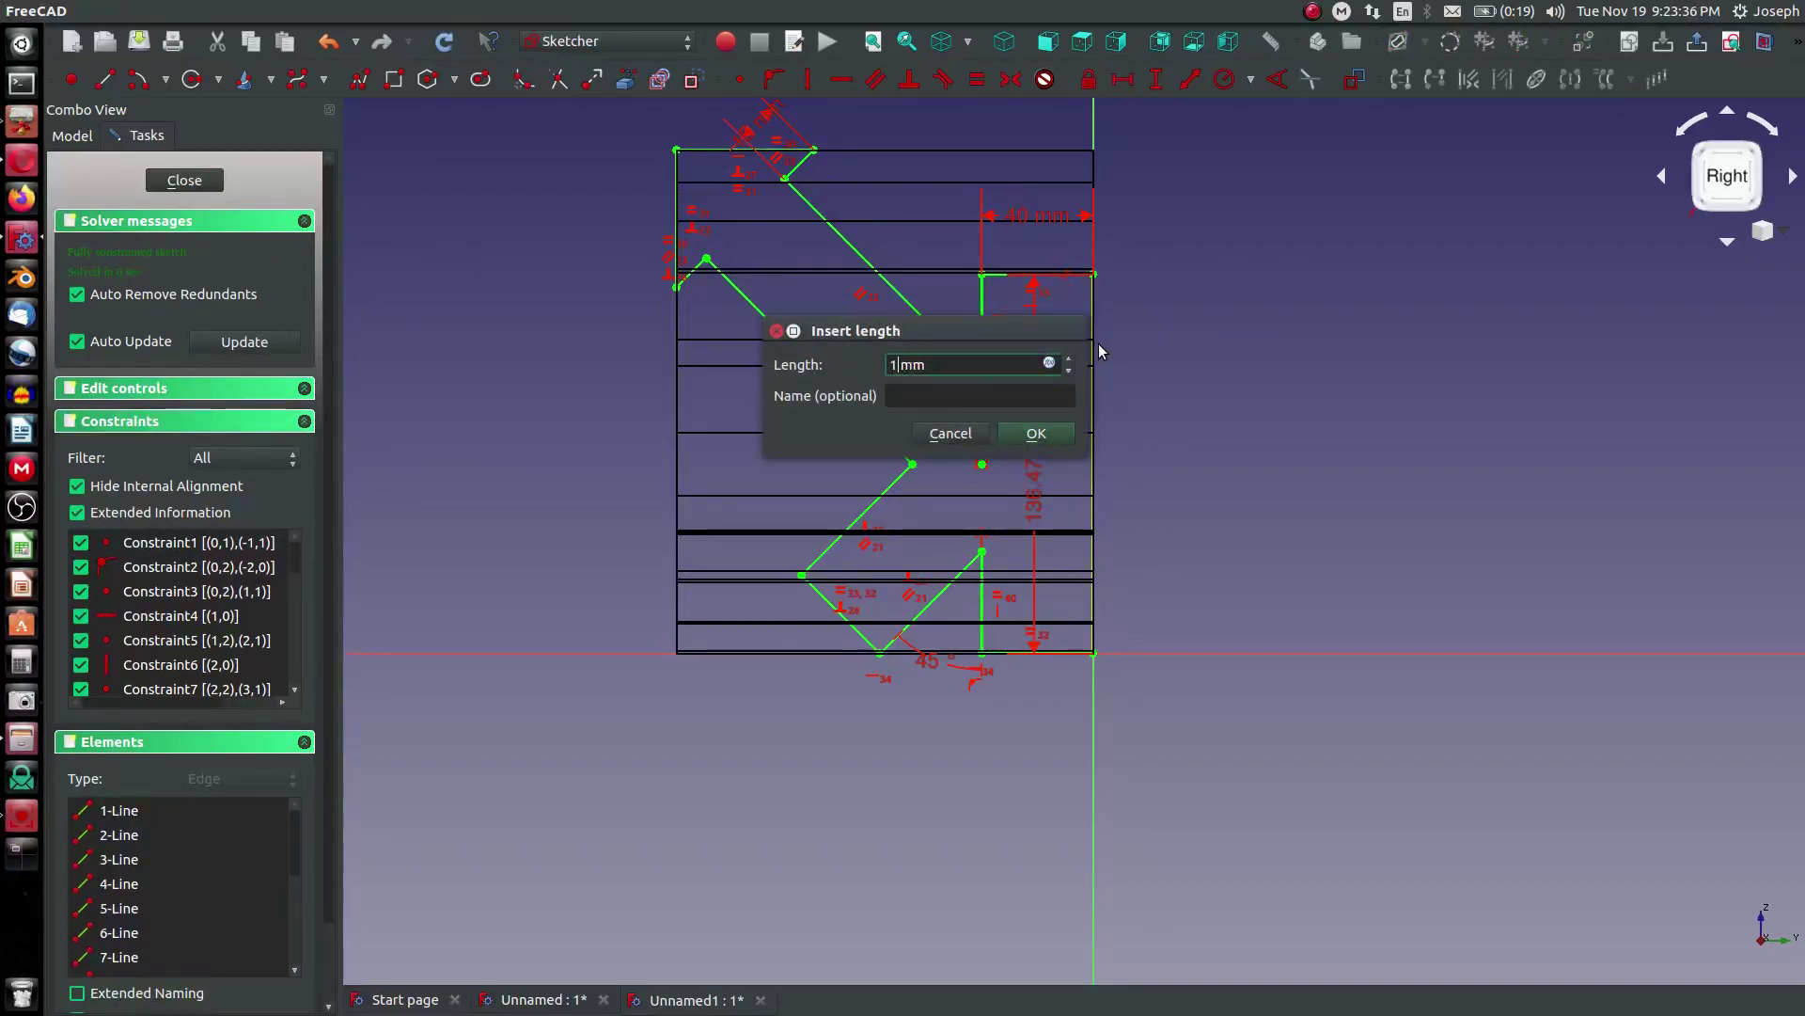
type("5")
key("Return")
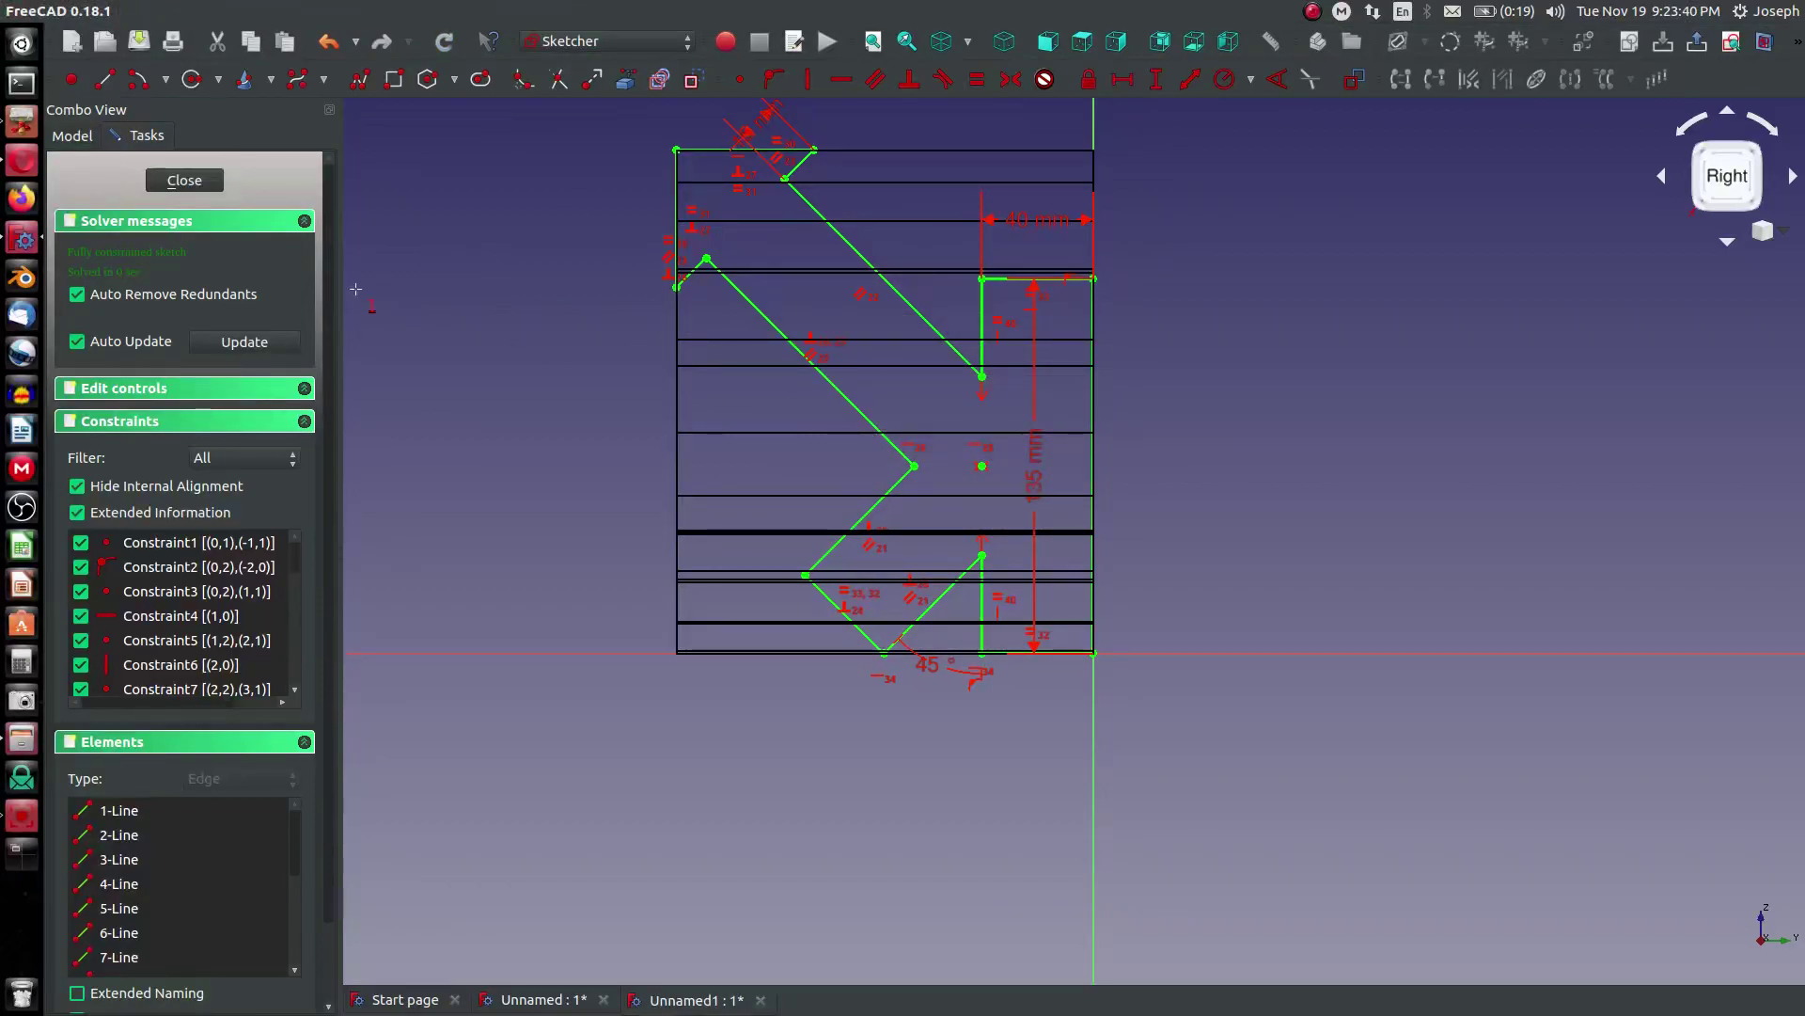
Step: Close the fully constrained K sketch and show the model in isometric view
left_click(211, 185)
scroll(906, 357, "down", 8)
mouse_move(855, 296)
middle_mouse_down()
mouse_move(847, 320)
mouse_move(1057, 241)
middle_mouse_up()
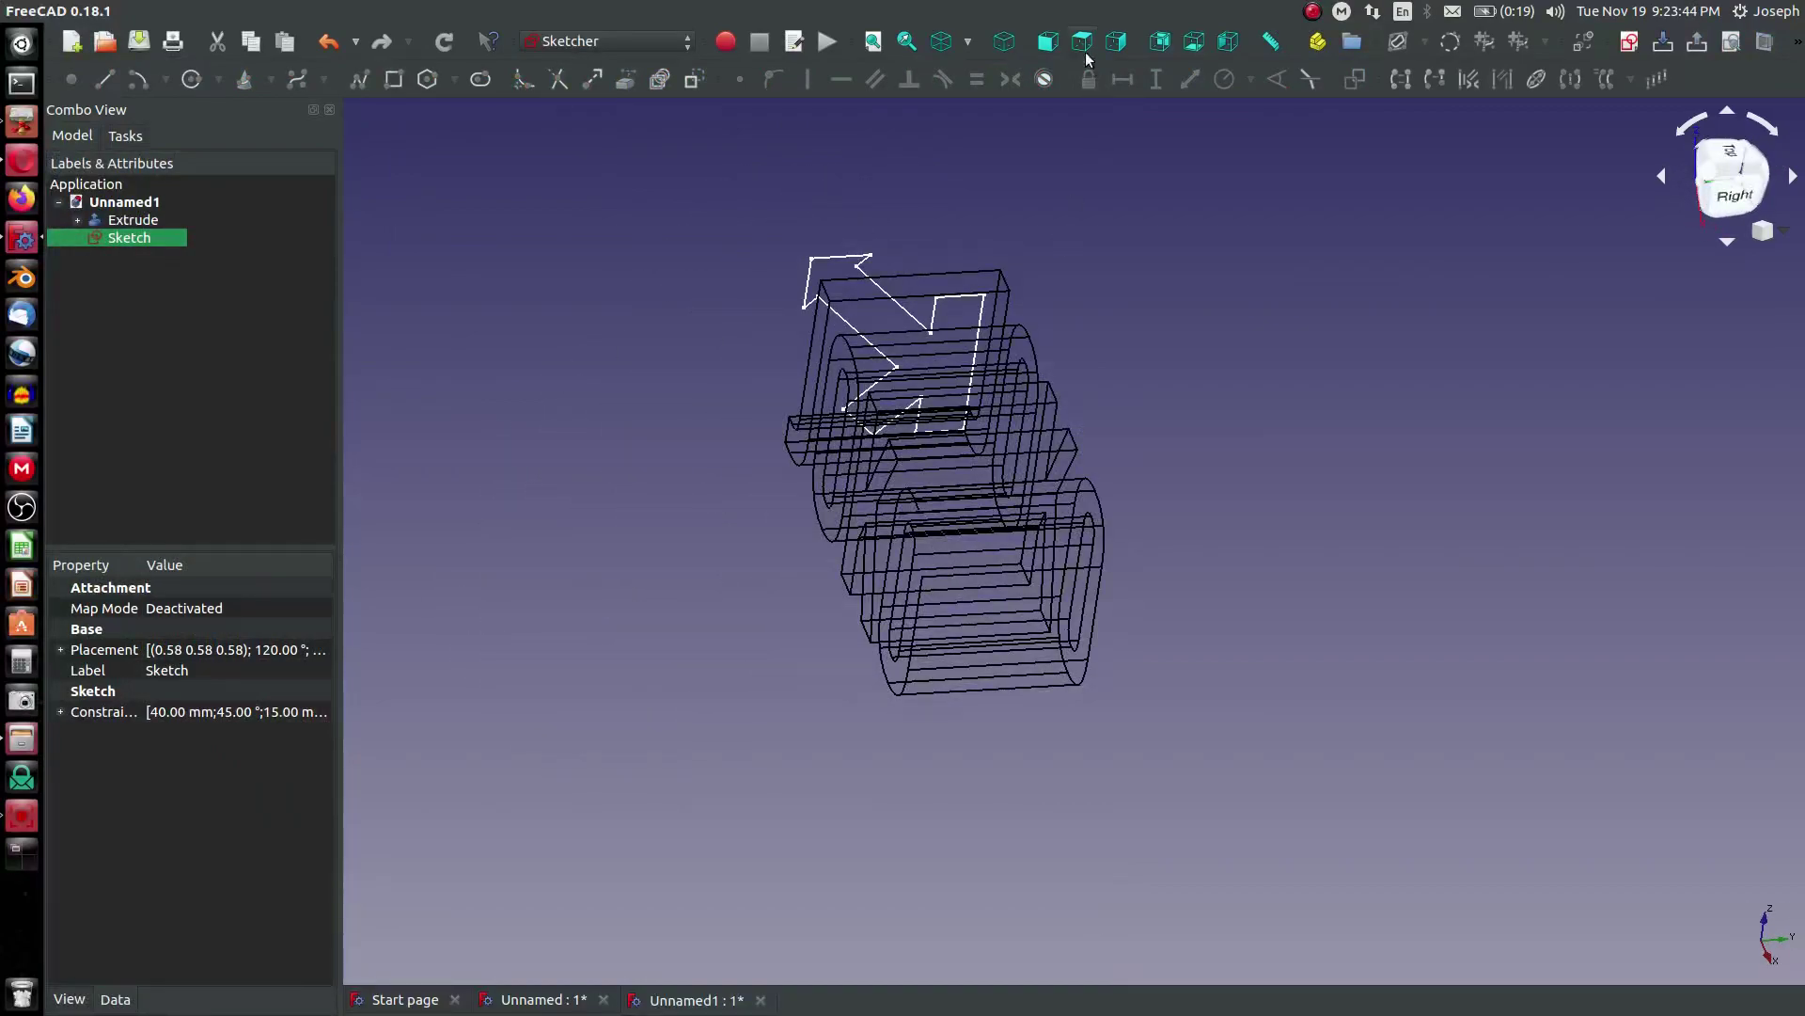
left_click(1004, 42)
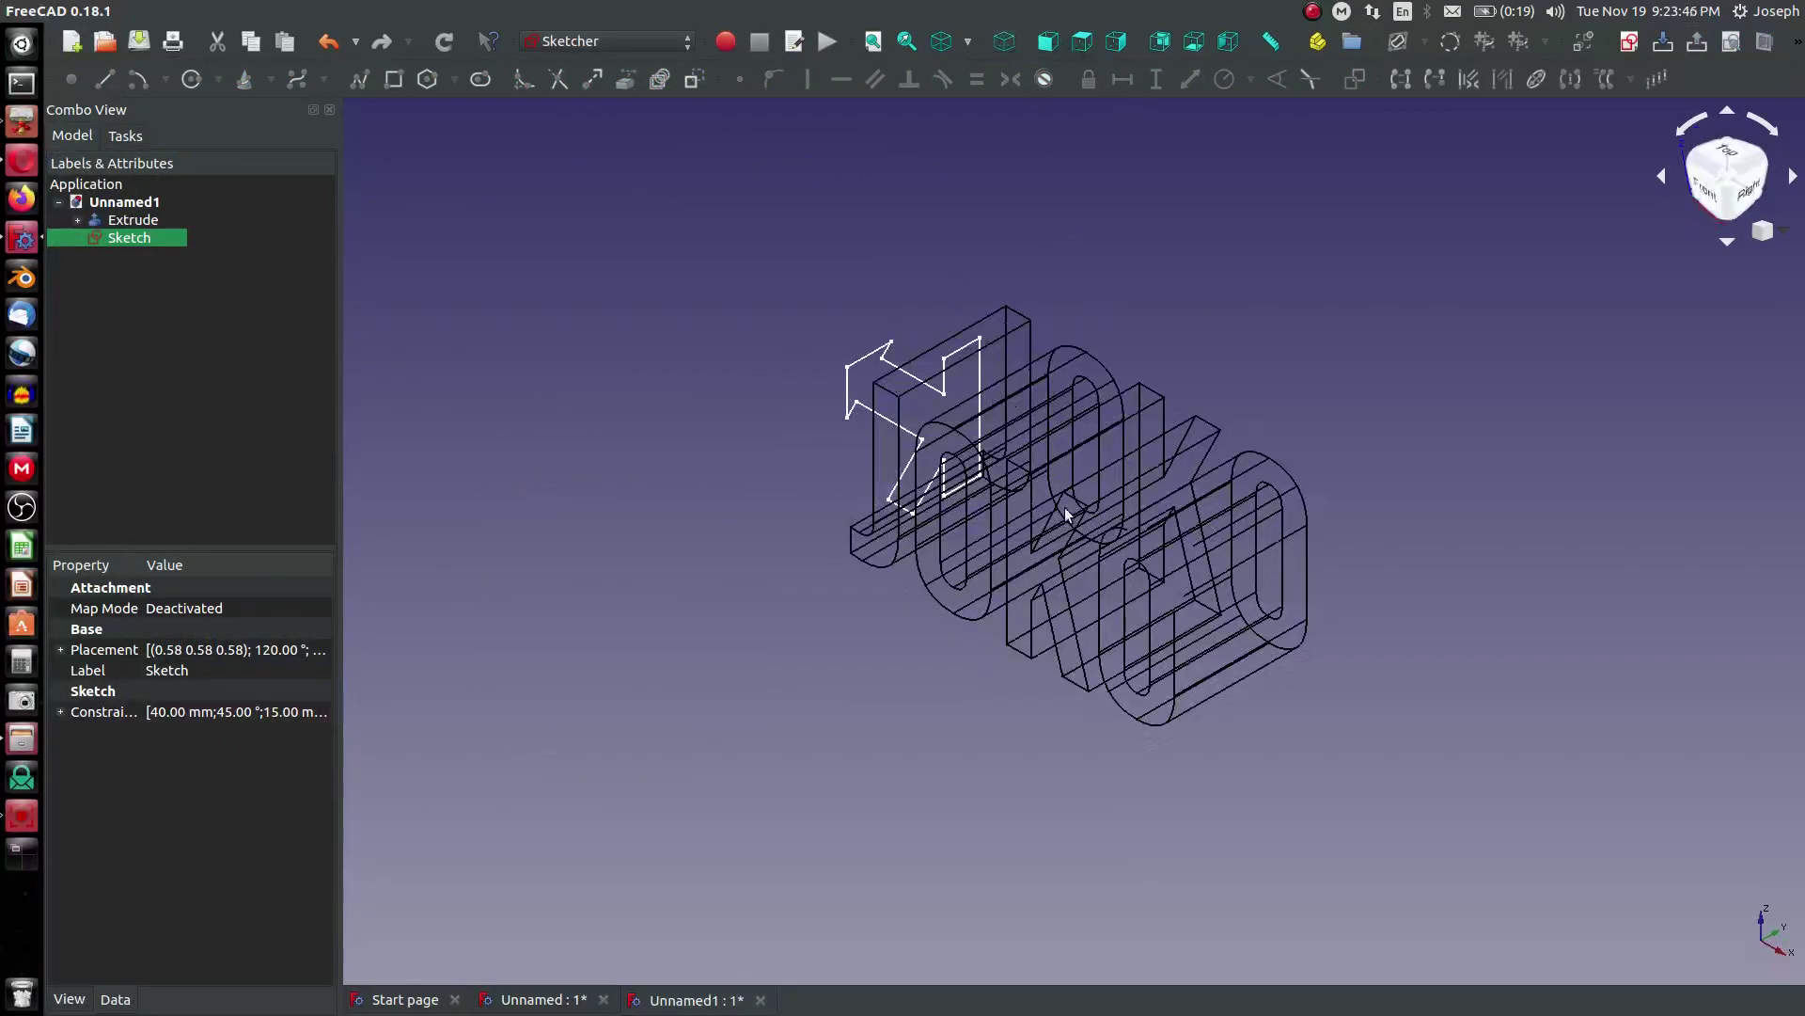
scroll(1010, 397, "up", 4)
scroll(1074, 526, "down", 4)
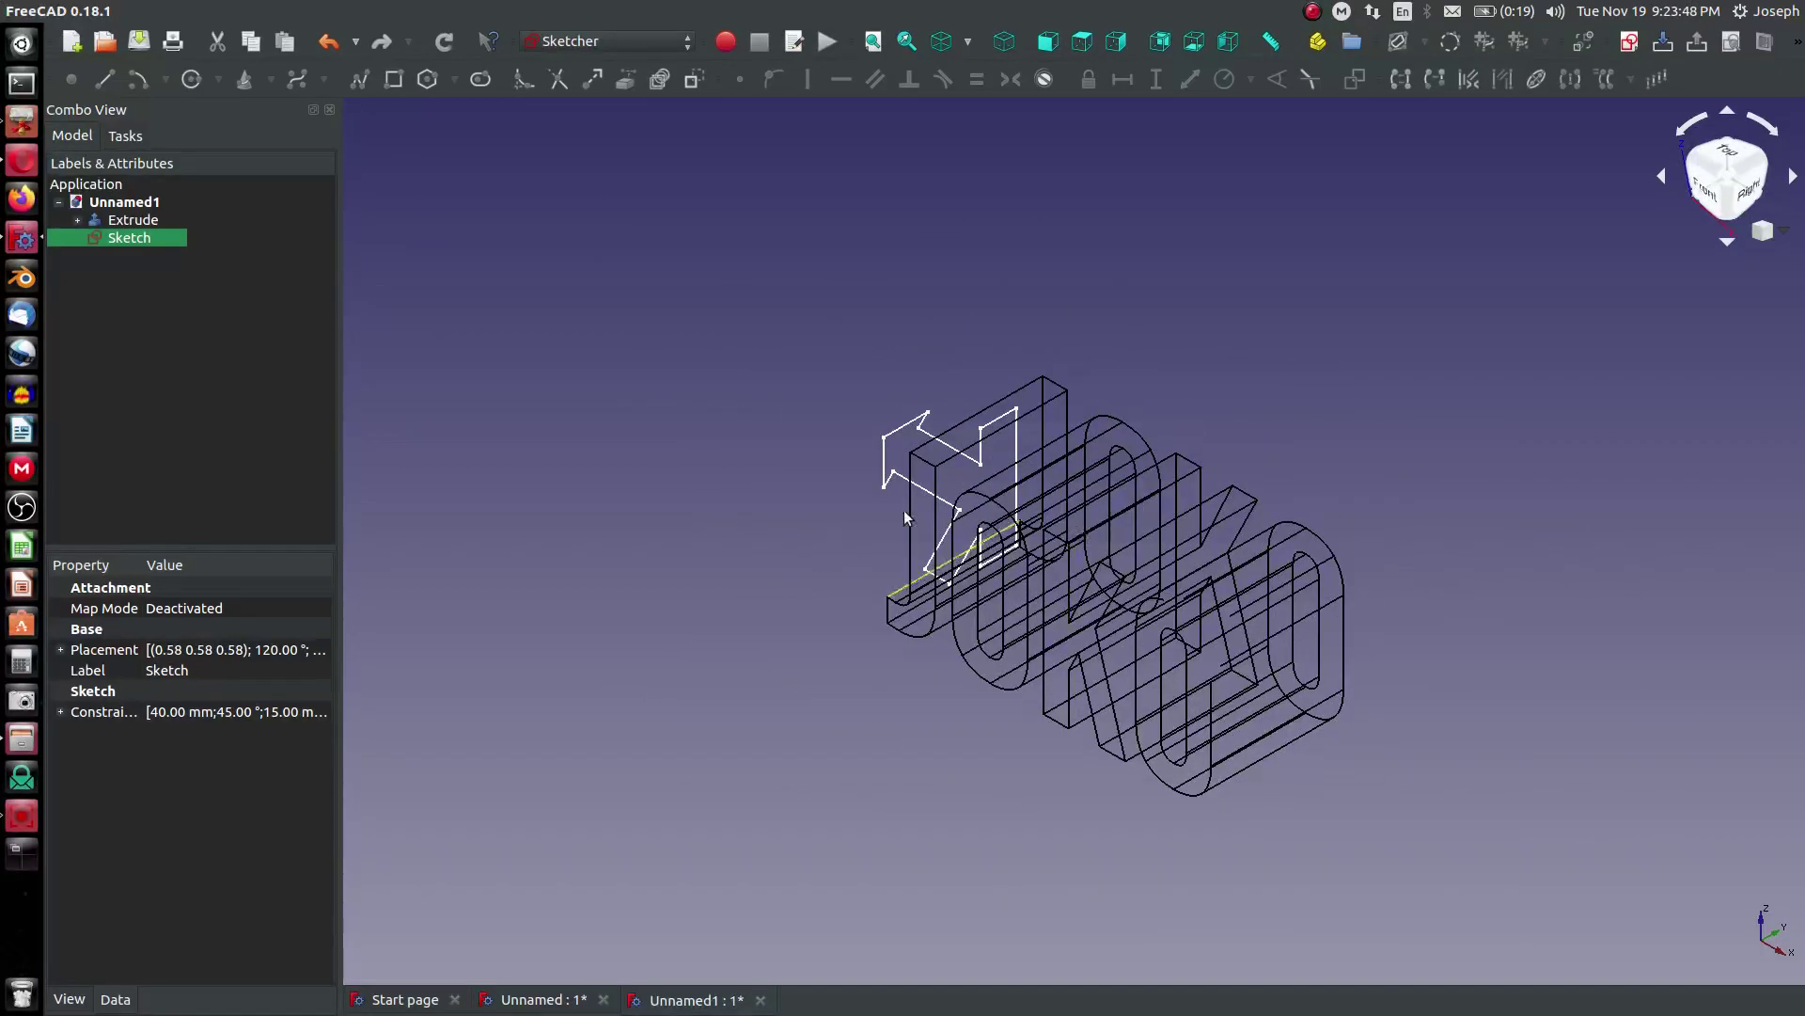
Step: Switch to the Part workbench and extrude the K sketch 400 mm along its normal as a solid
left_click(607, 40)
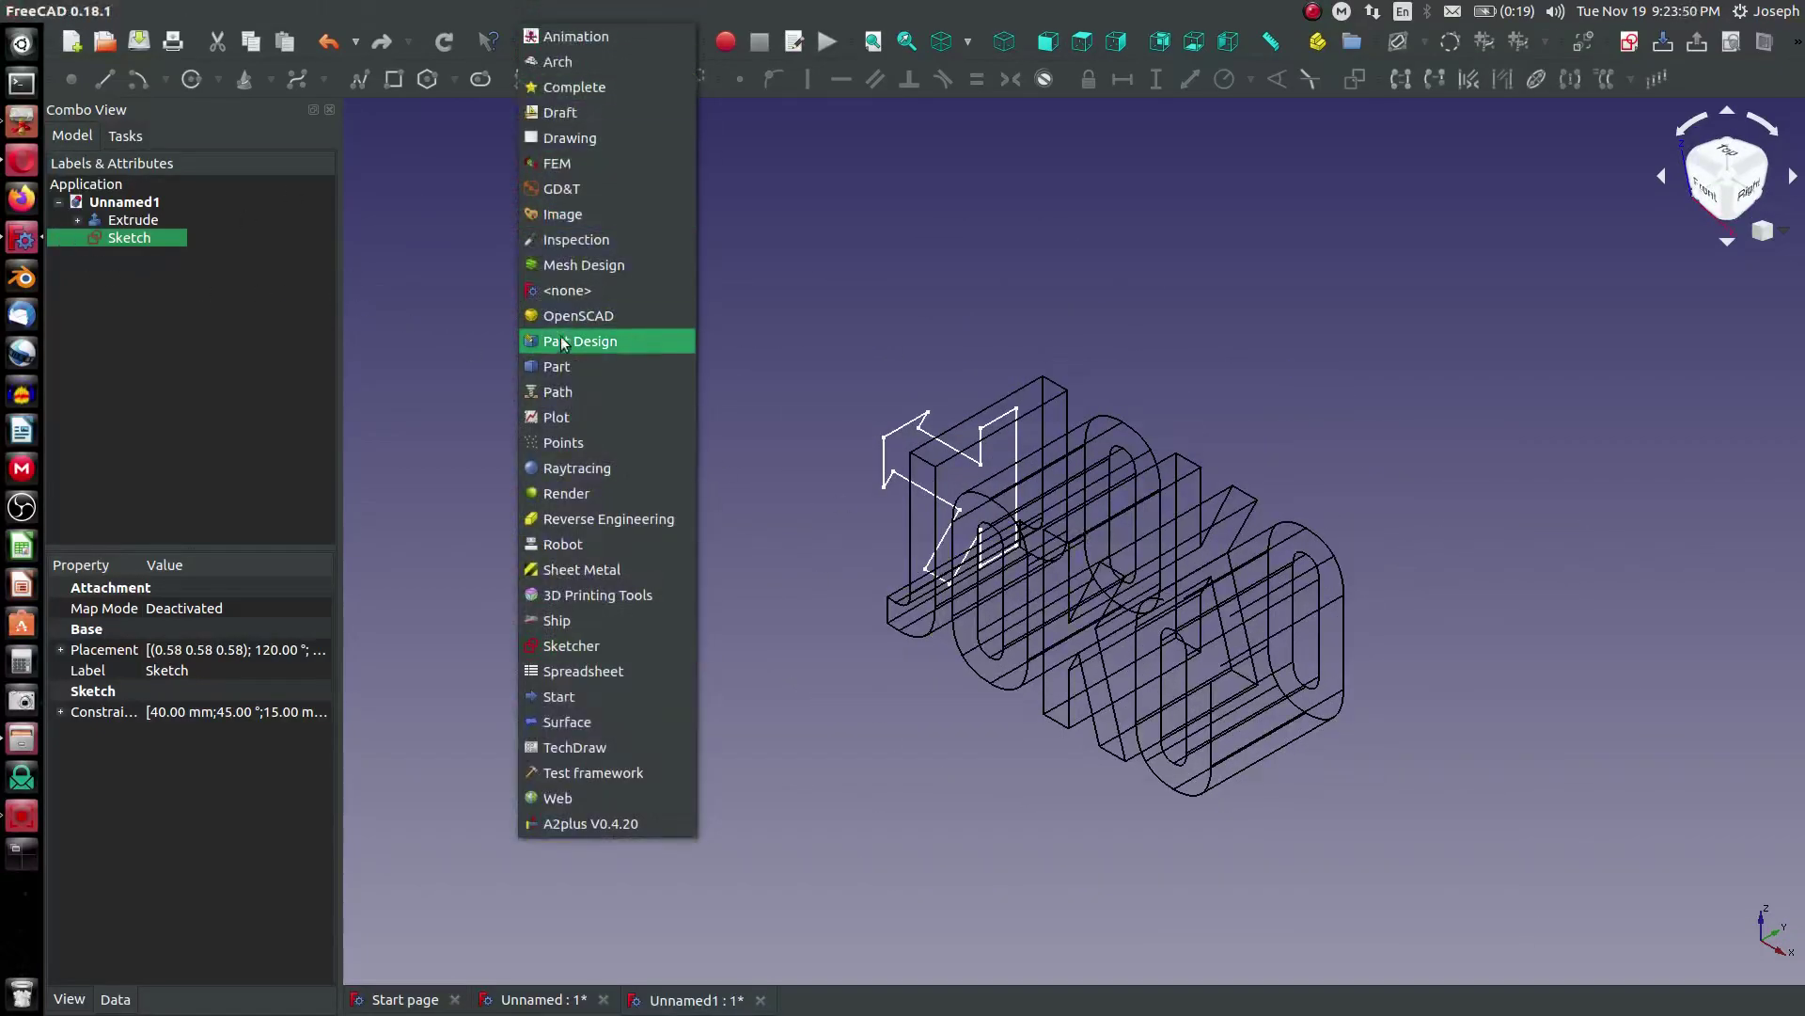
left_click(605, 358)
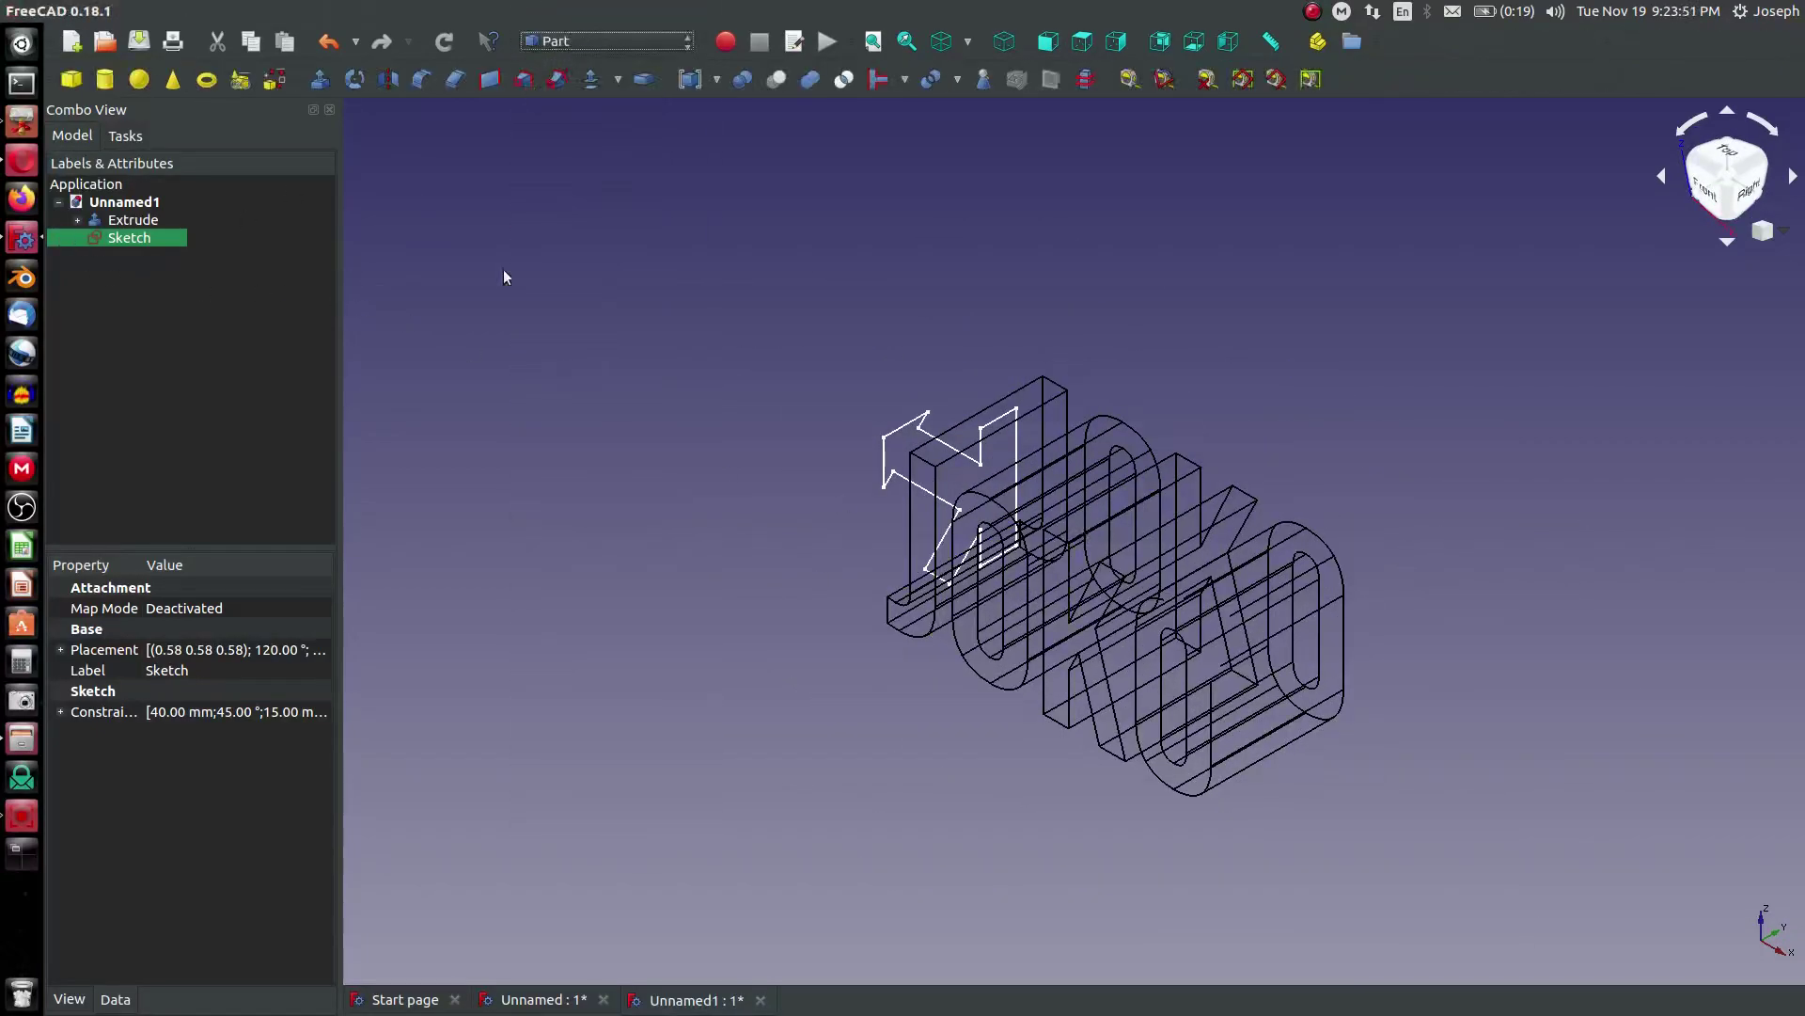
left_click(319, 79)
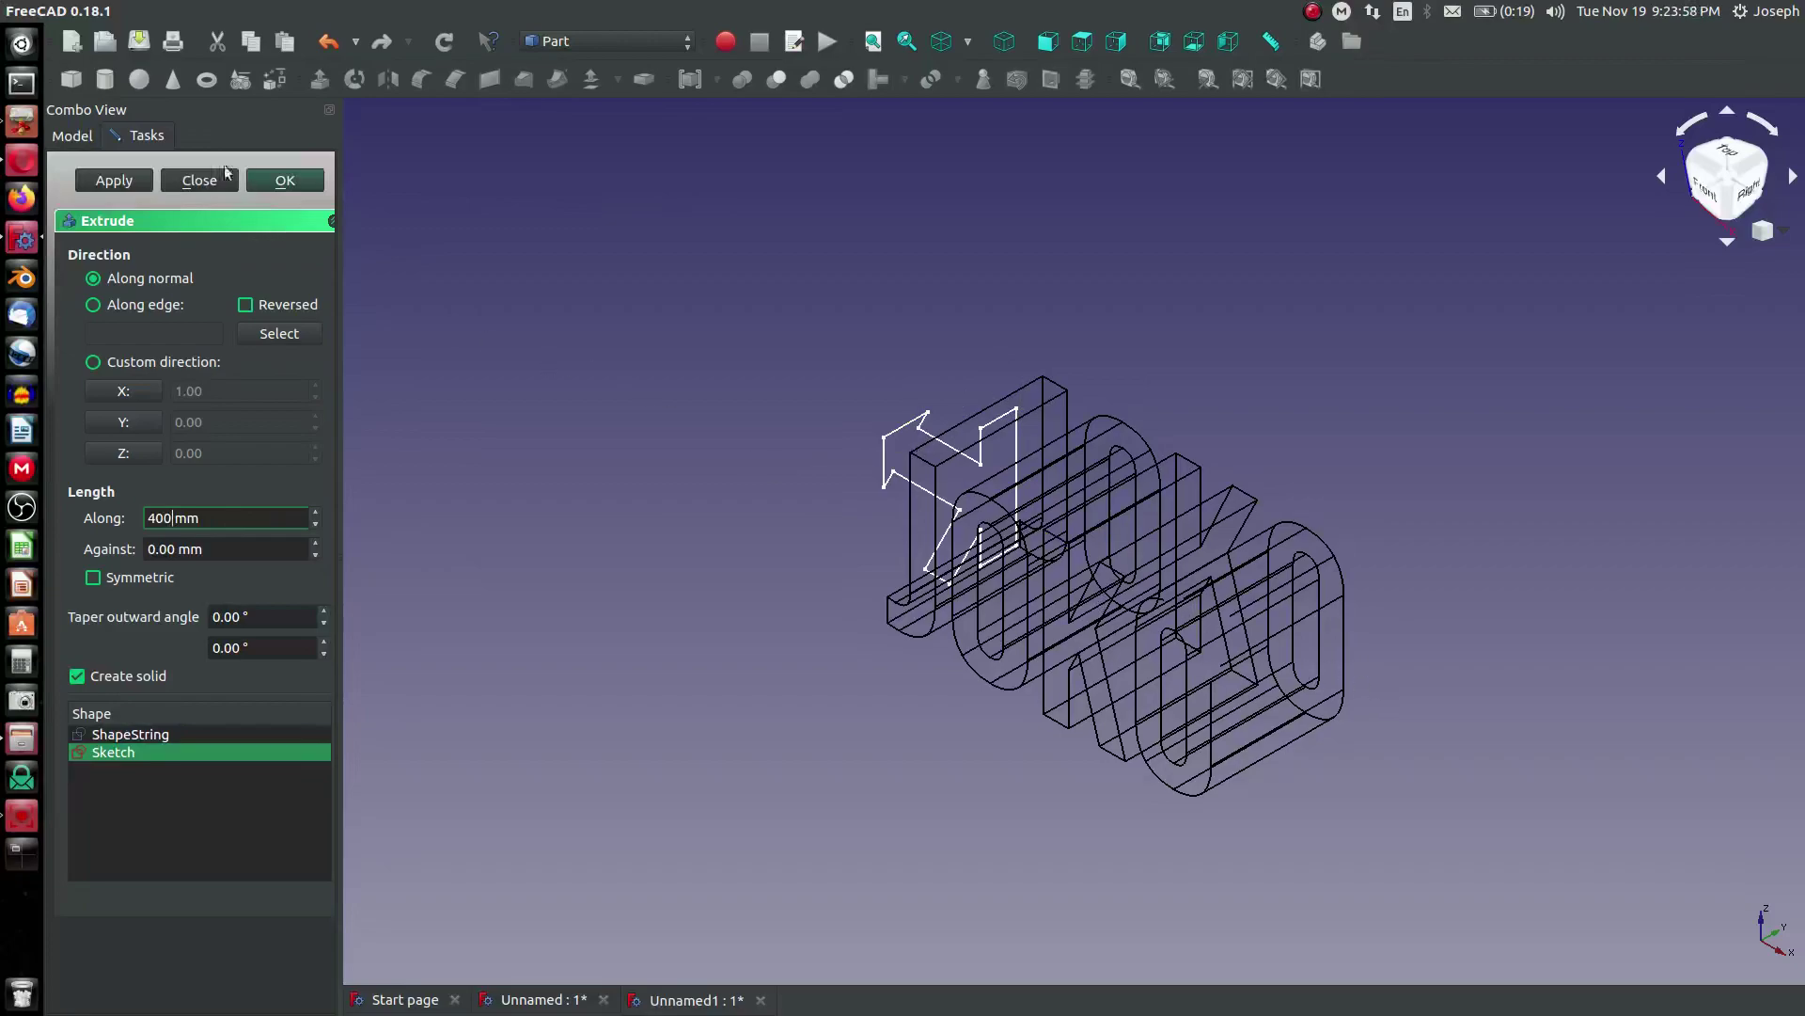
left_click(270, 183)
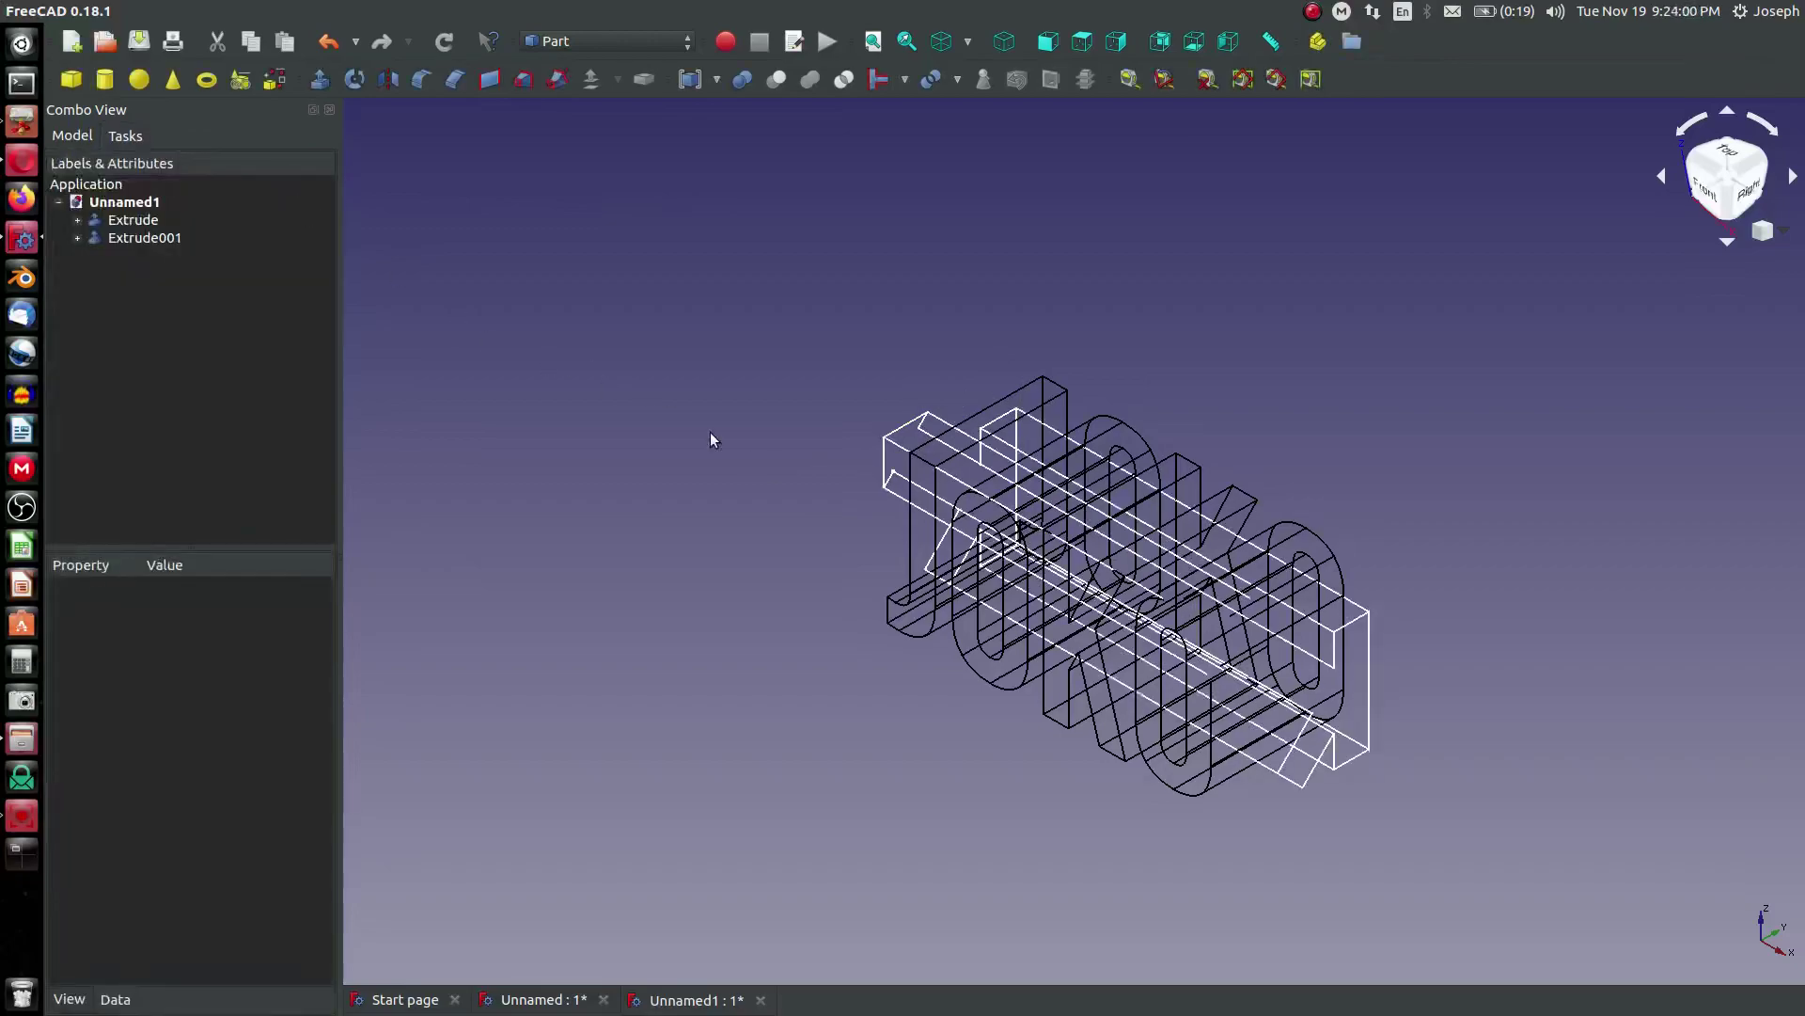
Step: Display both extrusions as shaded surfaces with visible edges
middle_click_drag(1354, 779, 1386, 818)
left_click(968, 40)
left_click(957, 99)
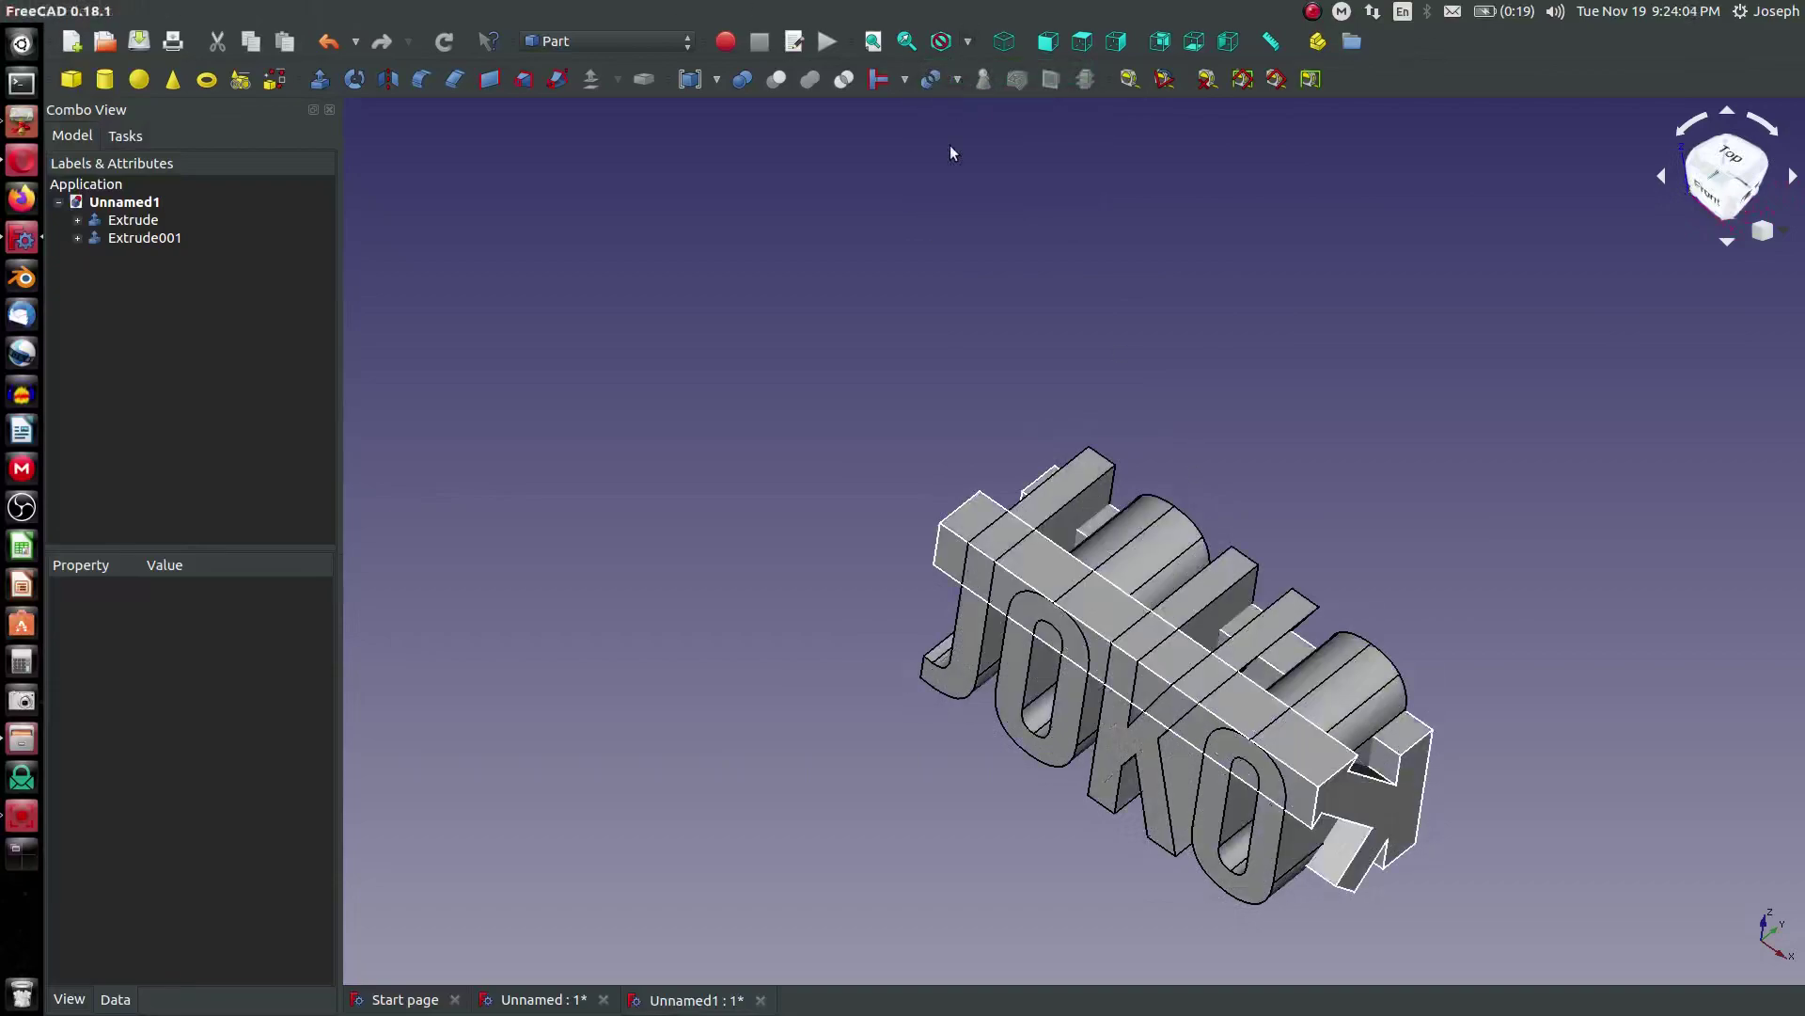
Step: Create the Boolean intersection of the JOKO text extrusion and the K-profile extrusion
middle_click_drag(1270, 915, 1432, 477)
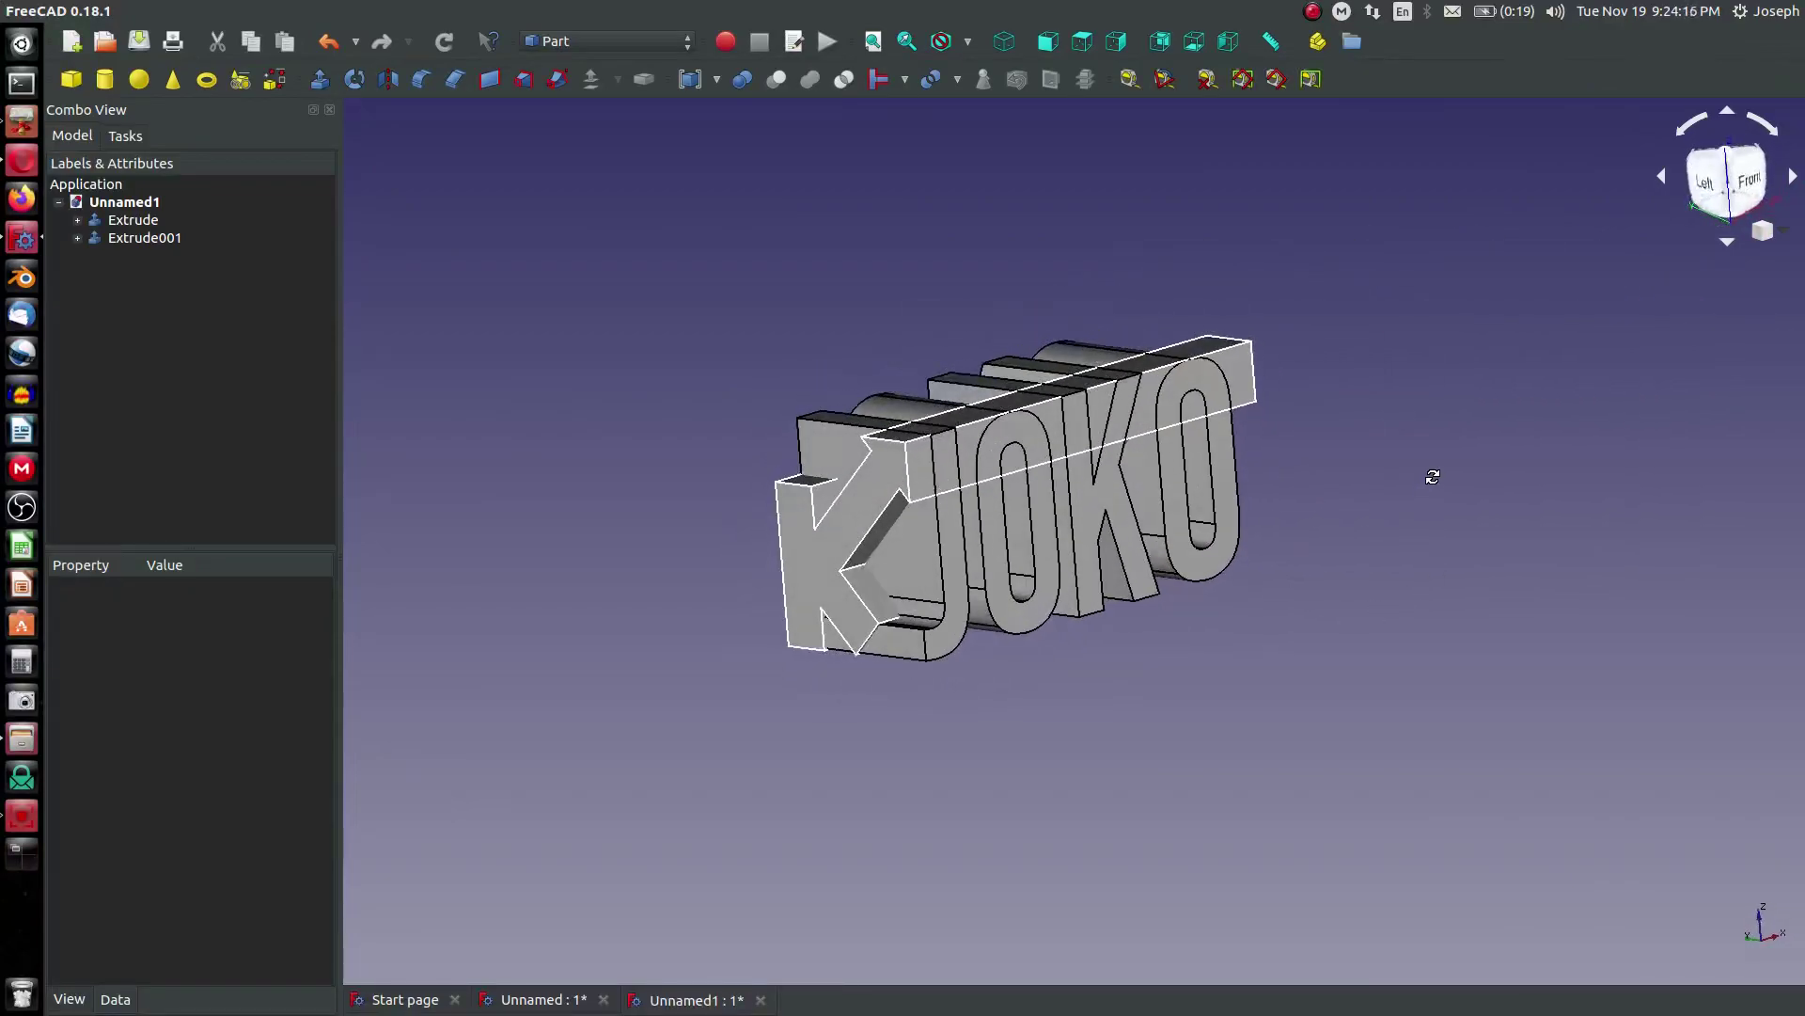
scroll(941, 491, "up", 2)
middle_click_drag(955, 479, 1015, 518)
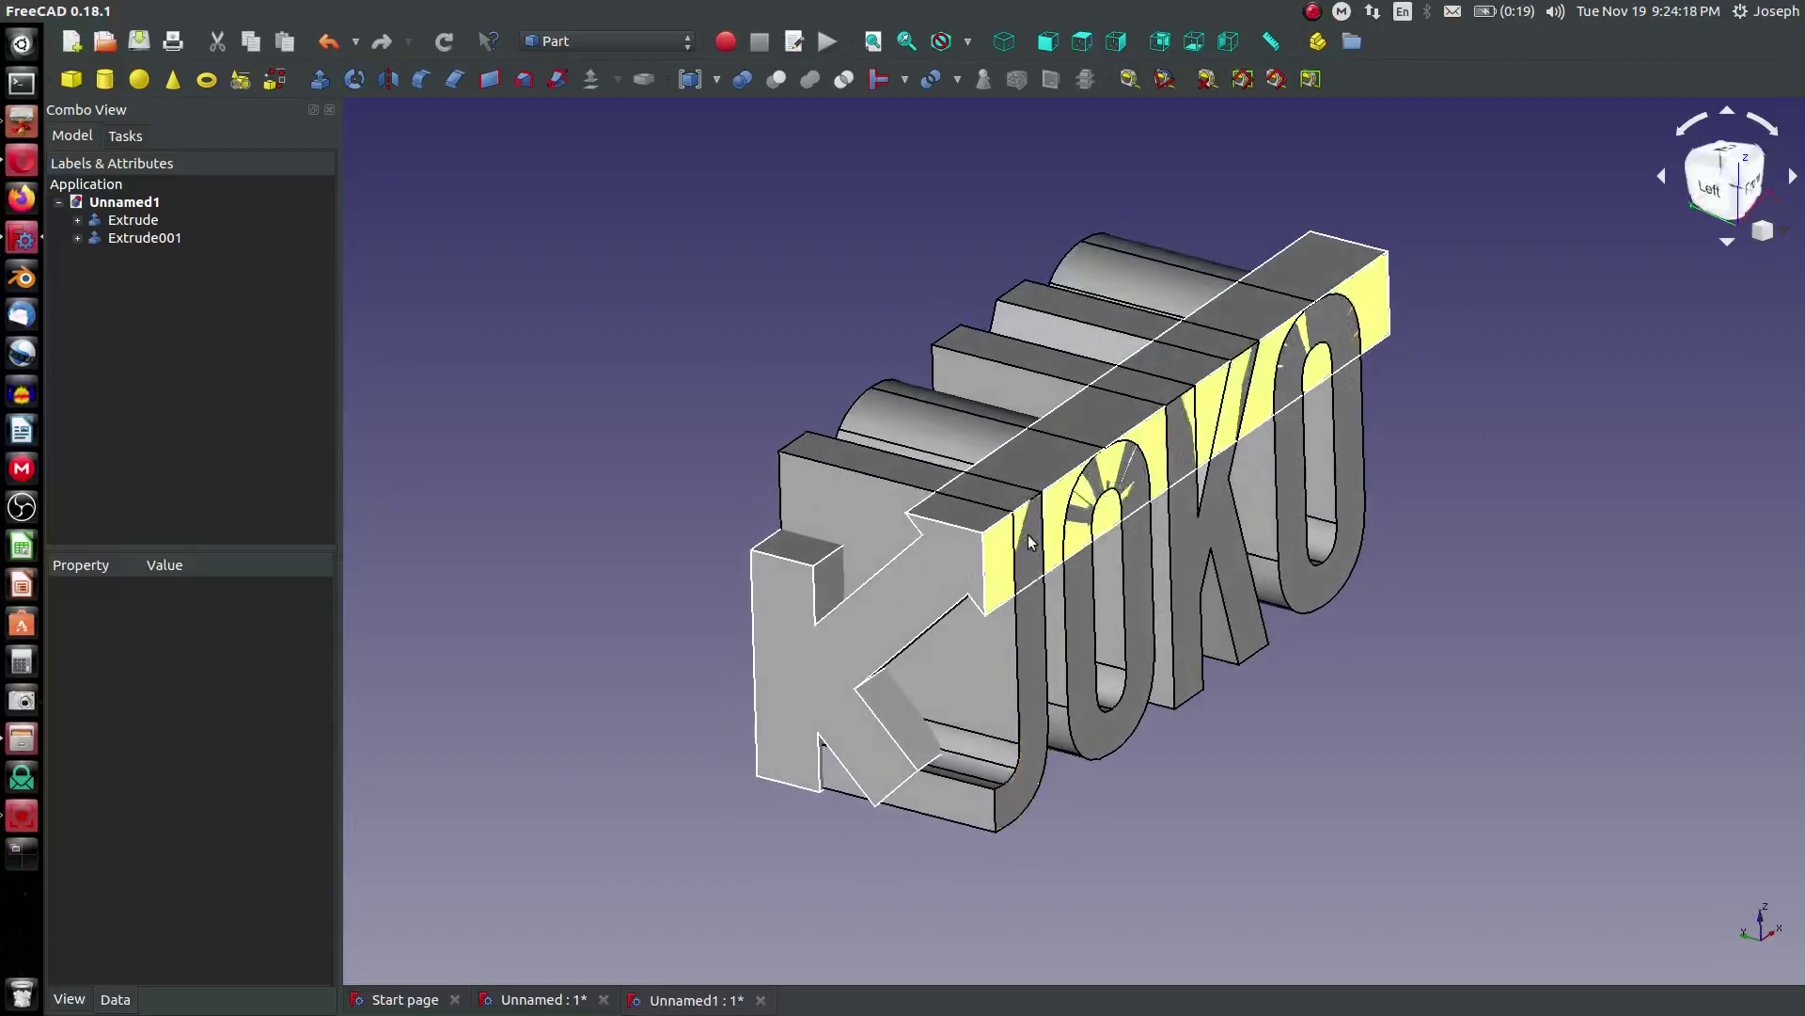
middle_click_drag(1410, 582, 1404, 611)
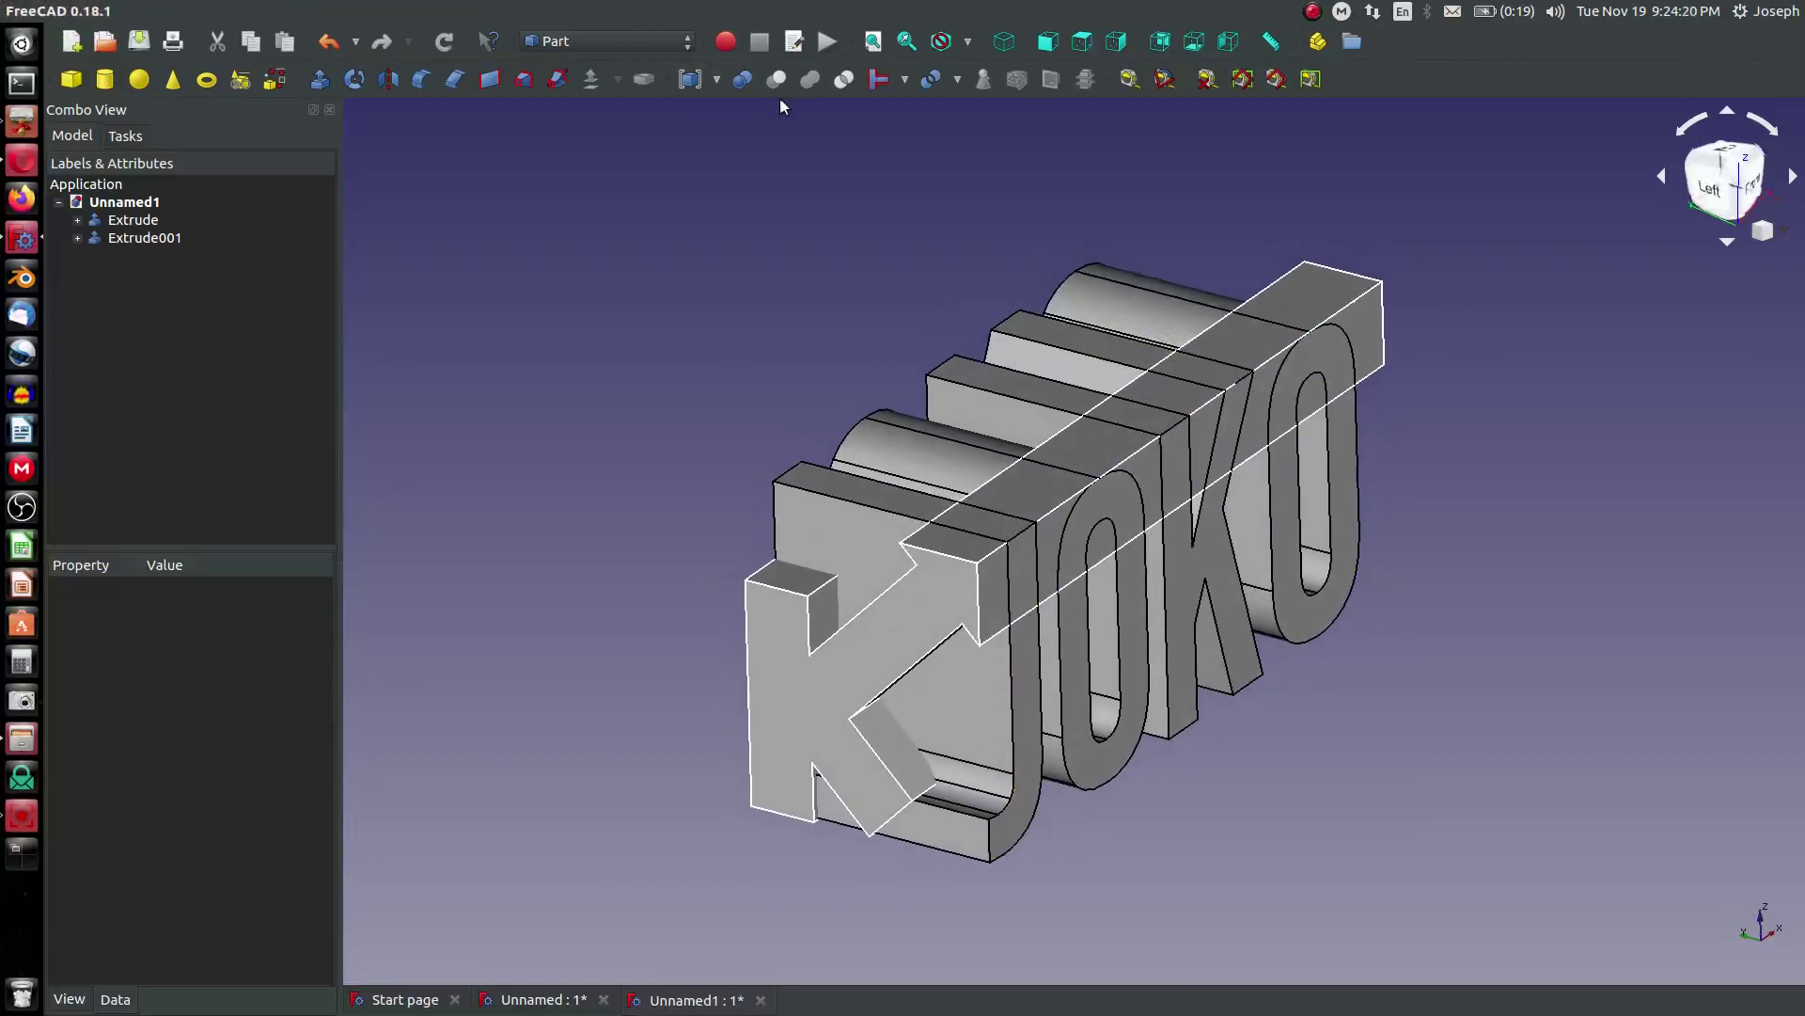
left_click(110, 222)
left_click(150, 241, "ctrl")
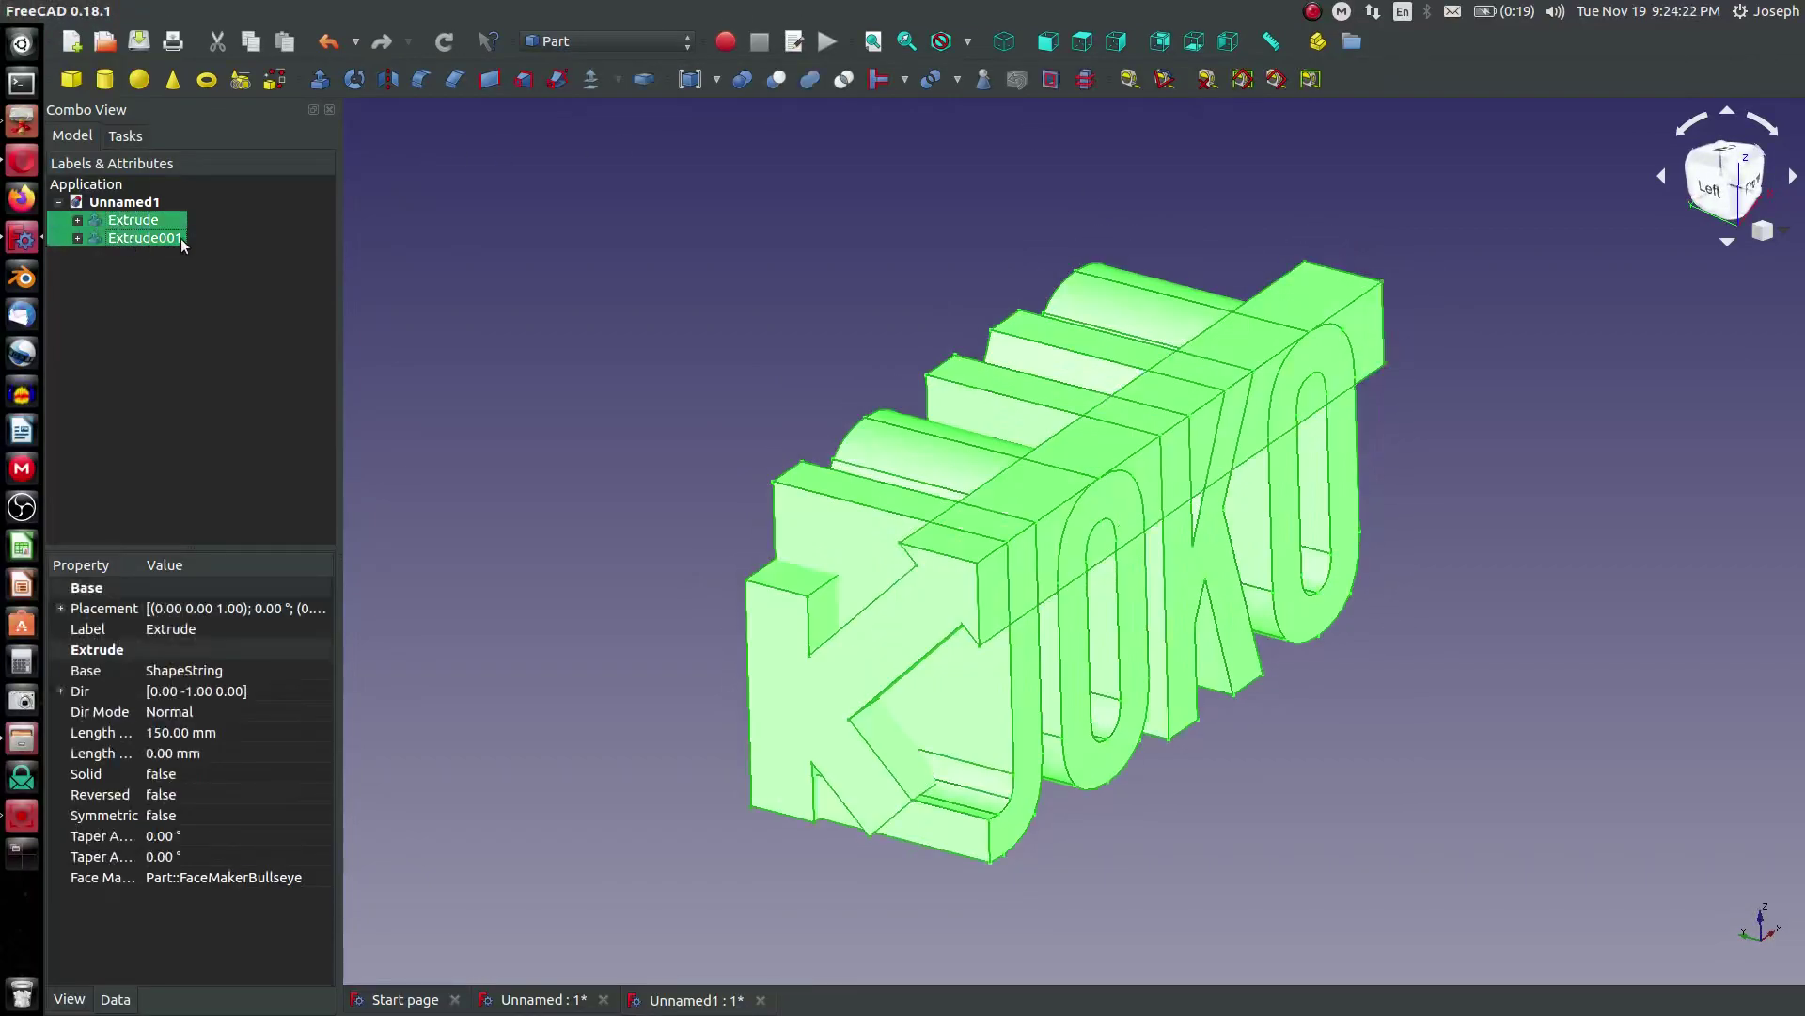
left_click(845, 81)
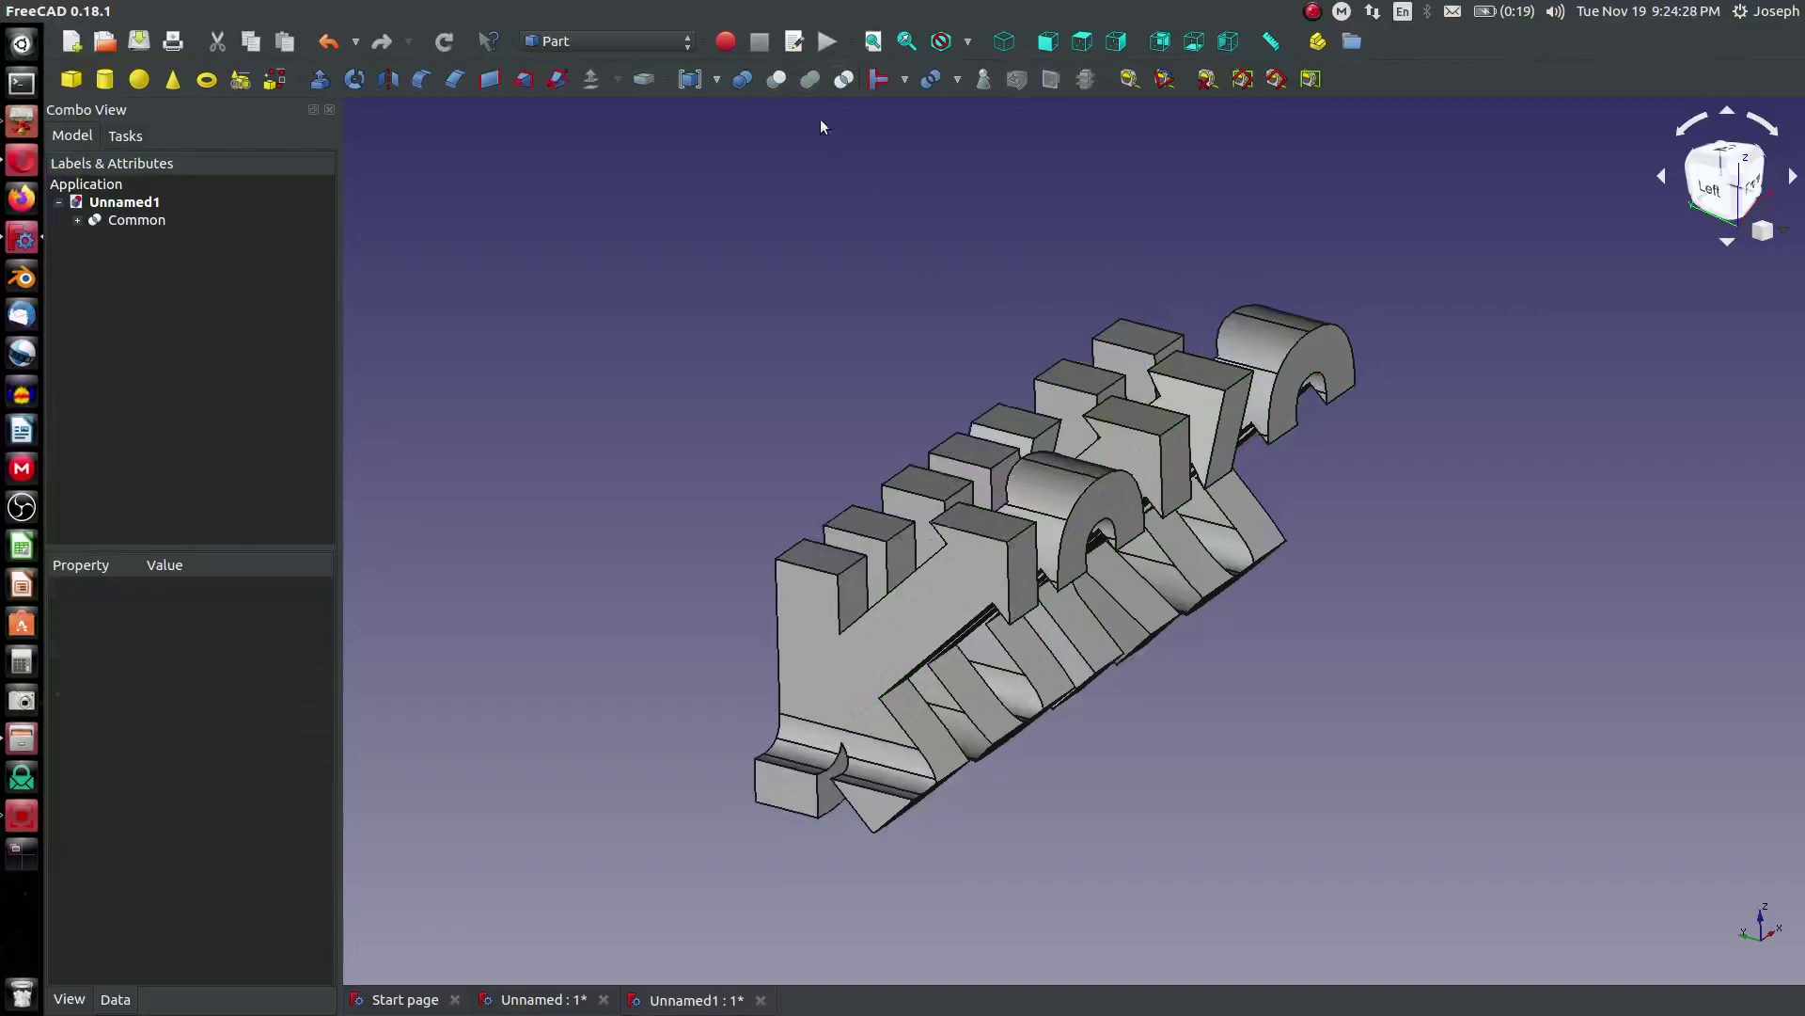
Step: Examine the intersected solid in front view, left view and at an oblique angle to compare its silhouettes
left_click(1046, 42)
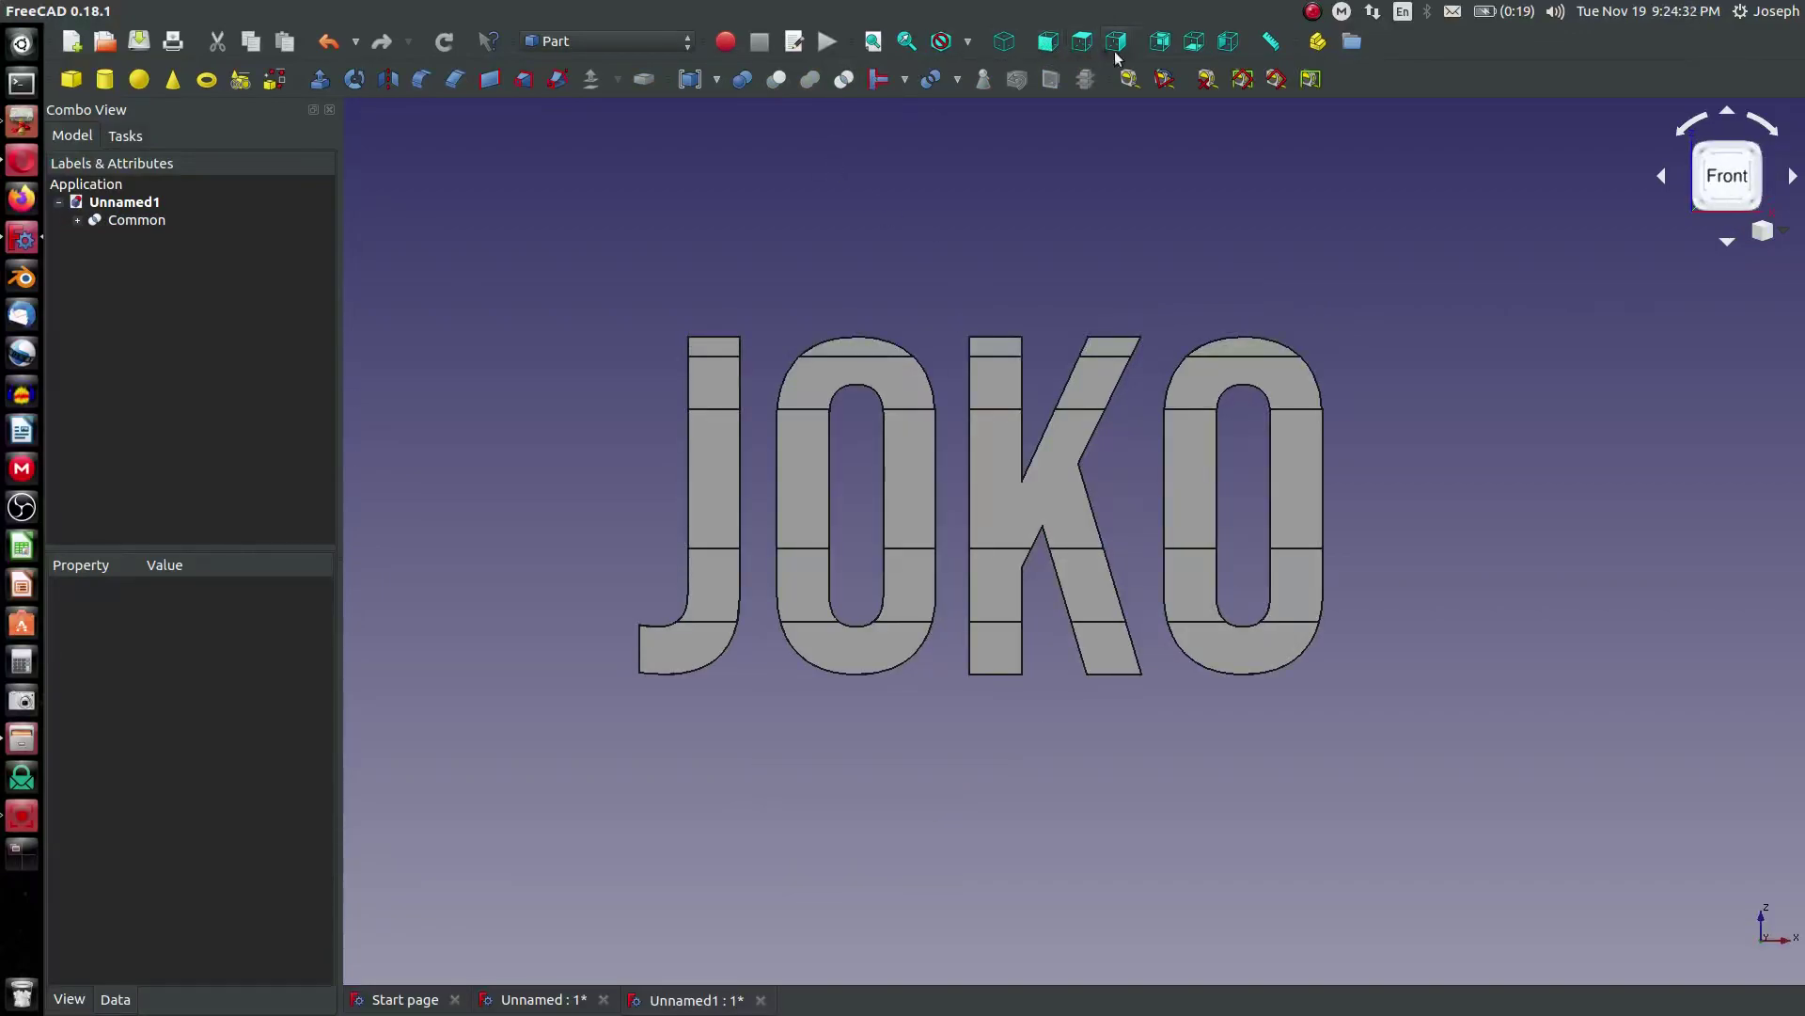
left_click(1228, 43)
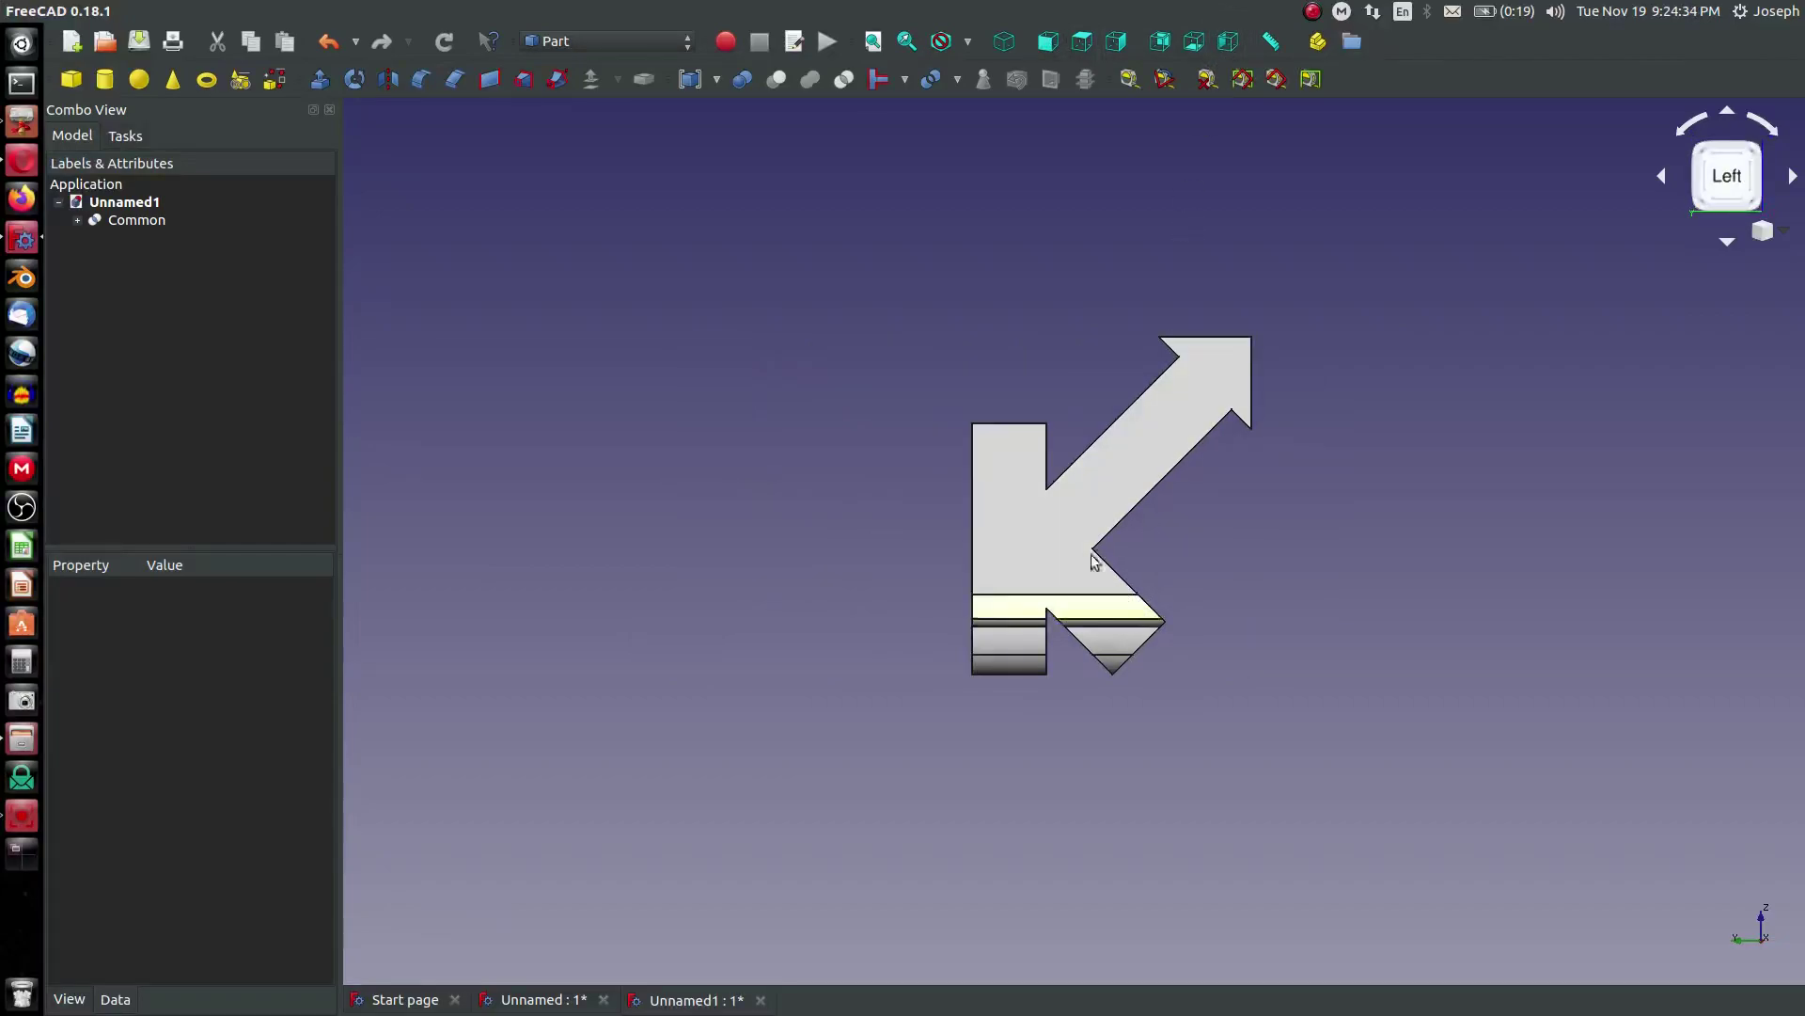
middle_click_drag(1199, 525, 855, 568)
scroll(1351, 506, "up", 2)
middle_click_drag(1351, 506, 1369, 545)
scroll(1369, 545, "down", 4)
scroll(1107, 551, "up", 2)
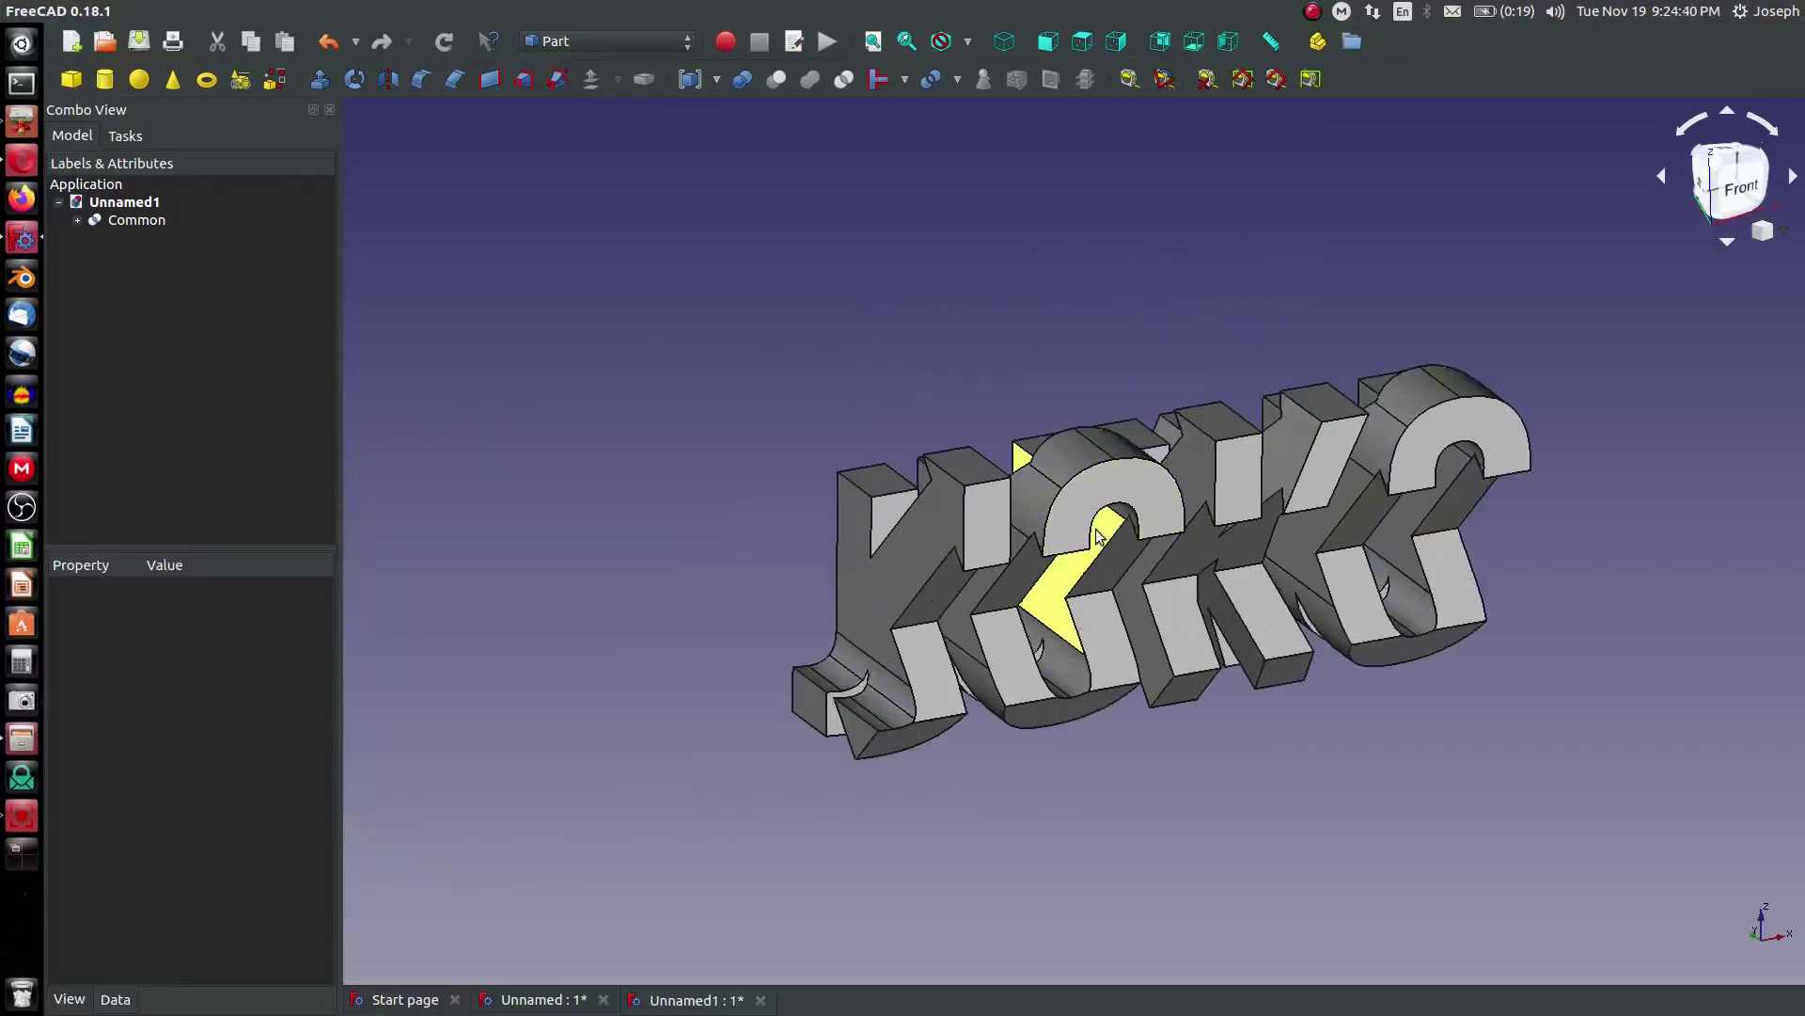